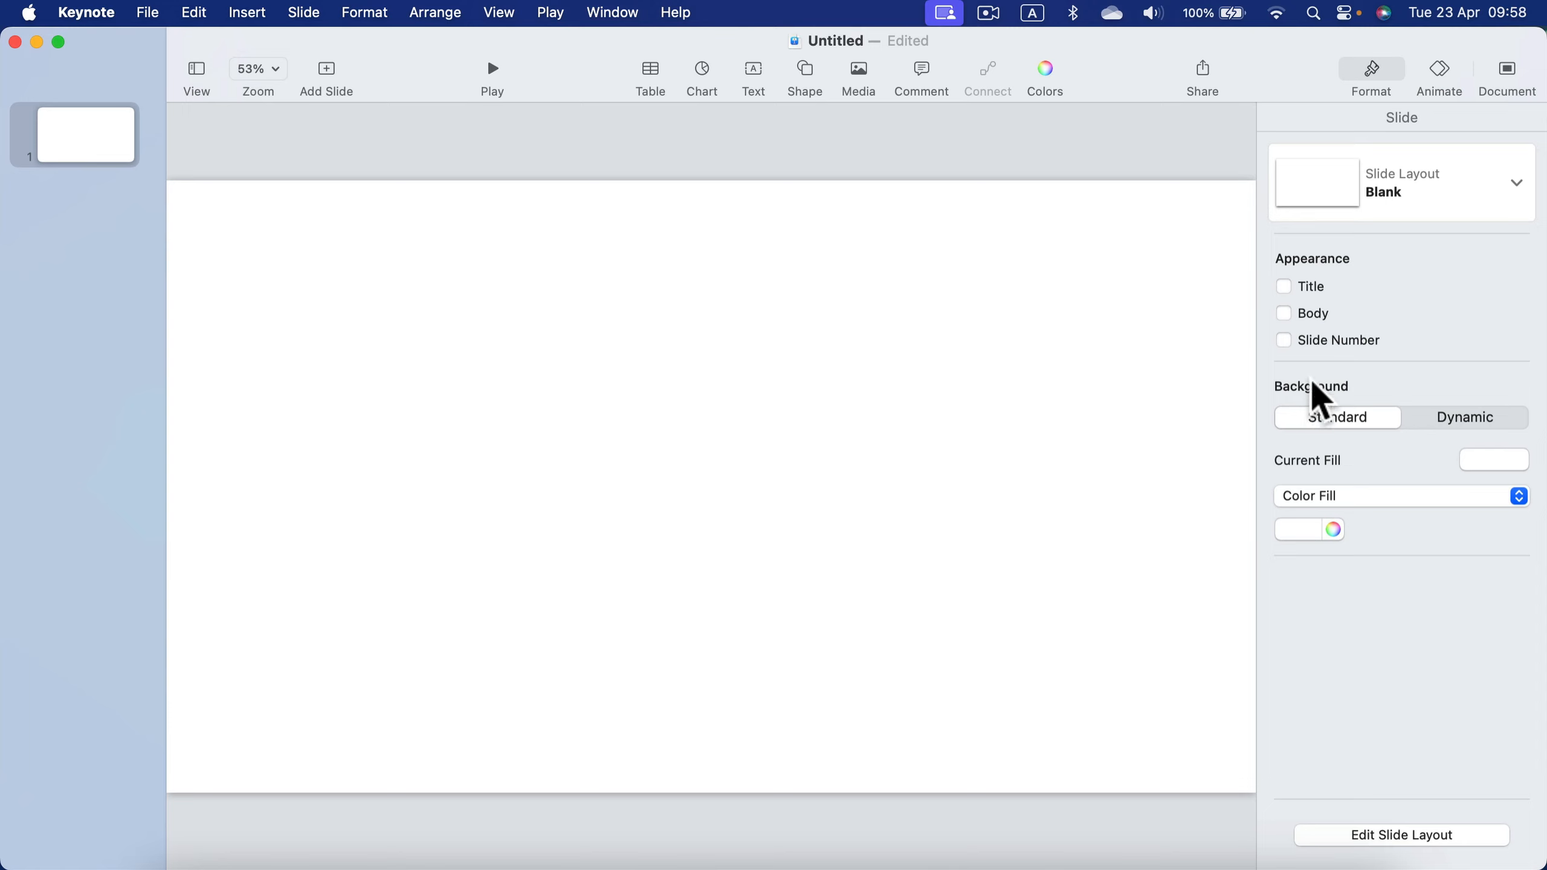
Give the slide background a gradient fill with a dark navy second colour and an angle of about 244.3°.
{"action": "left_click", "coordinate": [1520, 500]}
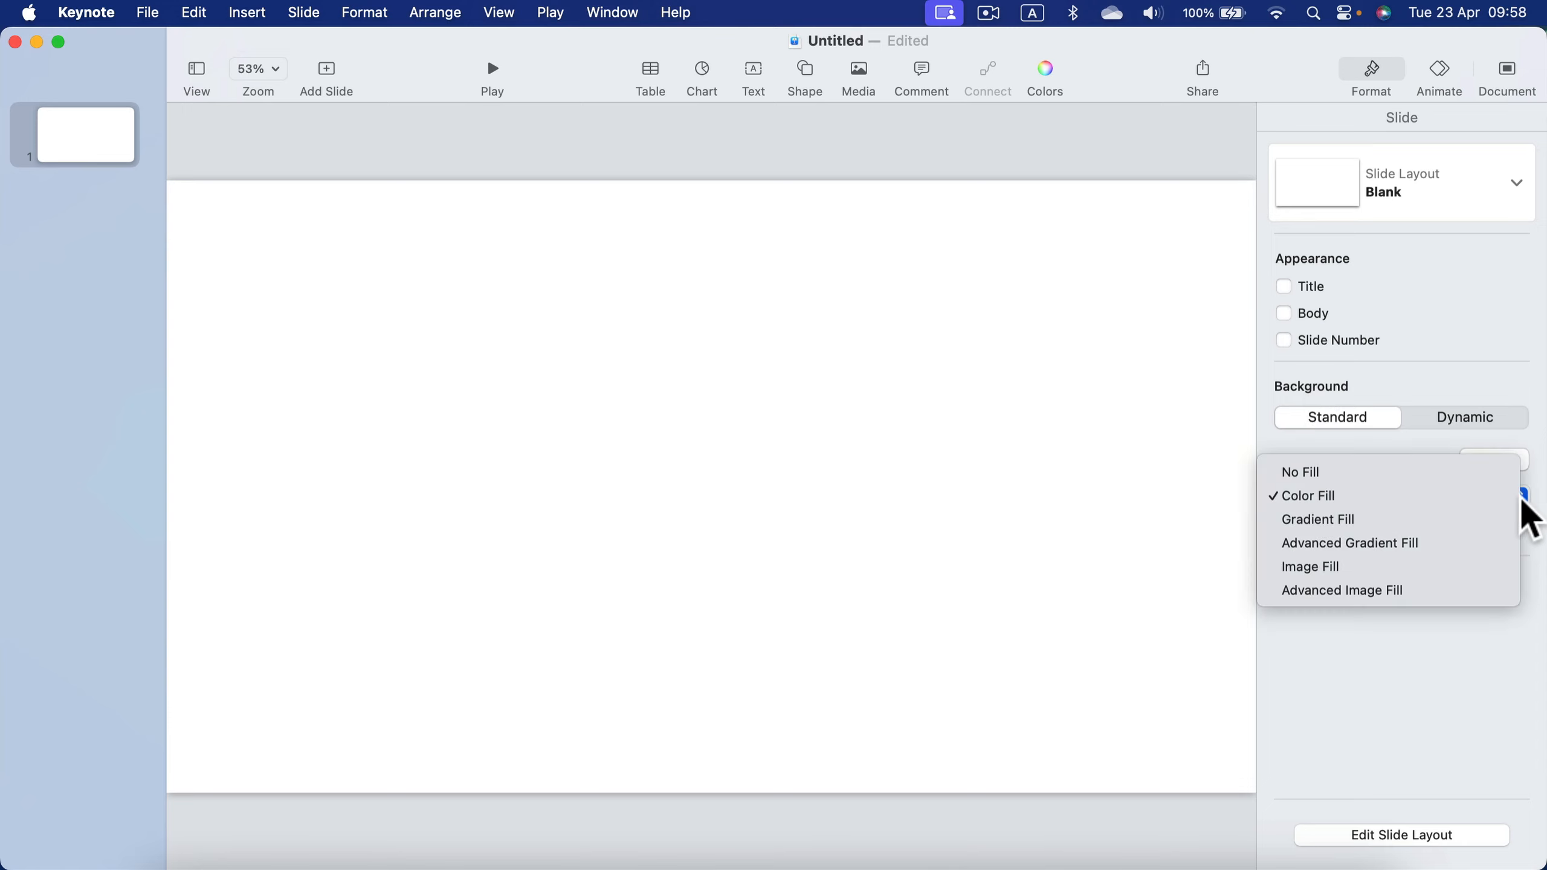
{"action": "left_click", "coordinate": [1375, 519]}
{"action": "left_click", "coordinate": [1332, 558]}
{"action": "left_click", "coordinate": [1045, 461]}
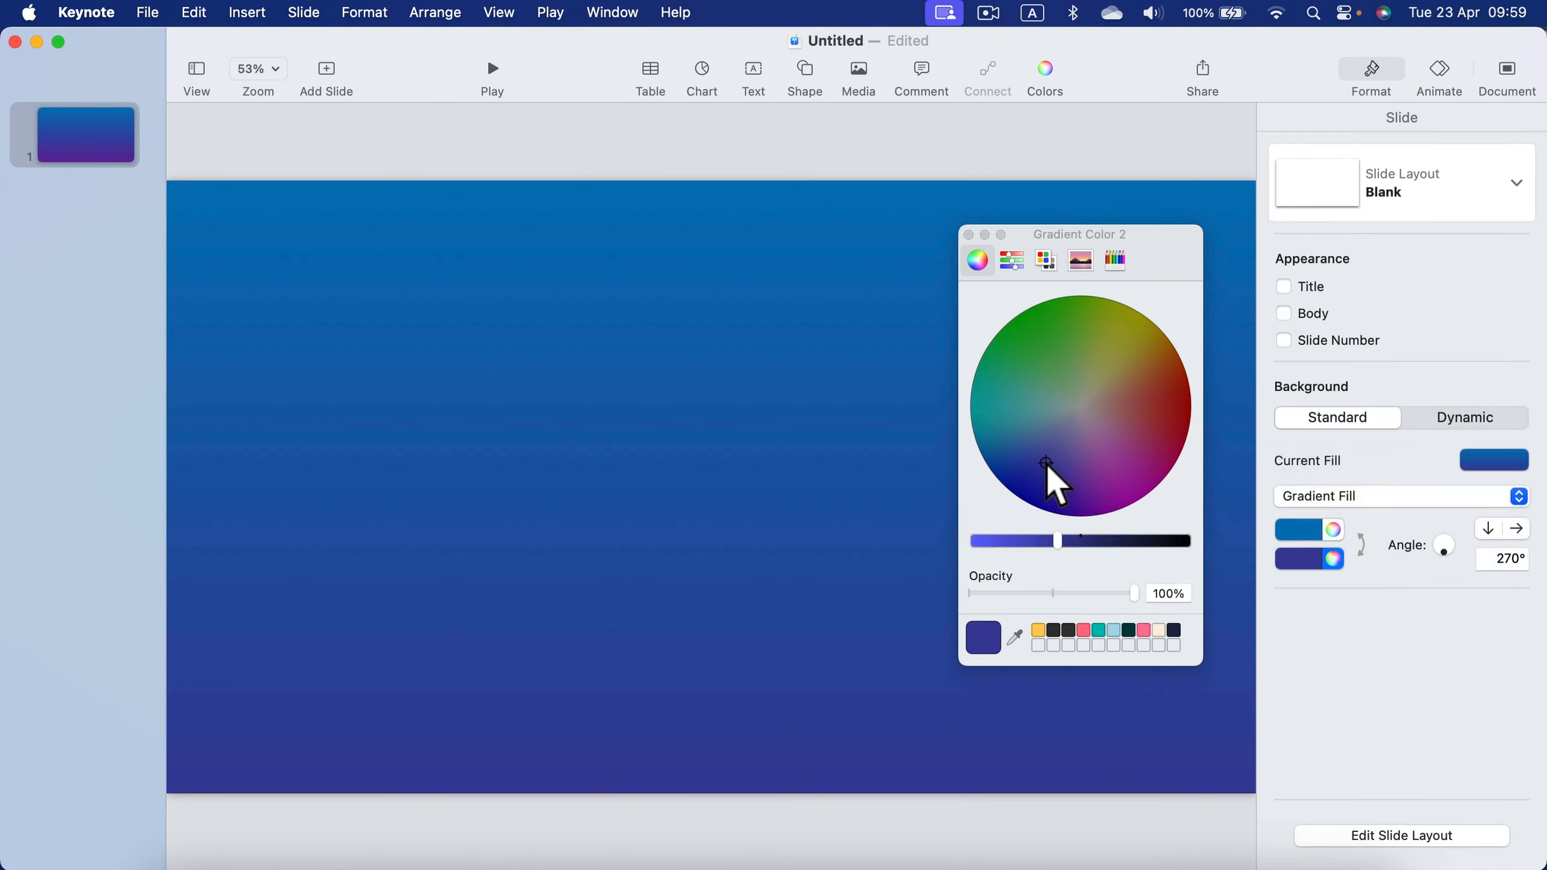
{"action": "mouse_move", "coordinate": [1045, 462]}
{"action": "left_mouse_down"}
{"action": "mouse_move", "coordinate": [1086, 484]}
{"action": "mouse_move", "coordinate": [1038, 474]}
{"action": "left_mouse_up"}
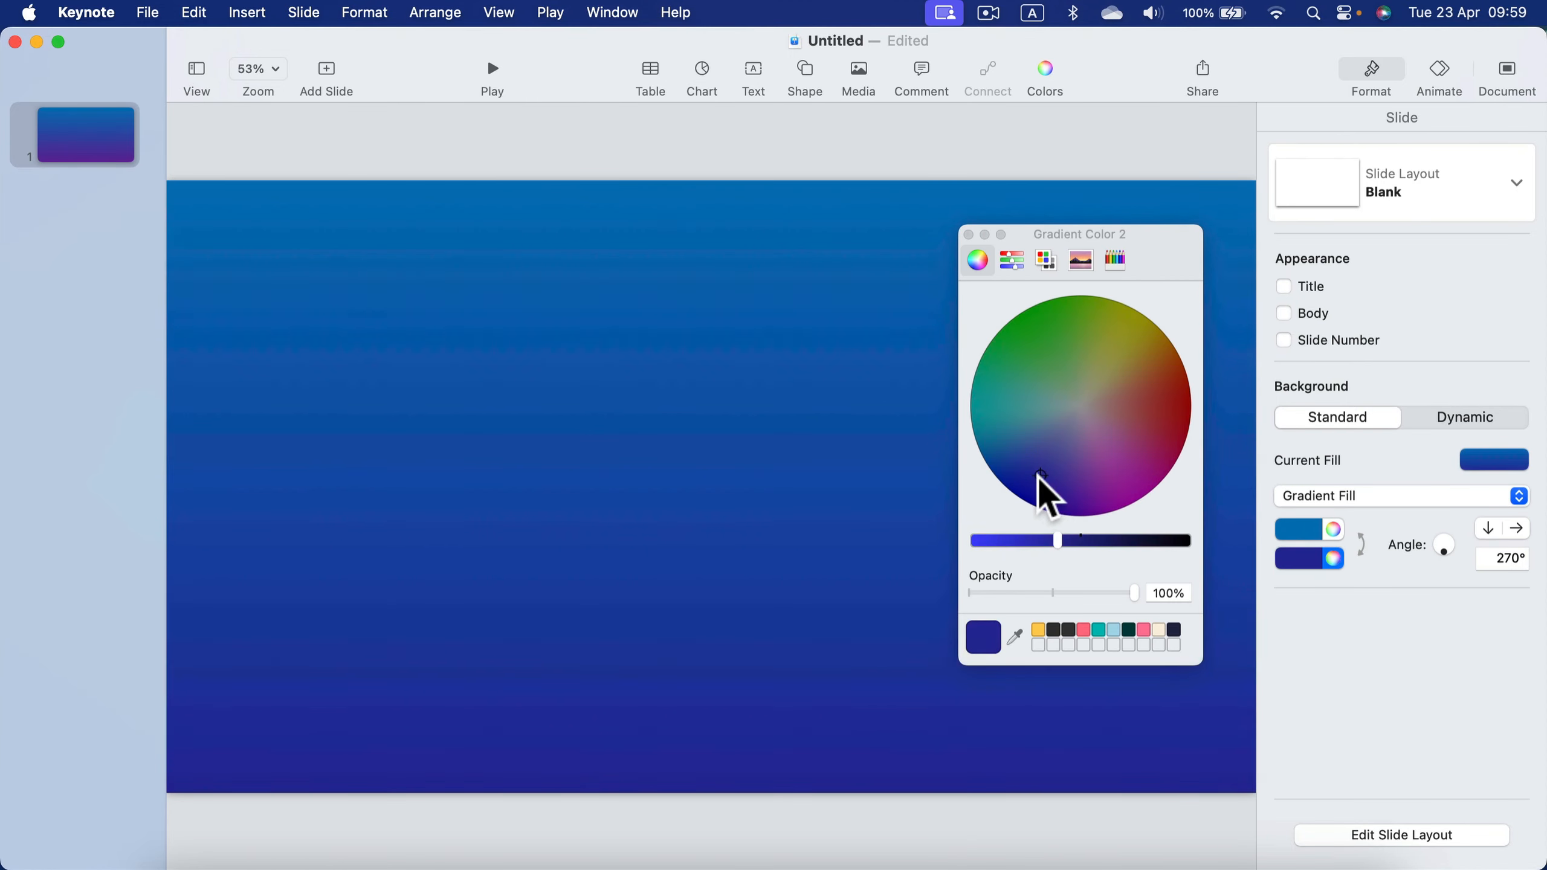
{"action": "left_click_drag", "start_coordinate": [1078, 540], "coordinate": [1104, 541]}
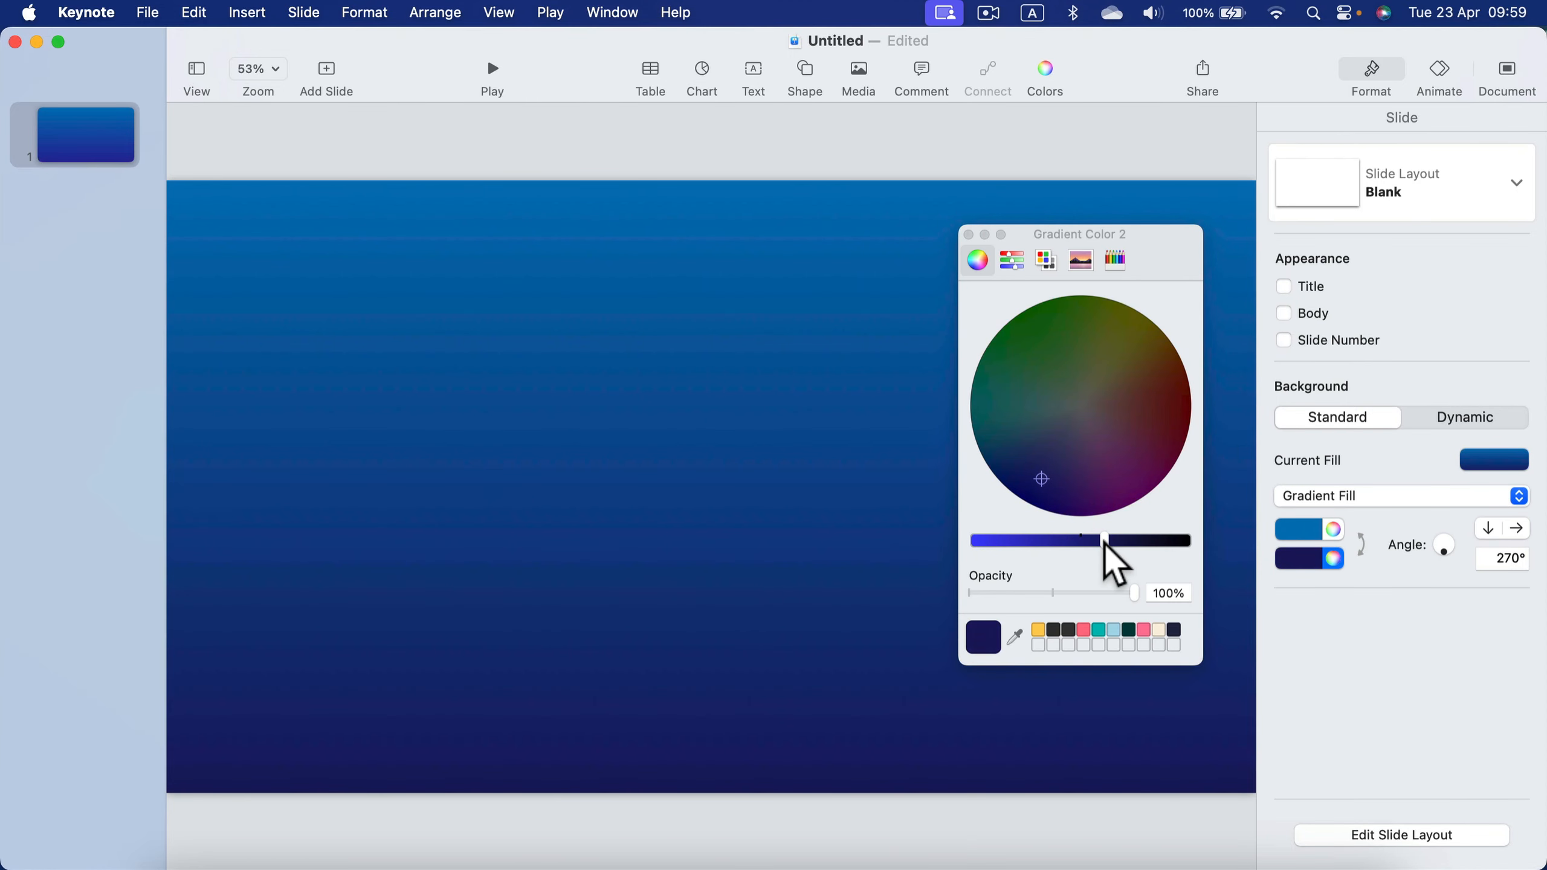
{"action": "left_click", "coordinate": [969, 234]}
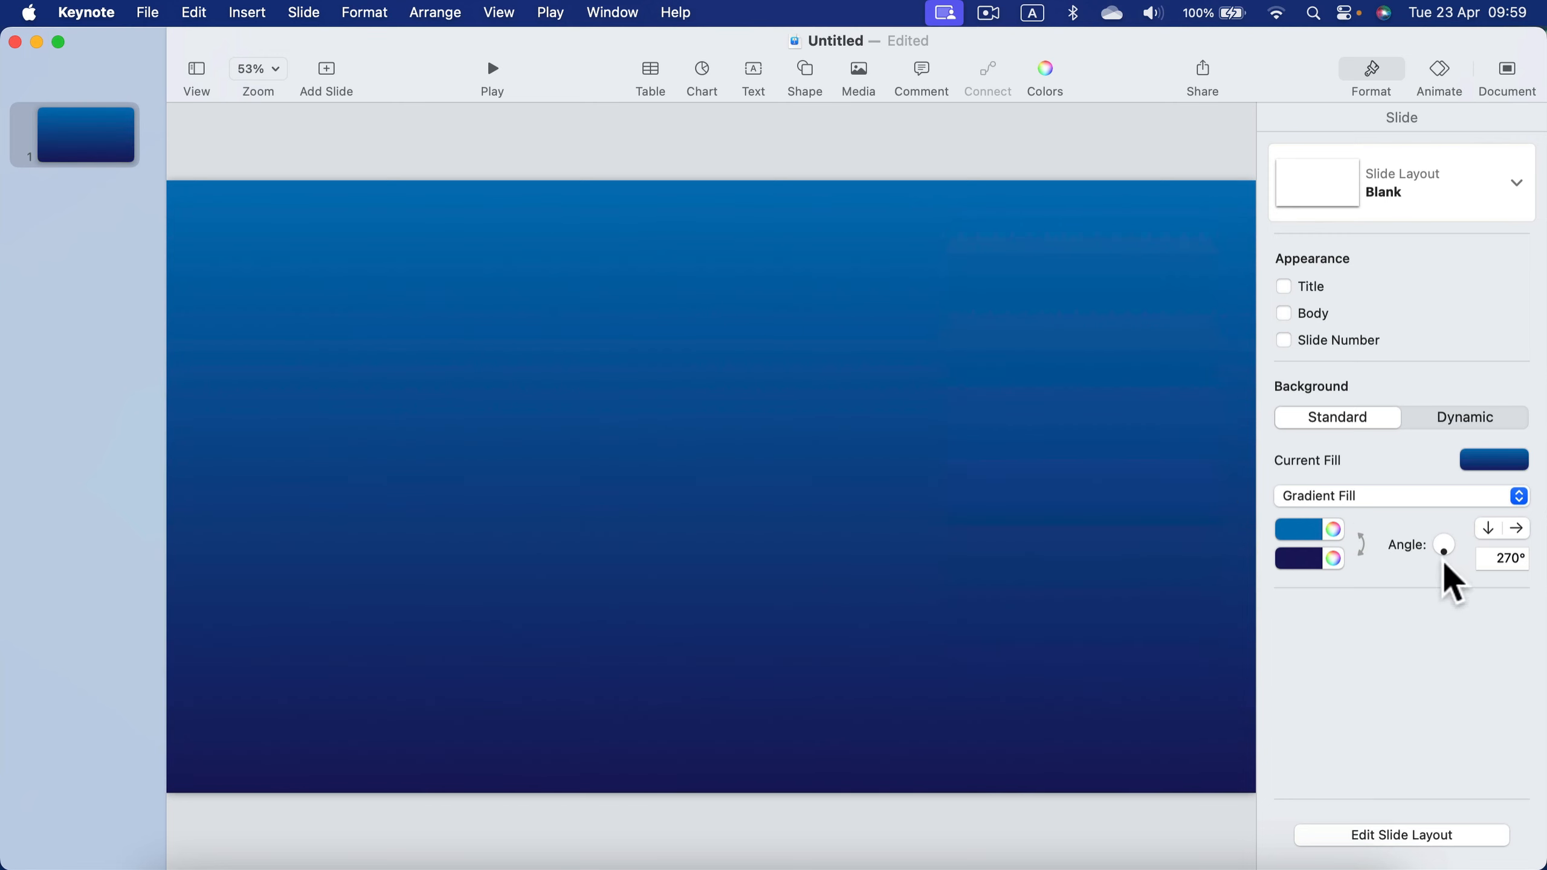
{"action": "mouse_move", "coordinate": [1444, 552]}
{"action": "left_mouse_down"}
{"action": "mouse_move", "coordinate": [1426, 548]}
{"action": "mouse_move", "coordinate": [1434, 567]}
{"action": "left_mouse_up"}
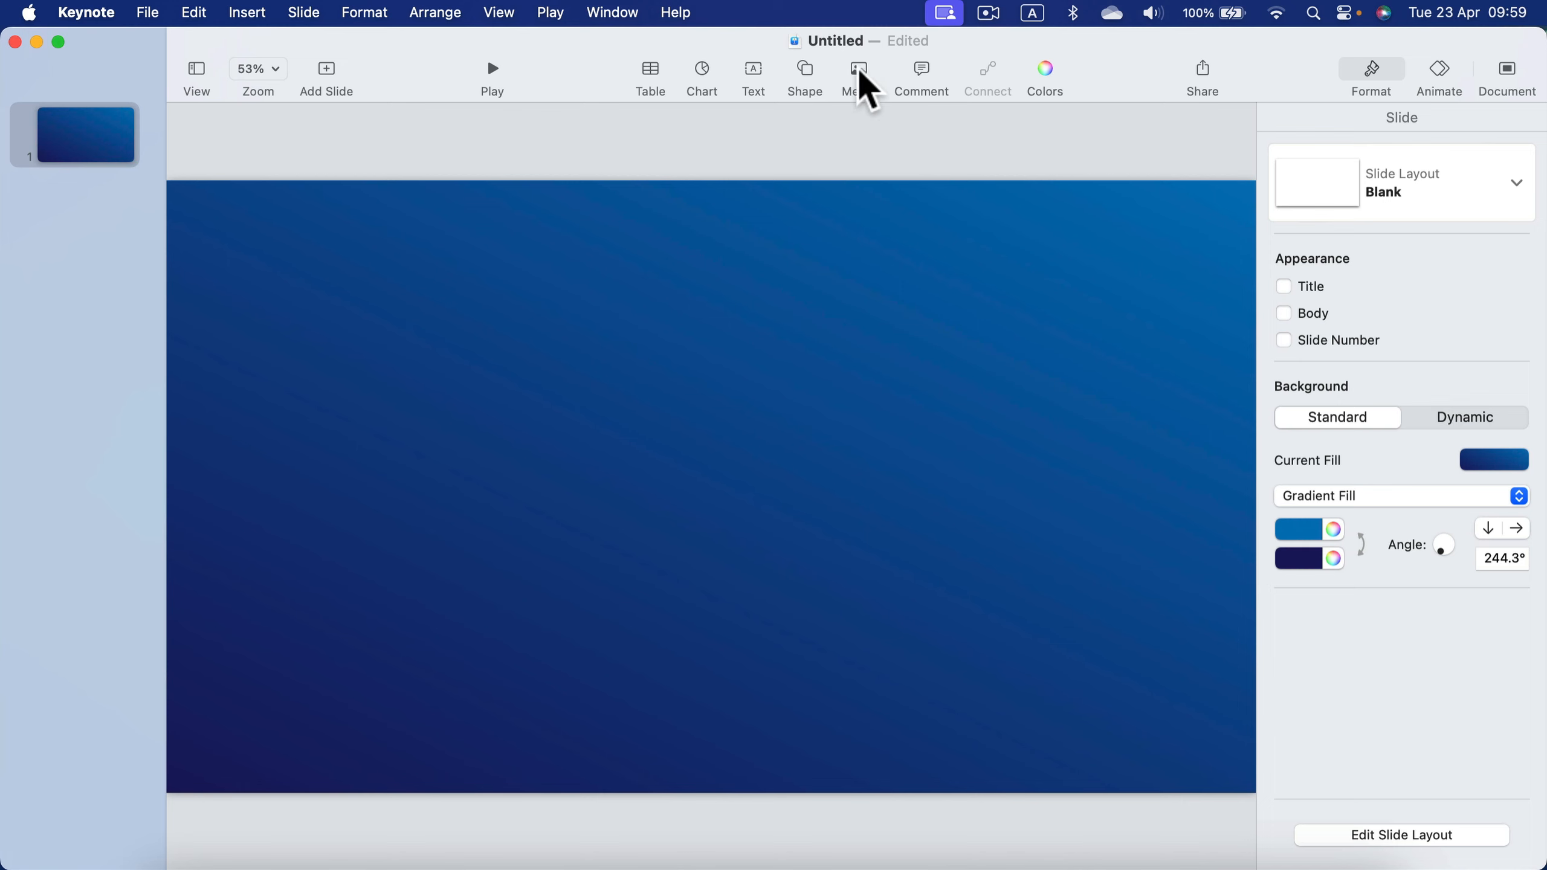
Insert a parallelogram from the Geometry shapes and, with proportions unconstrained, enlarge it to about 1058 by 310 pt.
{"action": "left_click", "coordinate": [805, 70]}
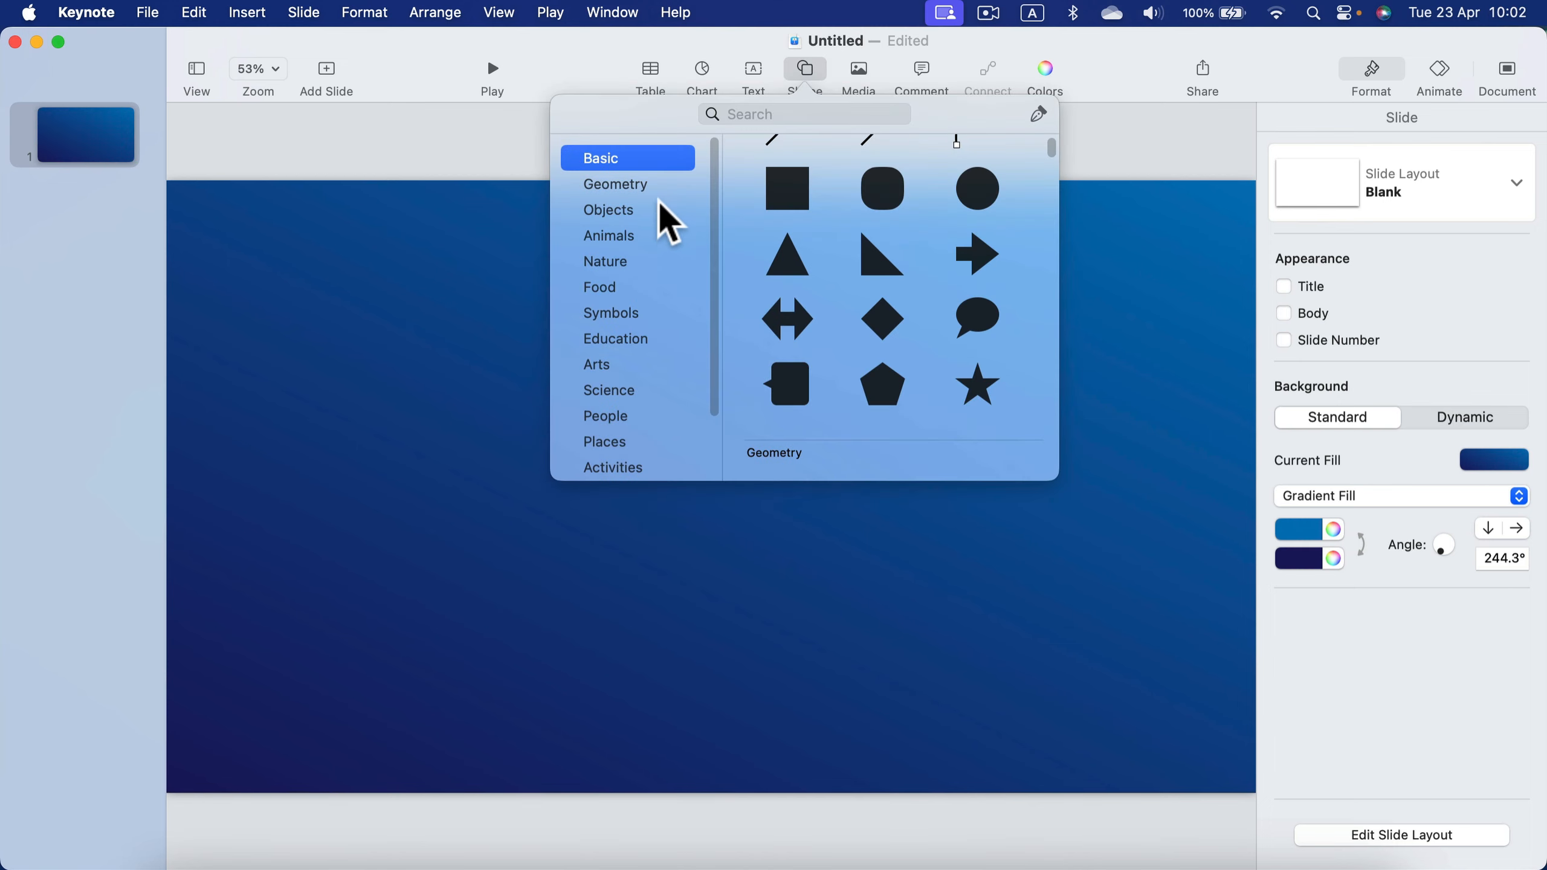
{"action": "left_click", "coordinate": [653, 185]}
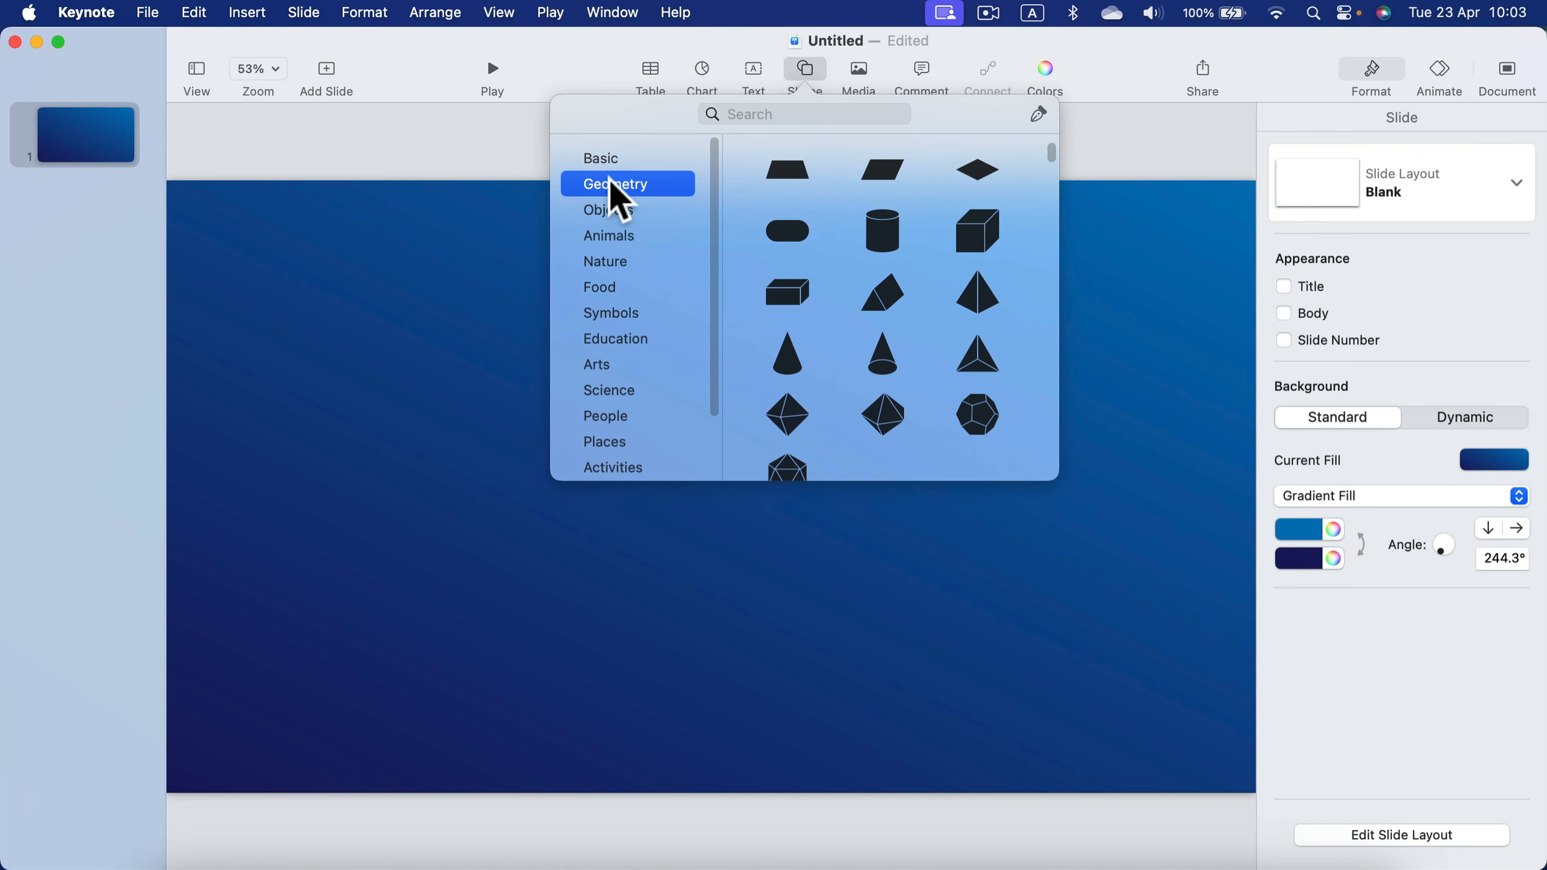
{"action": "left_click", "coordinate": [897, 174]}
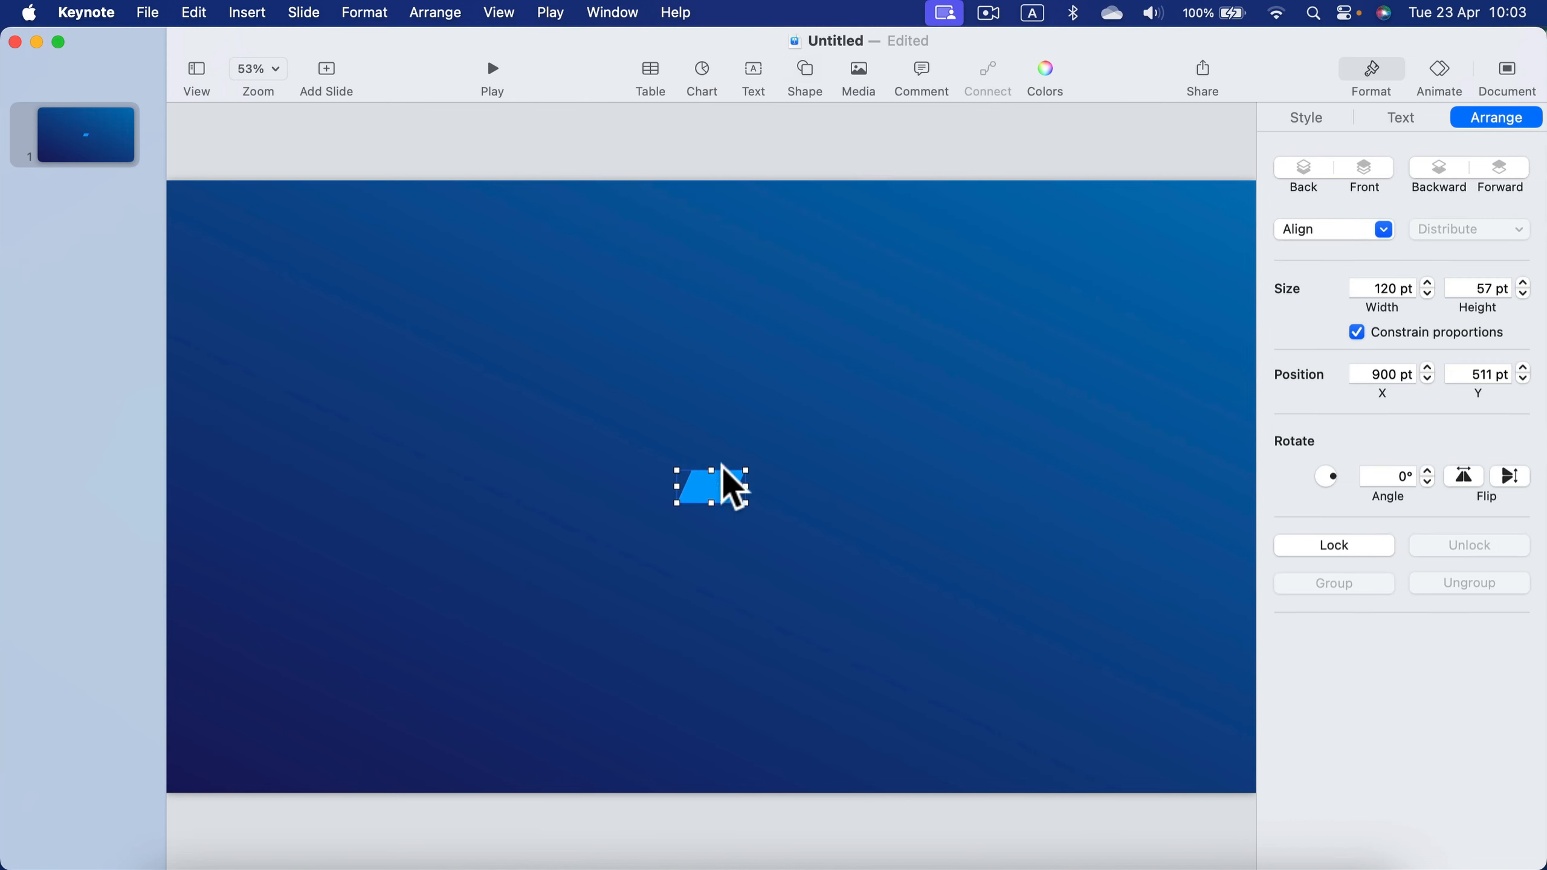
{"action": "left_click_drag", "start_coordinate": [744, 471], "coordinate": [1050, 349]}
{"action": "left_click_drag", "start_coordinate": [829, 491], "coordinate": [617, 491]}
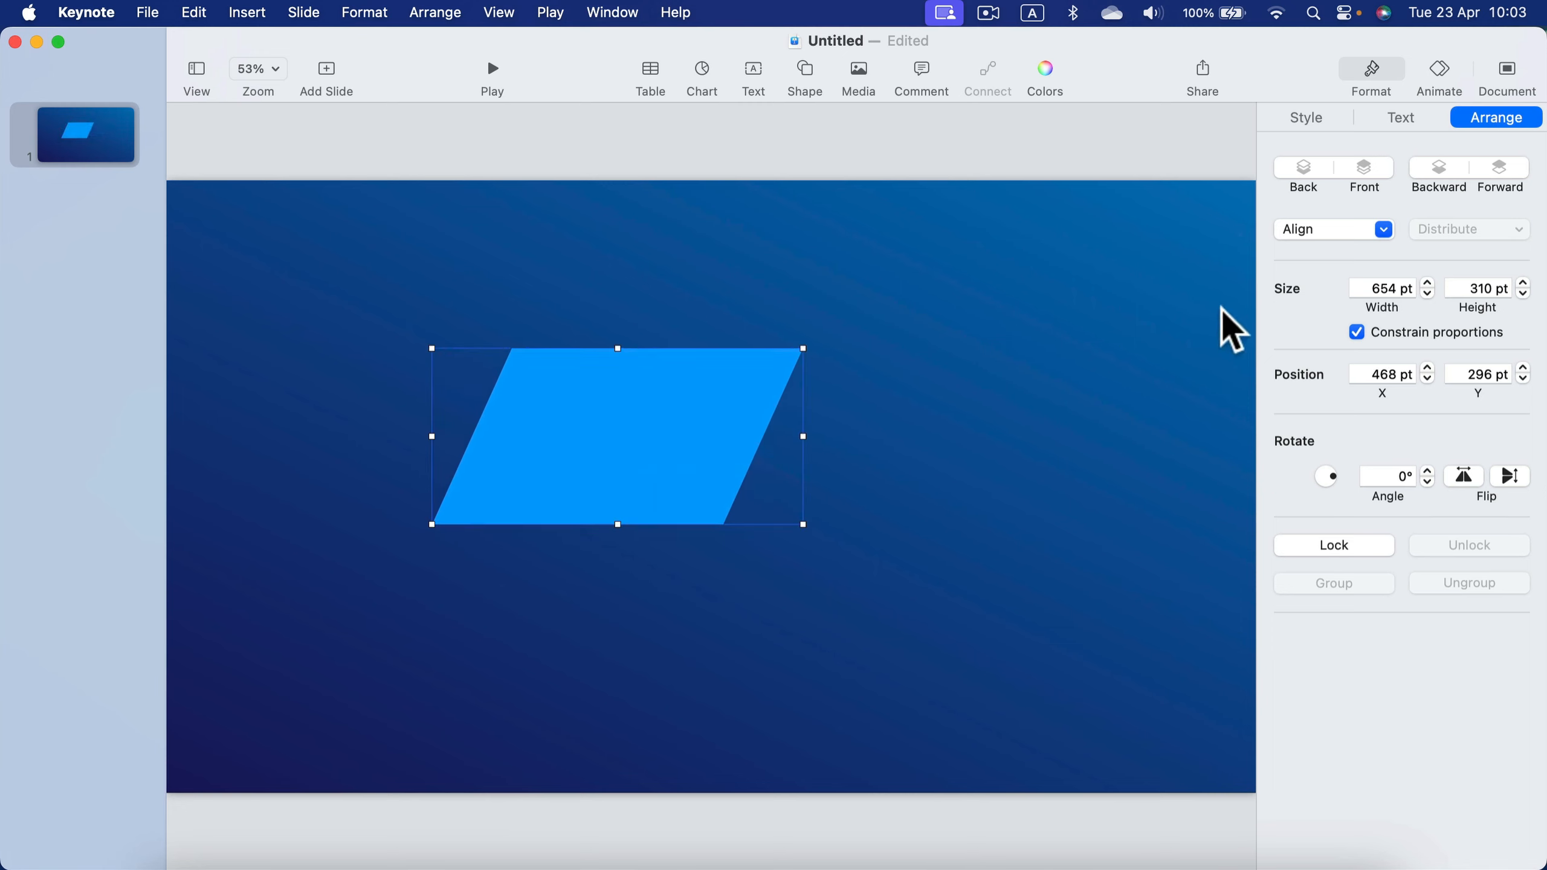
{"action": "left_click", "coordinate": [1357, 332]}
{"action": "left_click_drag", "start_coordinate": [803, 436], "coordinate": [1023, 426]}
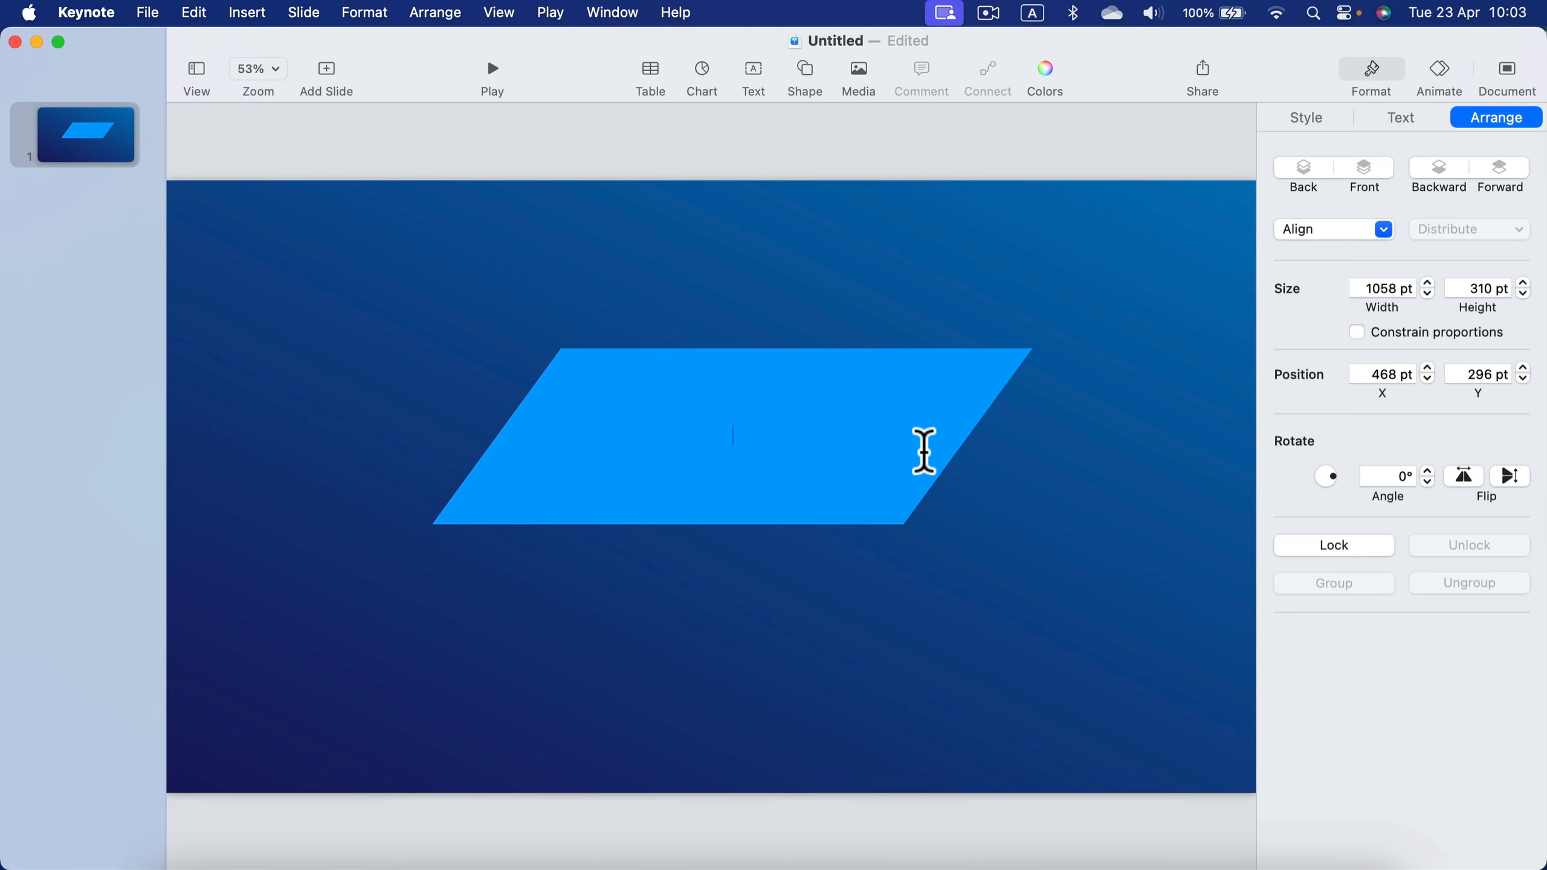
Add the text "BREAKING" inside the parallelogram and set its font size to 200 pt.
{"action": "type", "text": "BREAKING"}
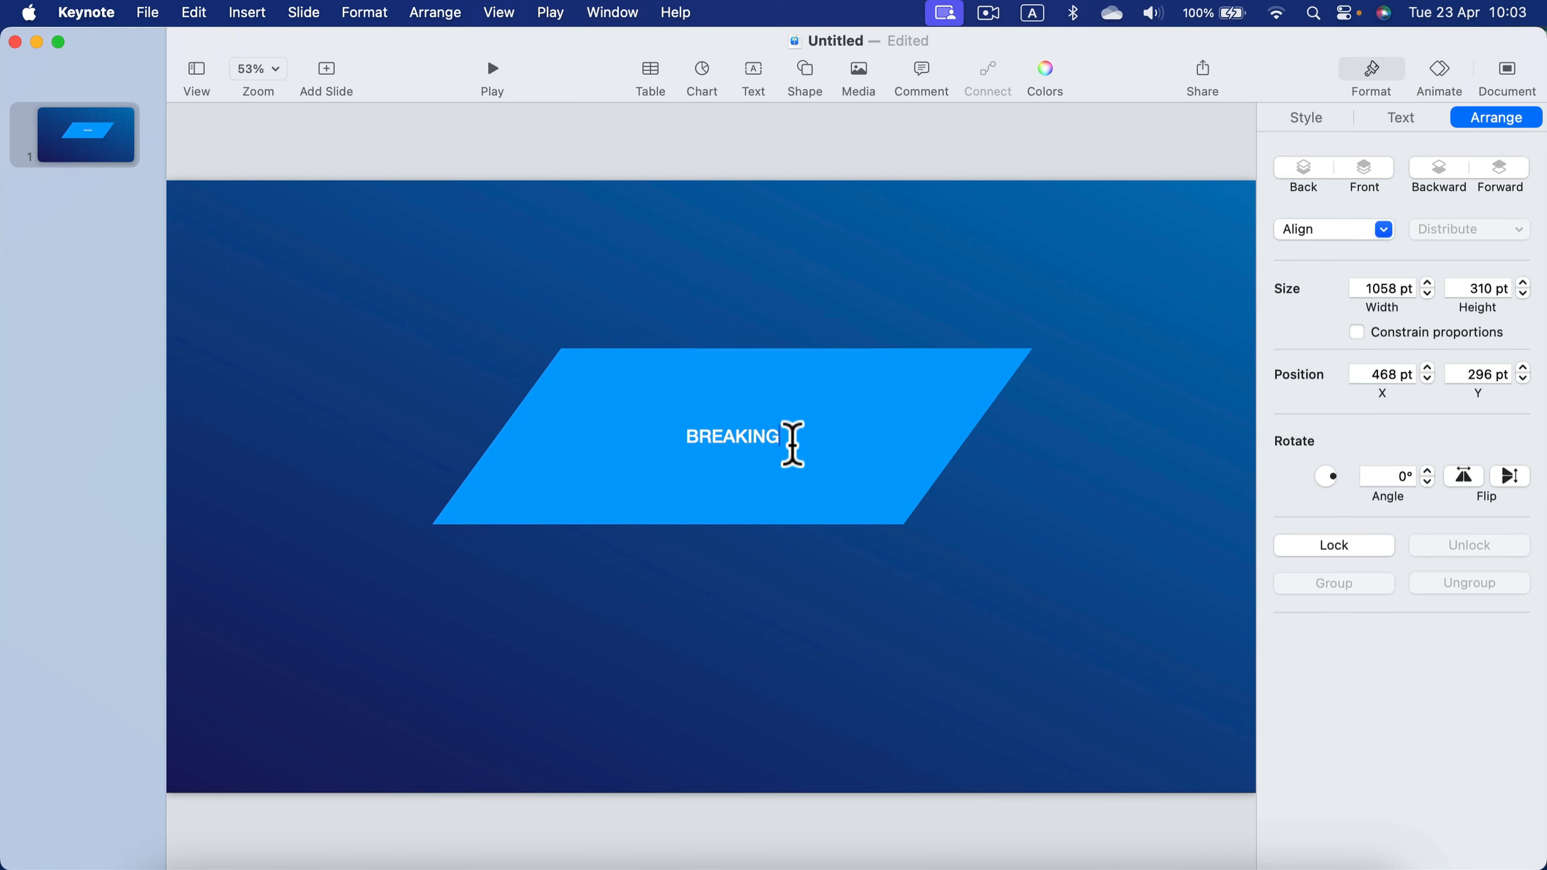
{"action": "left_click_drag", "start_coordinate": [789, 437], "coordinate": [589, 423]}
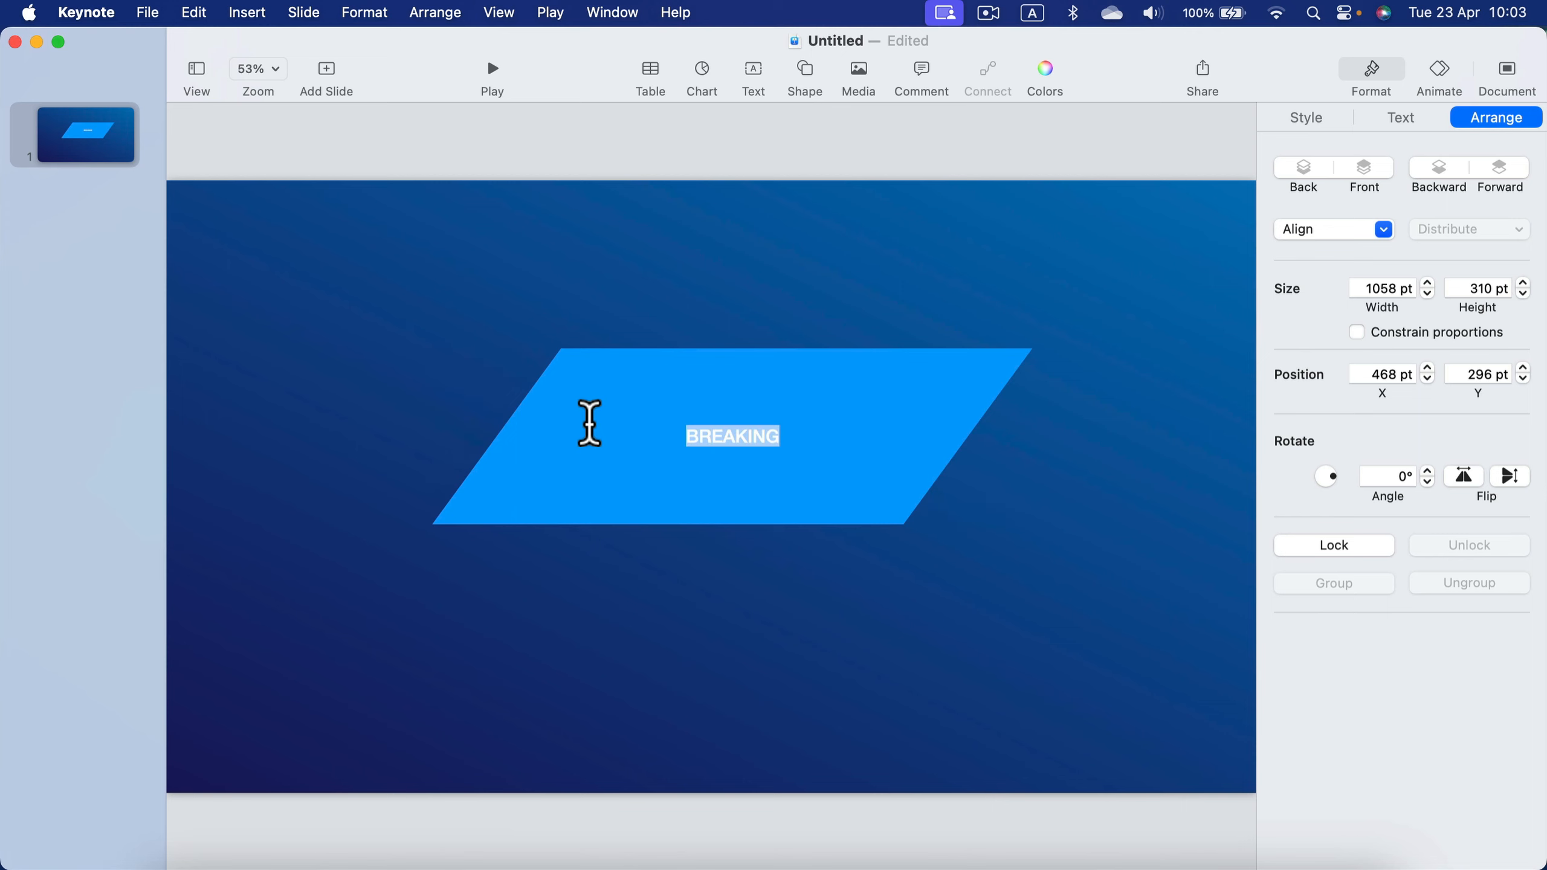
{"action": "left_click", "coordinate": [1386, 107]}
{"action": "left_click", "coordinate": [1485, 352]}
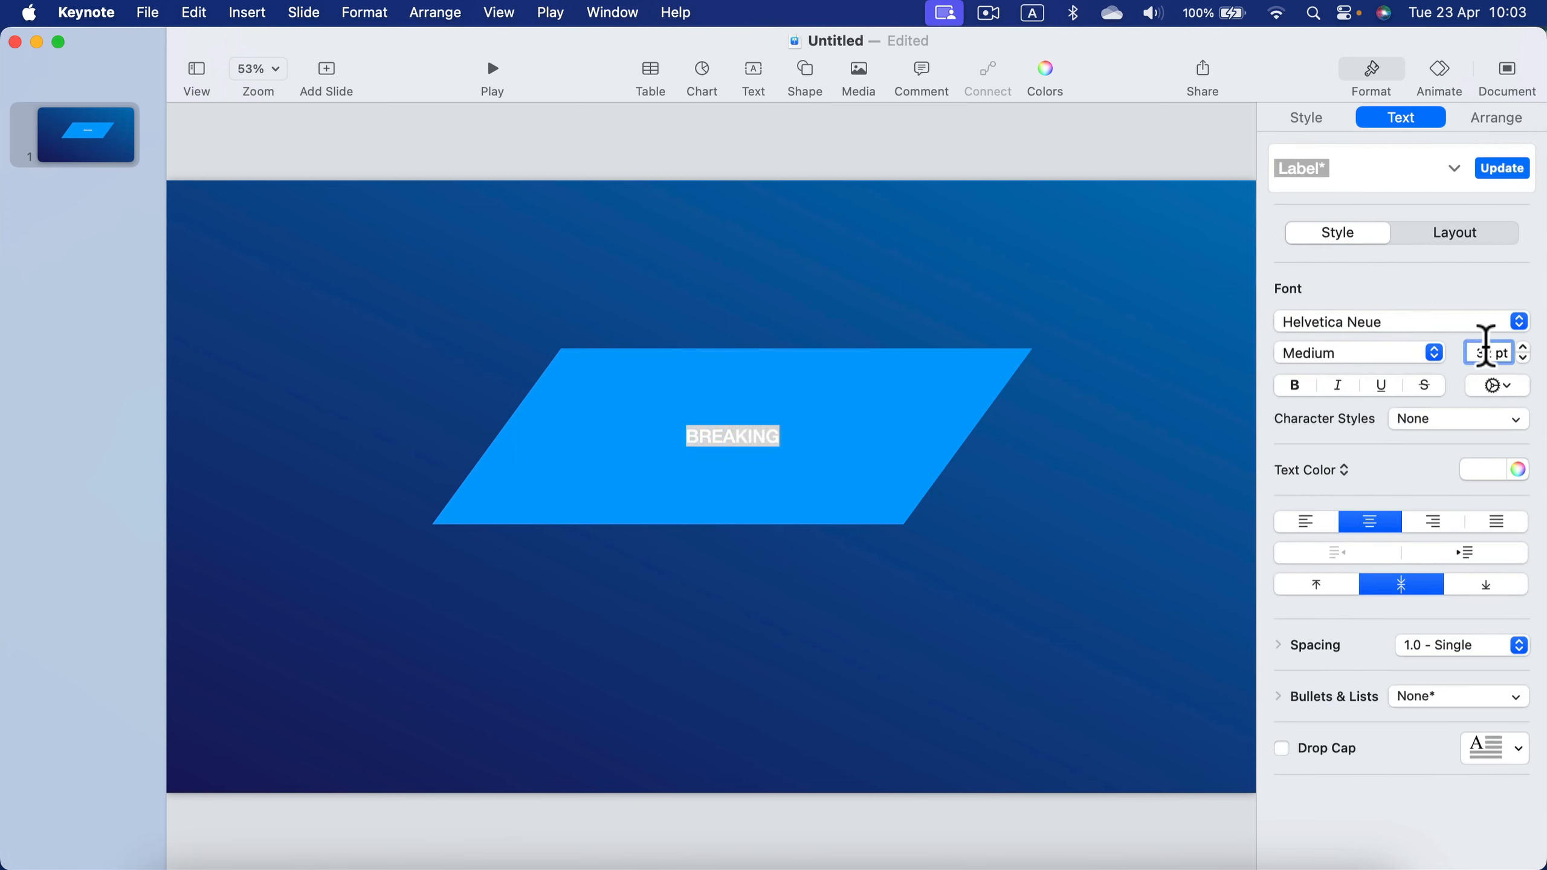
{"action": "type", "text": "200"}
{"action": "key", "text": "Return"}
Widen and reposition the parallelogram across the slide so the word BREAKING fits on a single line.
{"action": "left_click", "coordinate": [1041, 493]}
{"action": "left_click", "coordinate": [882, 454]}
{"action": "left_click_drag", "start_coordinate": [1028, 525], "coordinate": [1315, 568]}
{"action": "left_click_drag", "start_coordinate": [991, 495], "coordinate": [790, 455]}
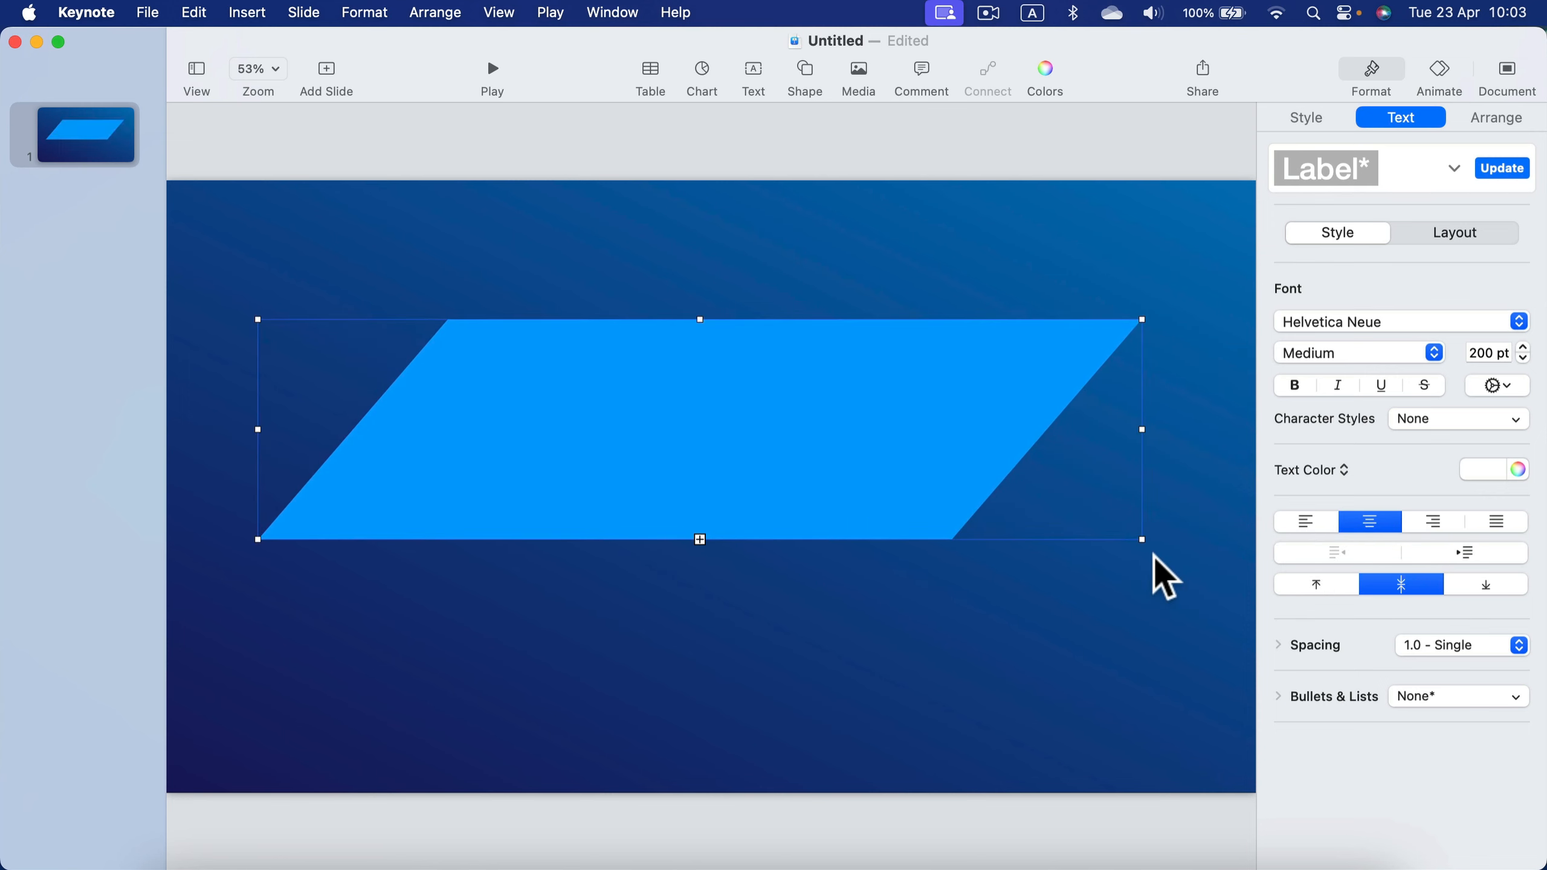
{"action": "left_click_drag", "start_coordinate": [1141, 539], "coordinate": [1208, 513]}
Change the BREAKING parallelogram's fill colour to red.
{"action": "left_click", "coordinate": [1307, 117]}
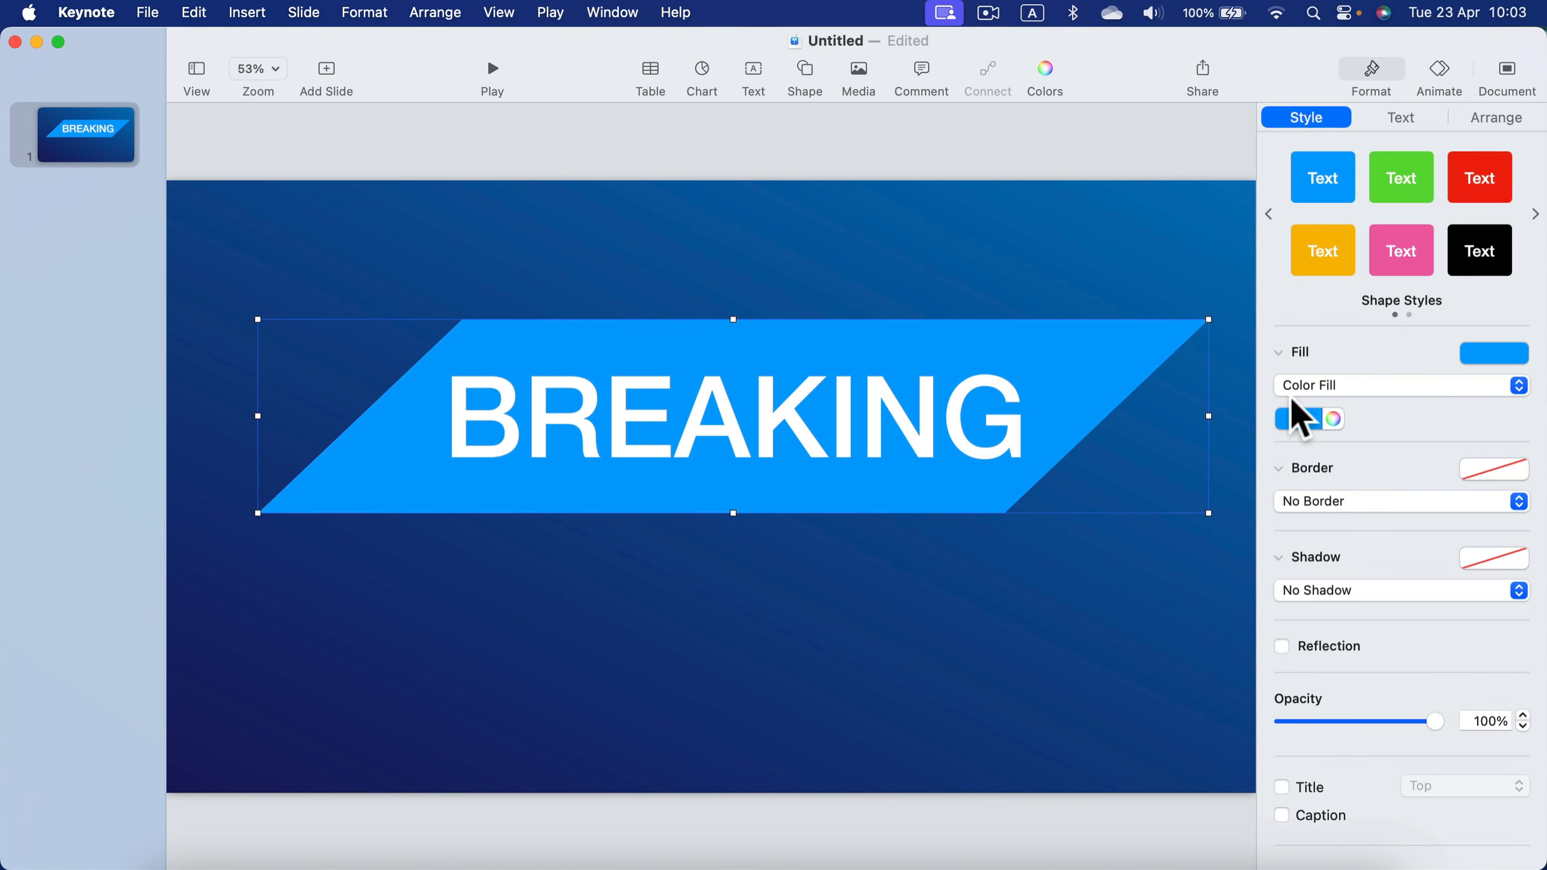
{"action": "left_click", "coordinate": [1489, 359]}
{"action": "left_click", "coordinate": [1466, 527]}
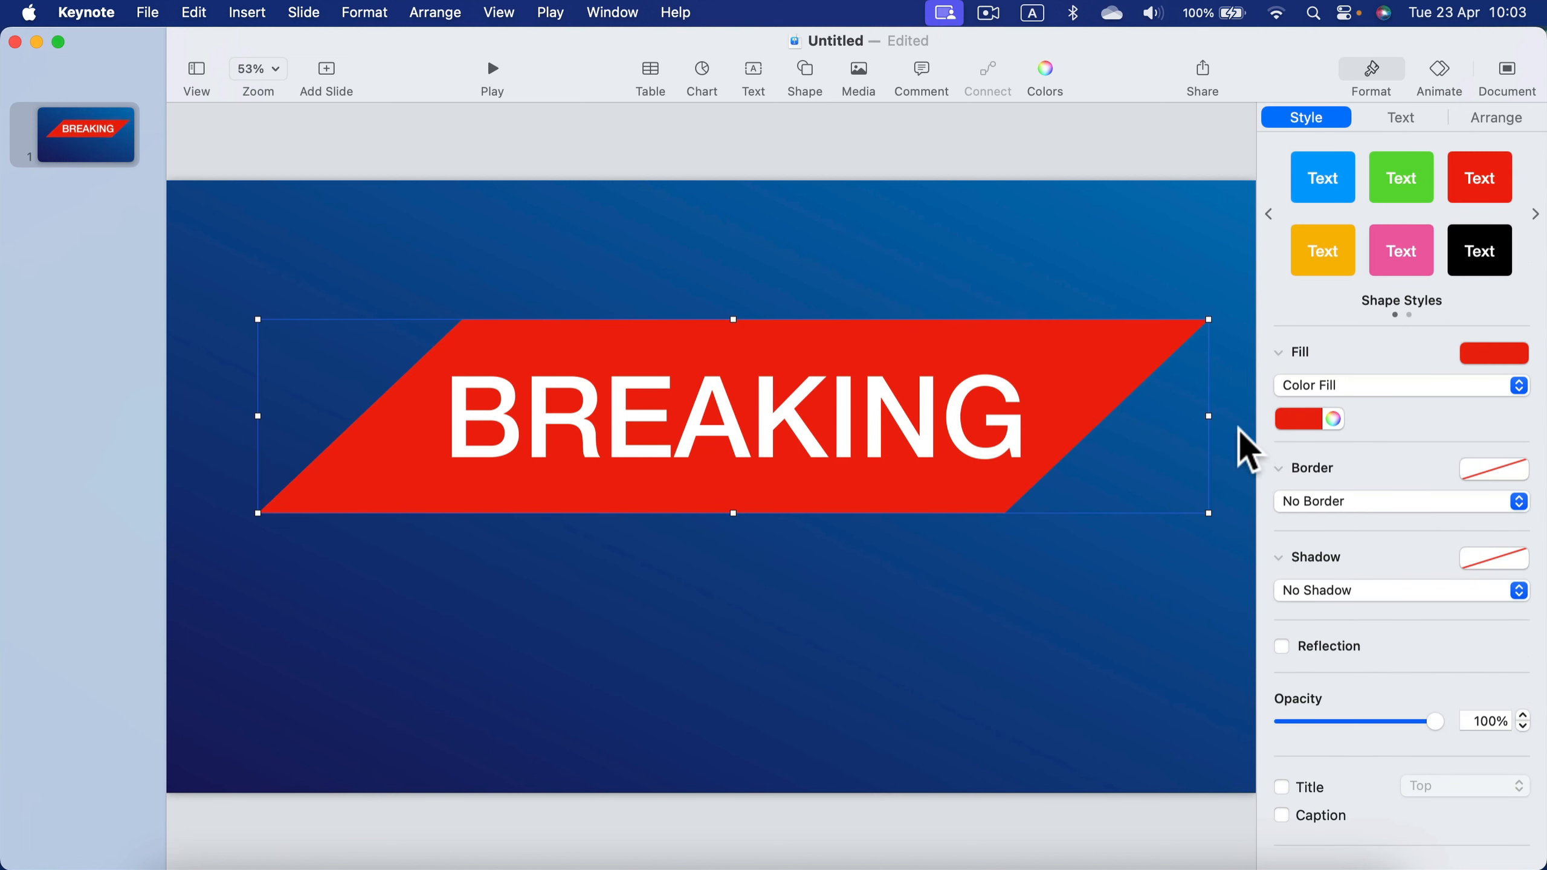
Narrow the red parallelogram and move it nearer the middle of the slide.
{"action": "left_click_drag", "start_coordinate": [1208, 415], "coordinate": [1080, 416]}
{"action": "mouse_move", "coordinate": [668, 512]}
{"action": "left_mouse_down"}
{"action": "mouse_move", "coordinate": [667, 578]}
{"action": "mouse_move", "coordinate": [669, 513]}
{"action": "left_mouse_up"}
{"action": "left_click_drag", "start_coordinate": [732, 437], "coordinate": [813, 451]}
Set the BREAKING text to 175 pt and centre its red banner horizontally in the upper half of the slide.
{"action": "double_click", "coordinate": [910, 399]}
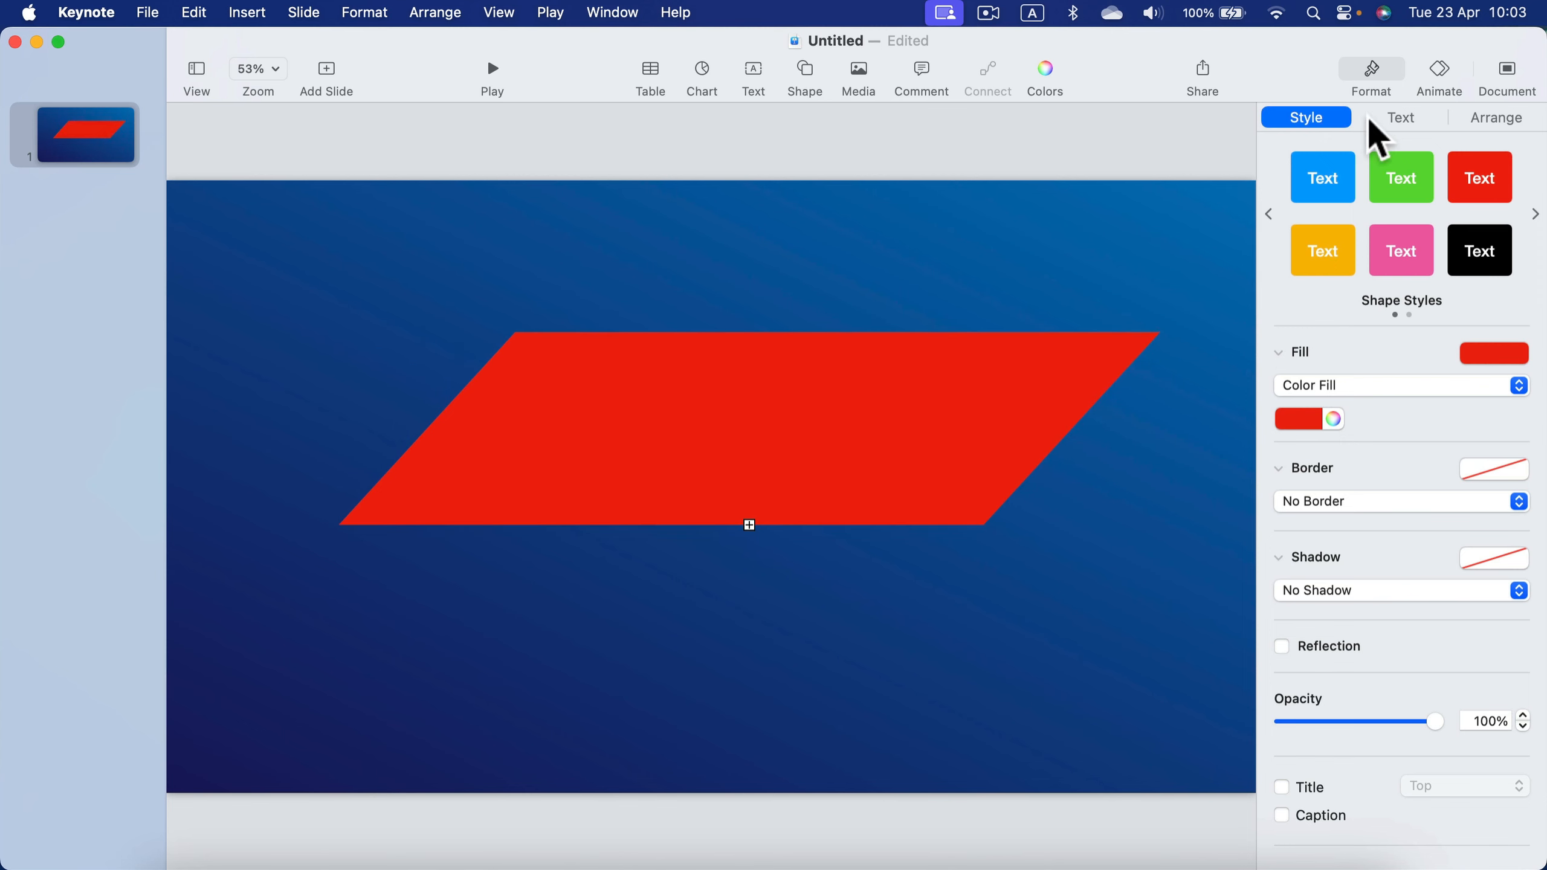
{"action": "left_click", "coordinate": [1395, 117]}
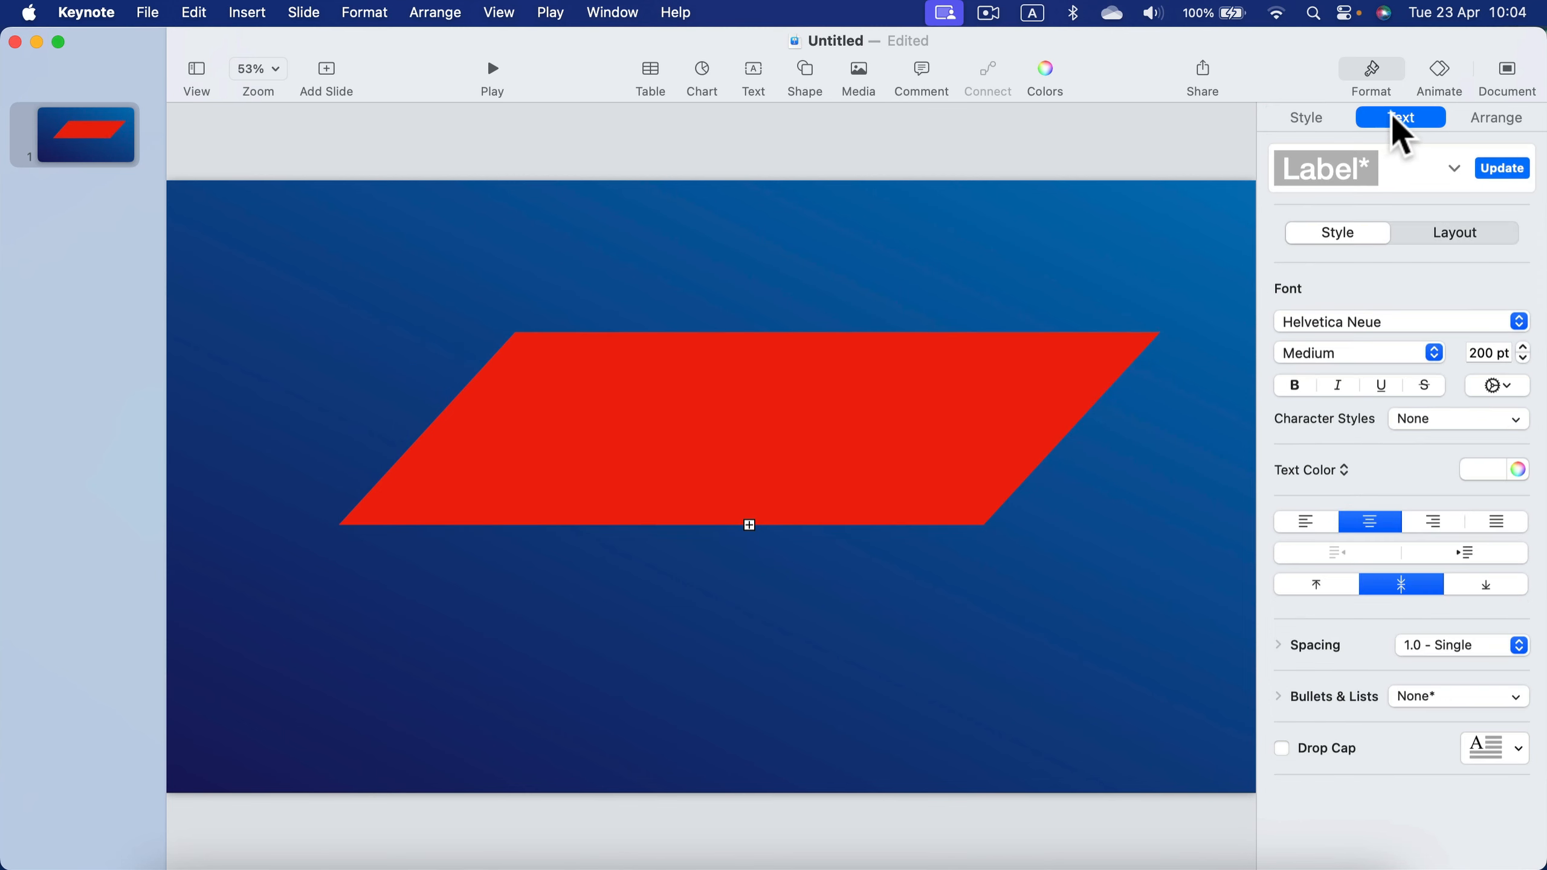
{"action": "left_click", "coordinate": [1523, 359]}
{"action": "left_click", "coordinate": [1523, 359]}
{"action": "left_click", "coordinate": [1523, 359]}
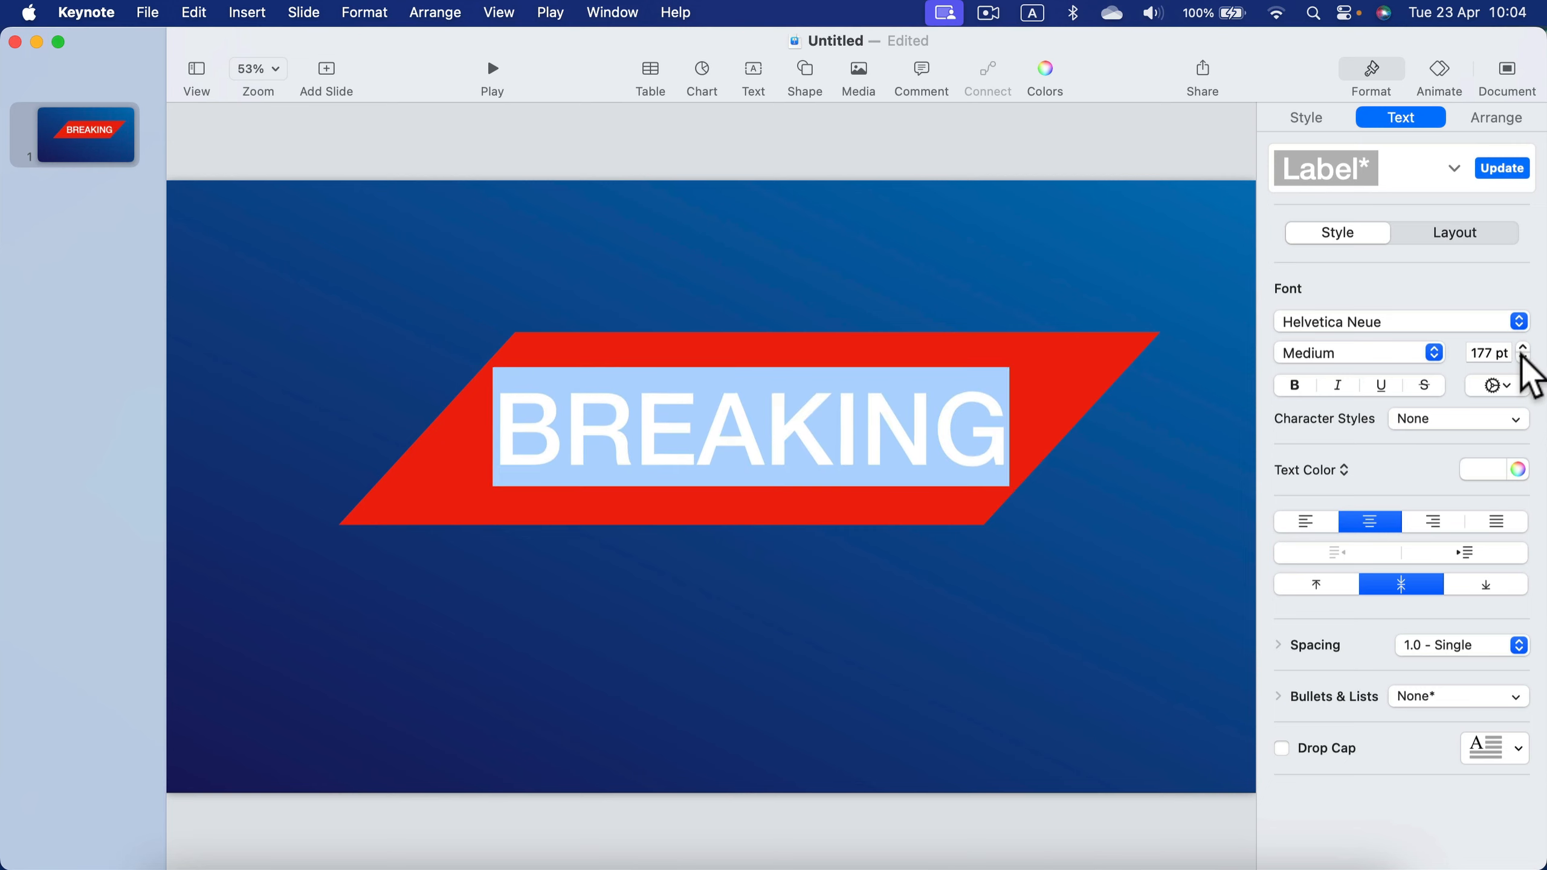
{"action": "left_click", "coordinate": [1522, 359]}
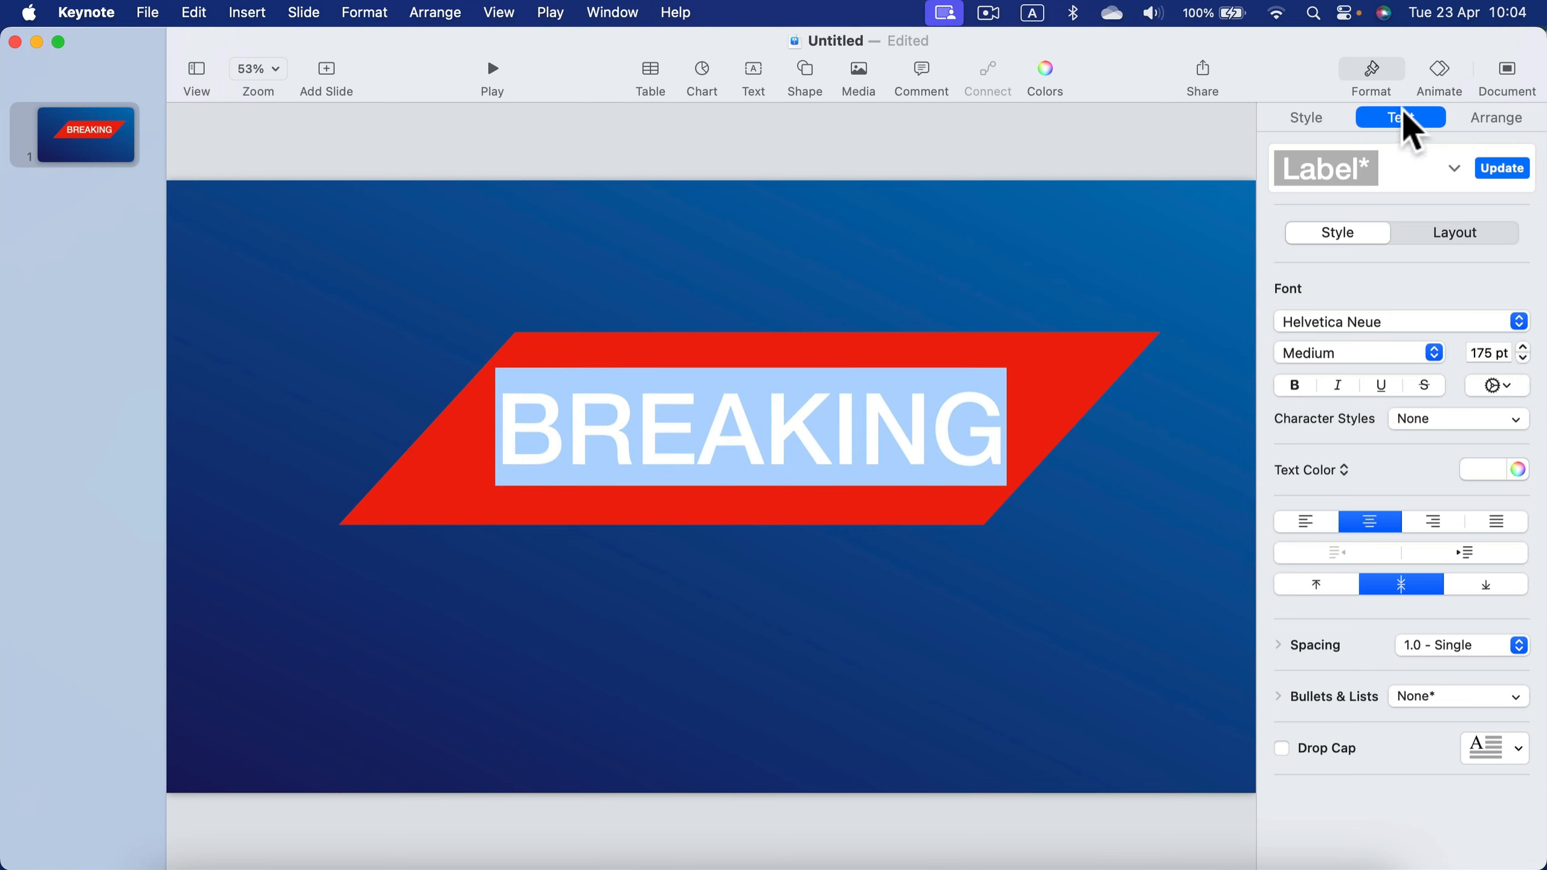
{"action": "left_click", "coordinate": [919, 292]}
{"action": "left_click_drag", "start_coordinate": [987, 387], "coordinate": [1010, 351]}
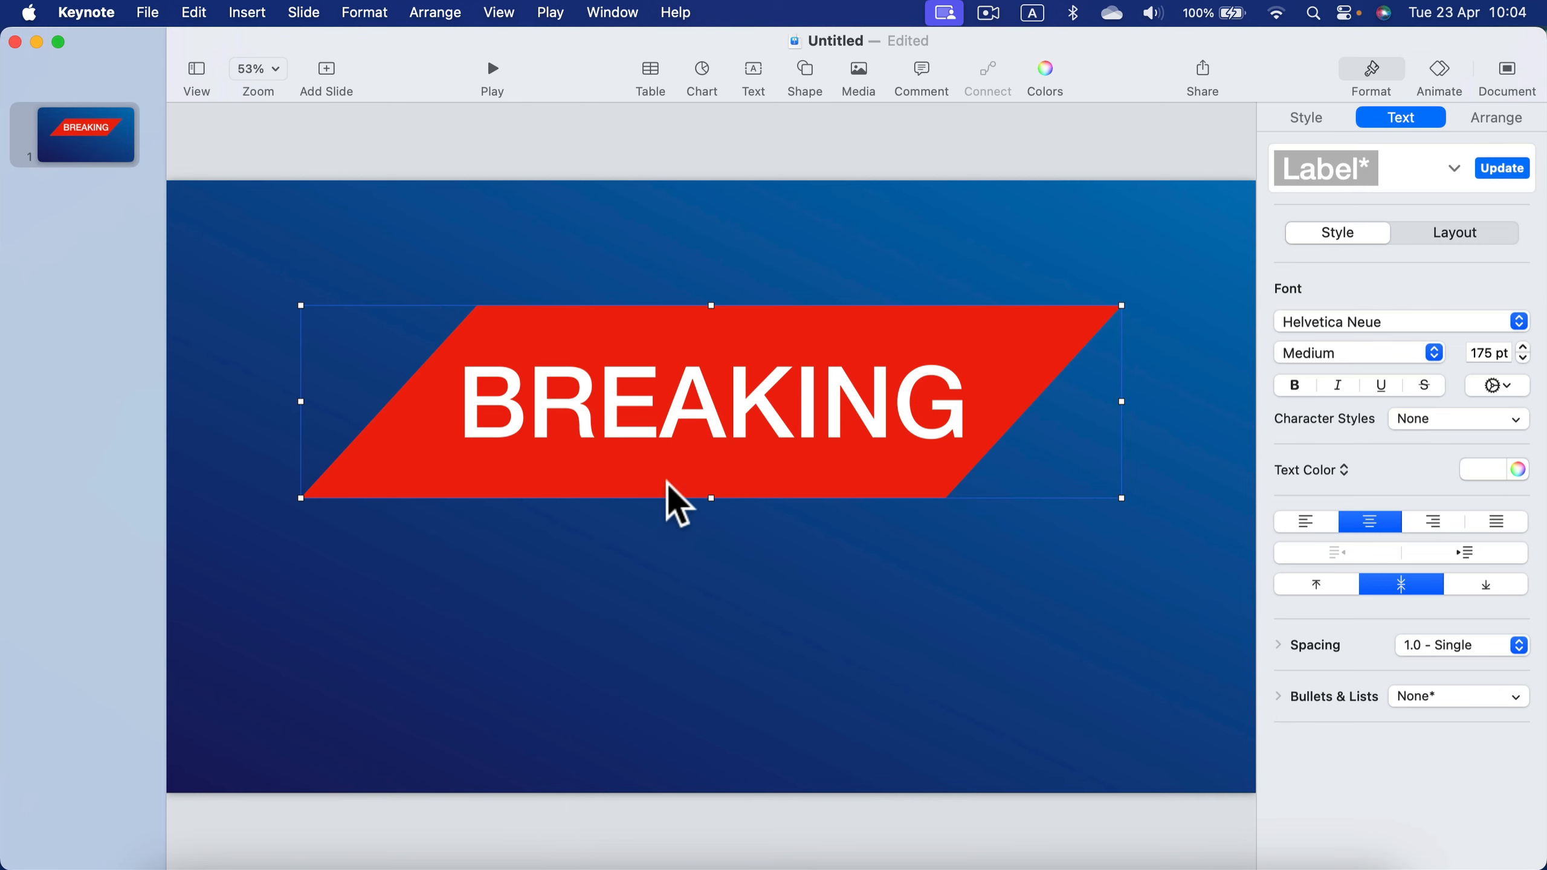
Duplicate the red banner directly below the original and replace the copy's text with "NEWS".
{"action": "left_click_drag", "start_coordinate": [846, 360], "coordinate": [839, 563], "text": "alt"}
{"action": "double_click", "coordinate": [728, 612]}
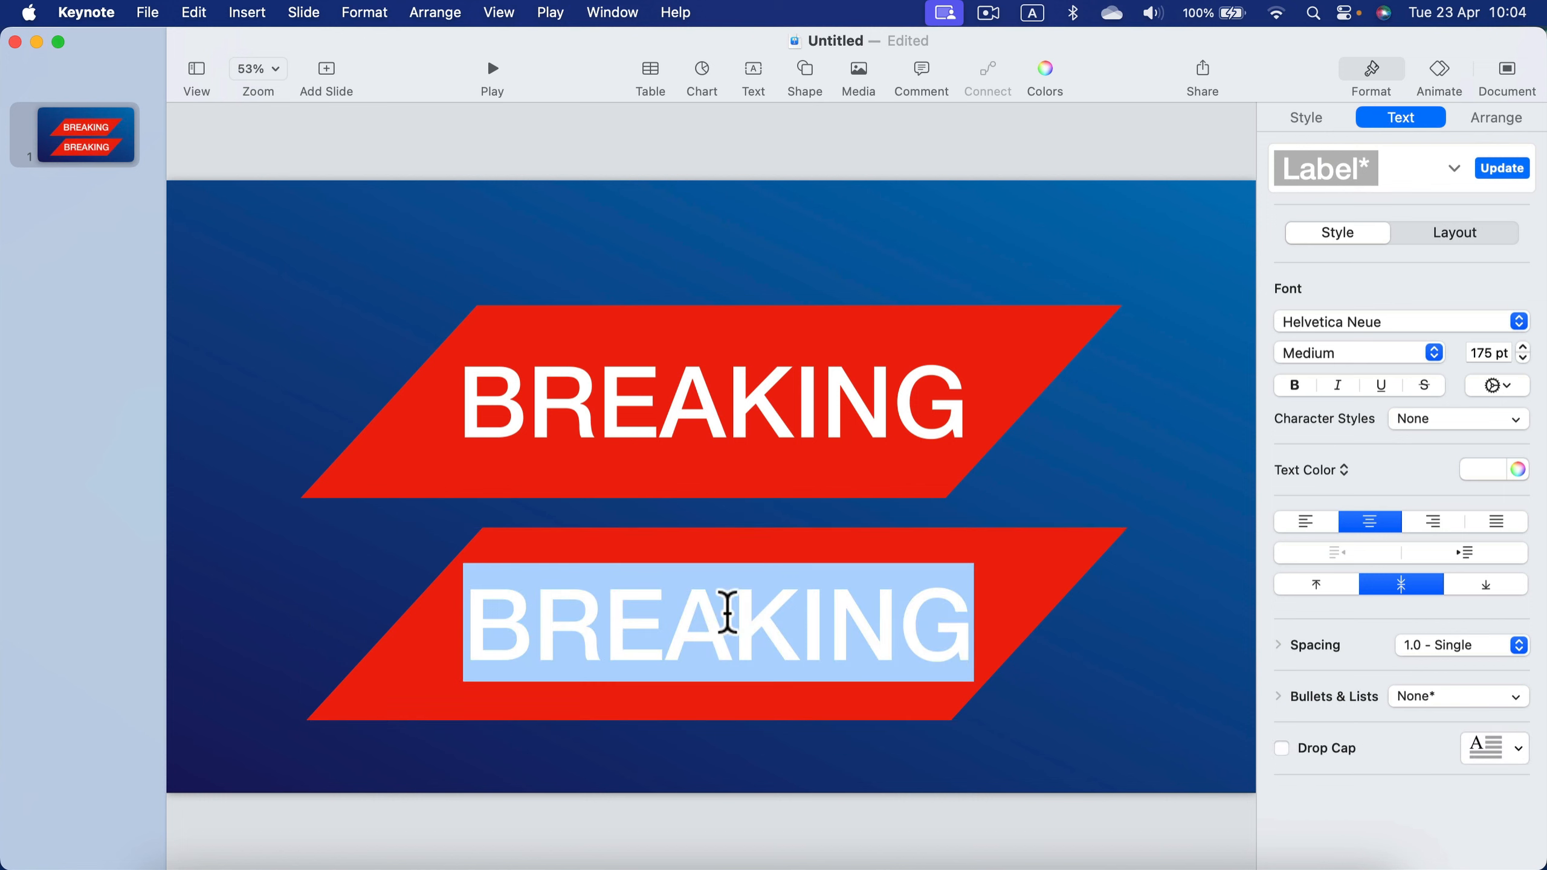
{"action": "type", "text": "NEWS"}
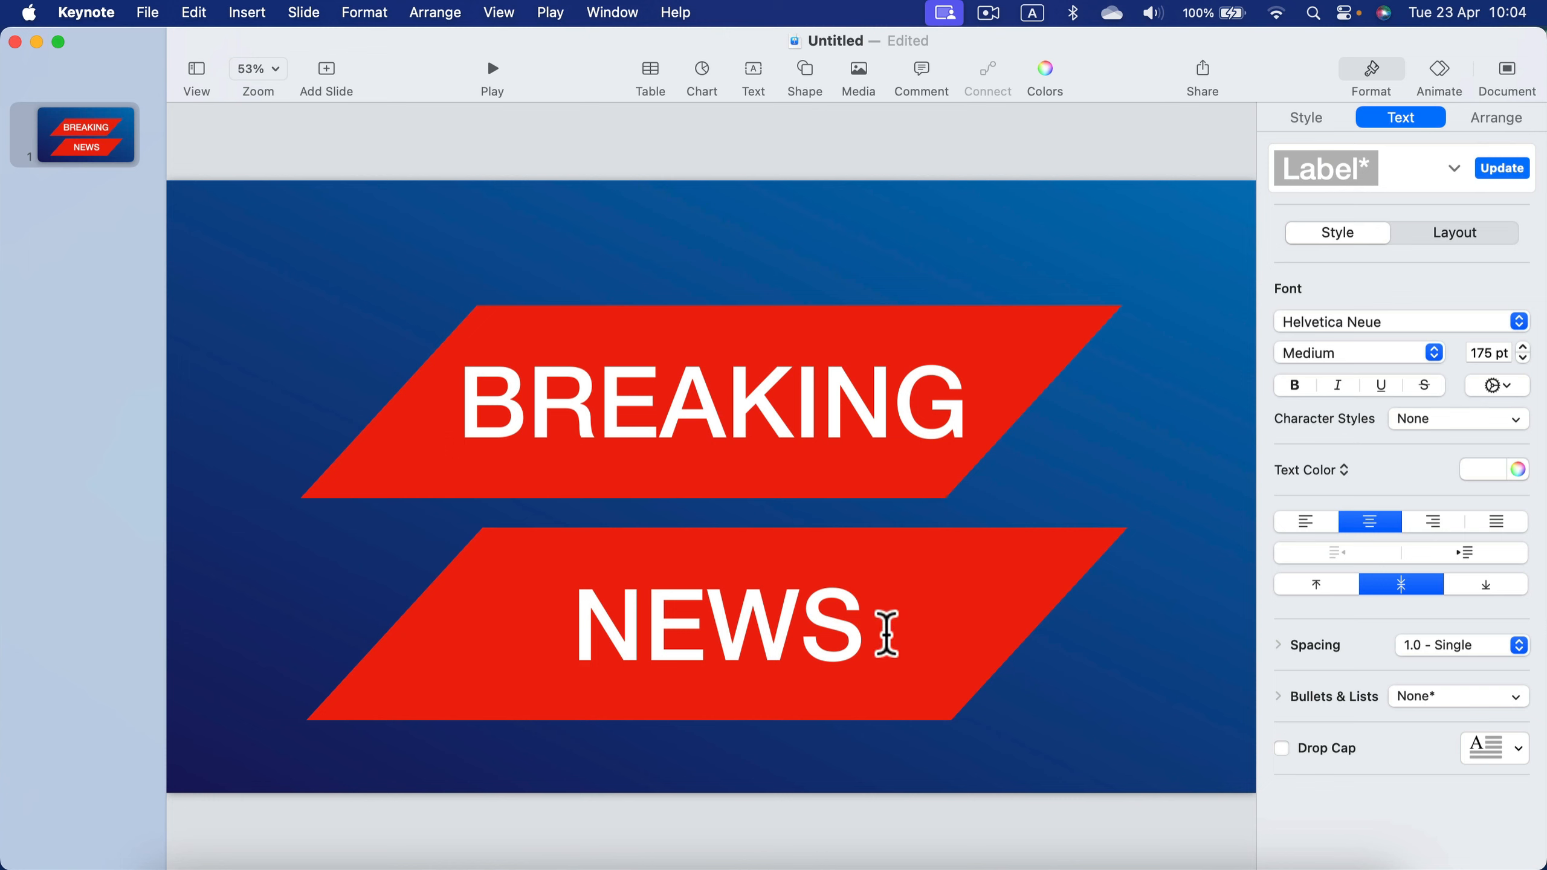
{"action": "key", "text": "Escape"}
Recolour the NEWS text dark navy by sampling the colour from the slide background.
{"action": "double_click", "coordinate": [837, 655]}
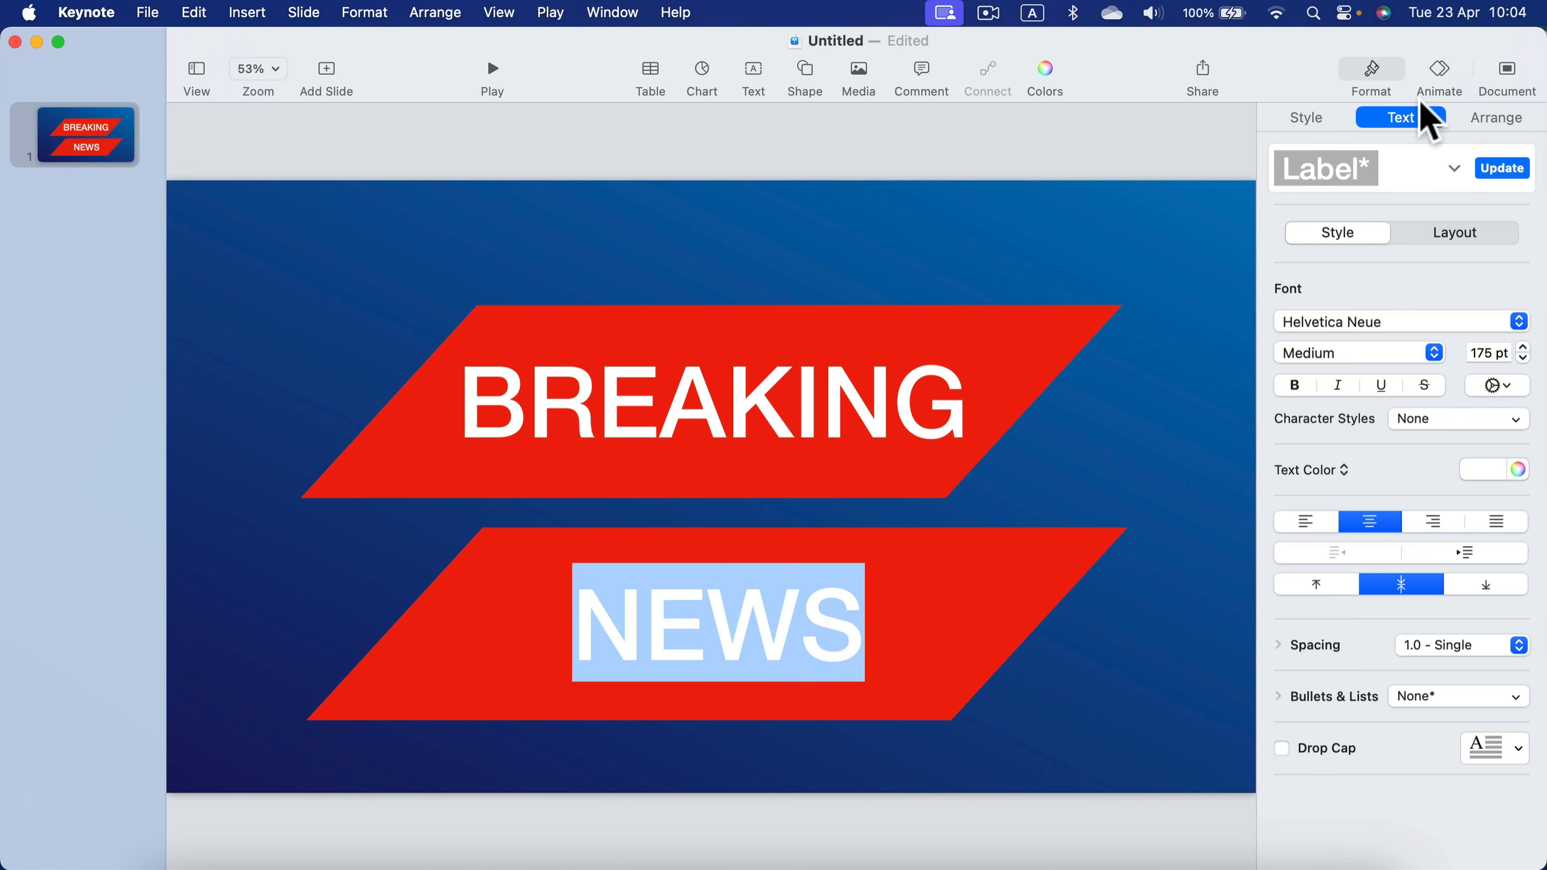
{"action": "left_click", "coordinate": [1481, 476]}
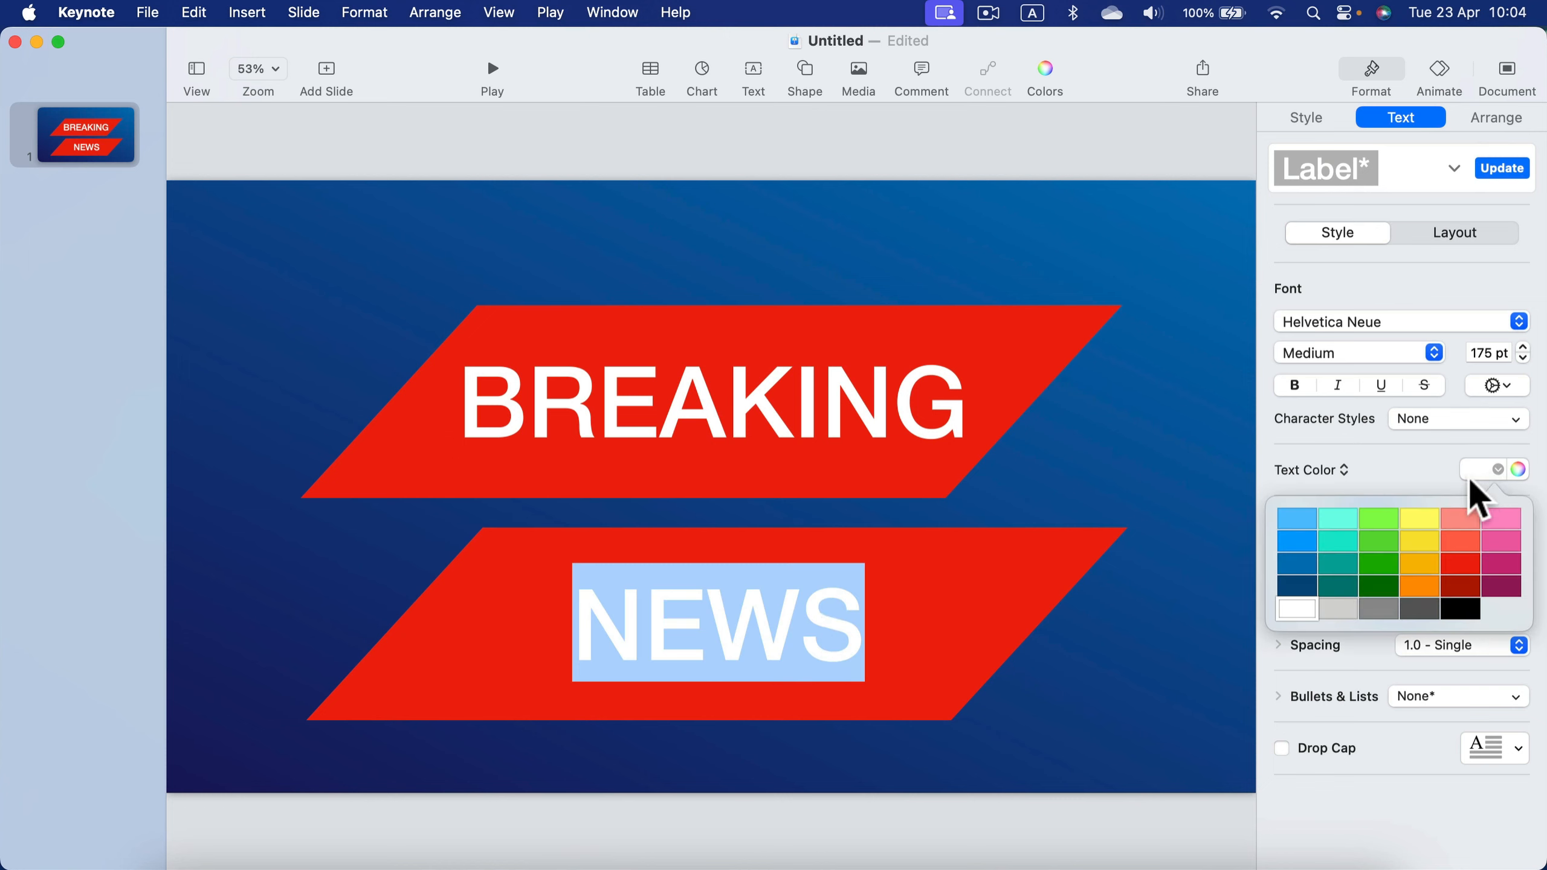
{"action": "left_click", "coordinate": [1519, 469]}
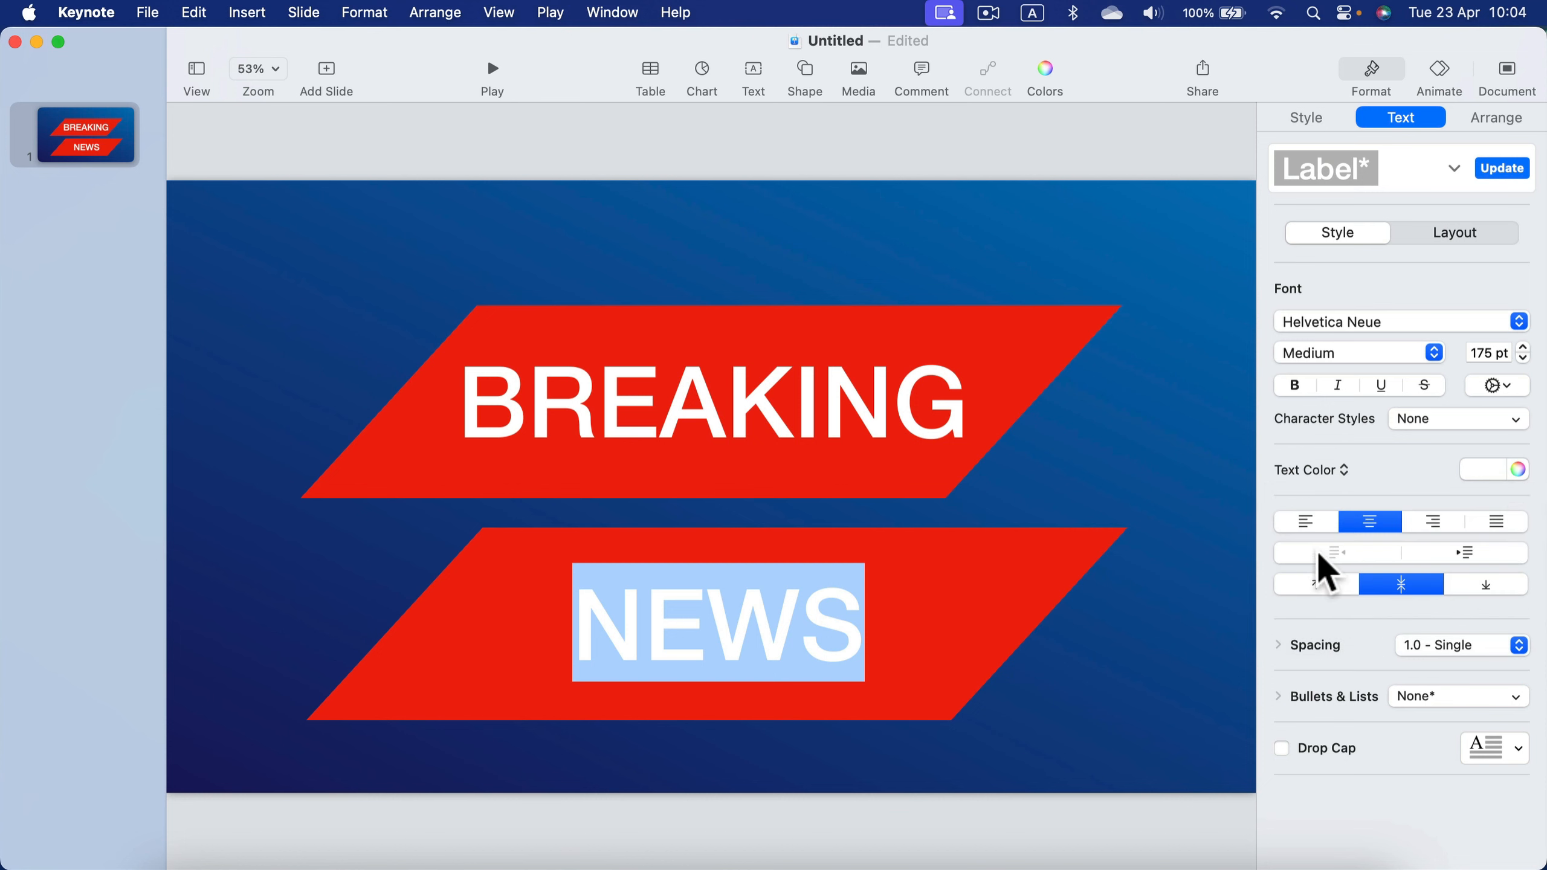
{"action": "left_click", "coordinate": [1519, 469]}
{"action": "left_click", "coordinate": [1014, 637]}
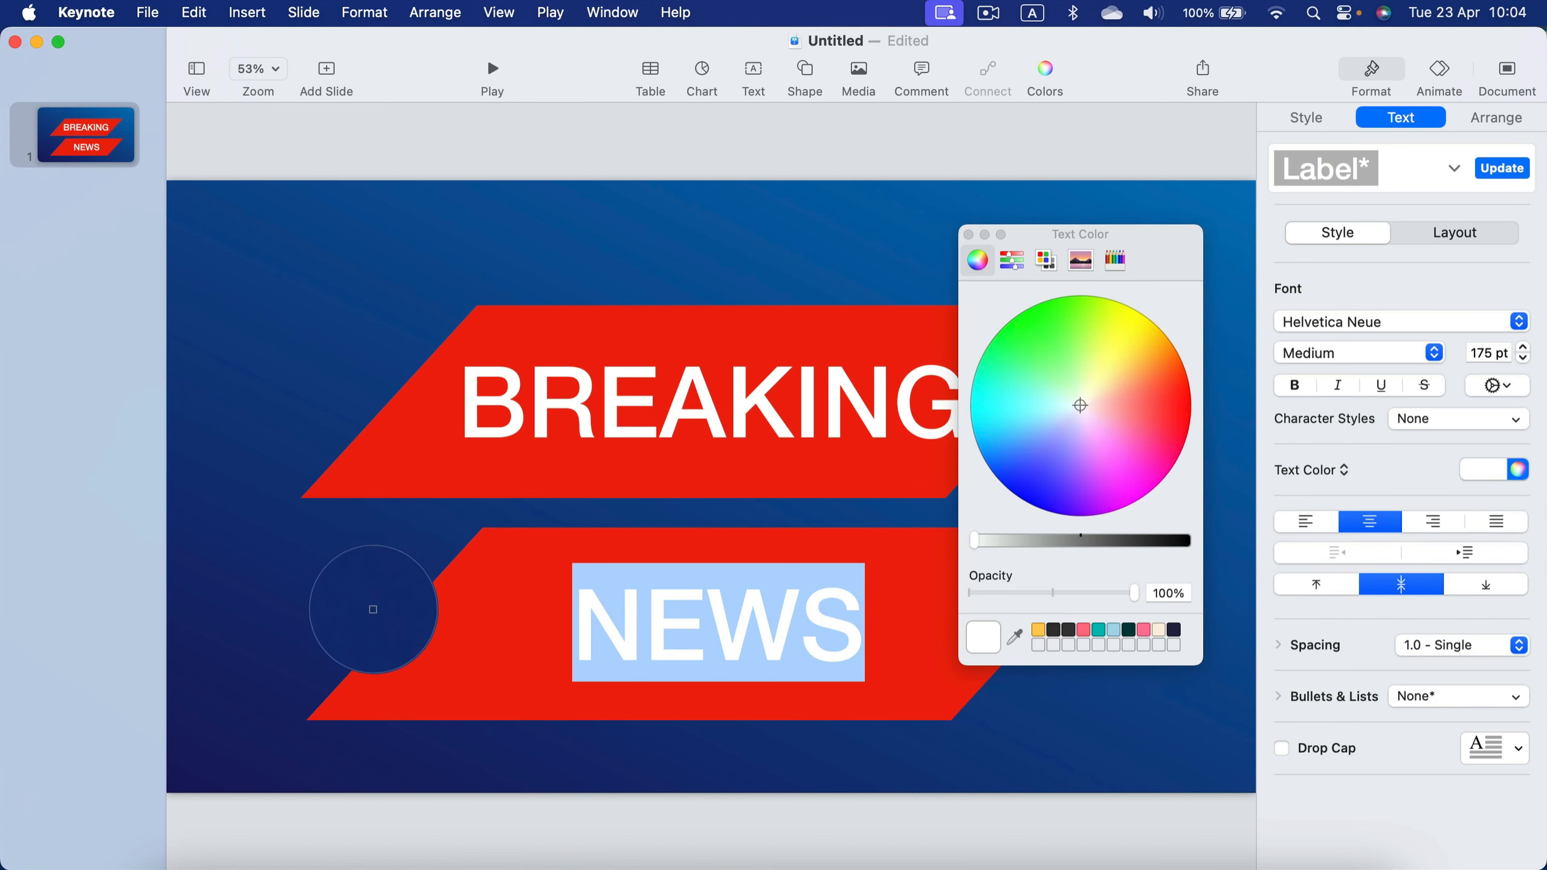
{"action": "left_click", "coordinate": [366, 612]}
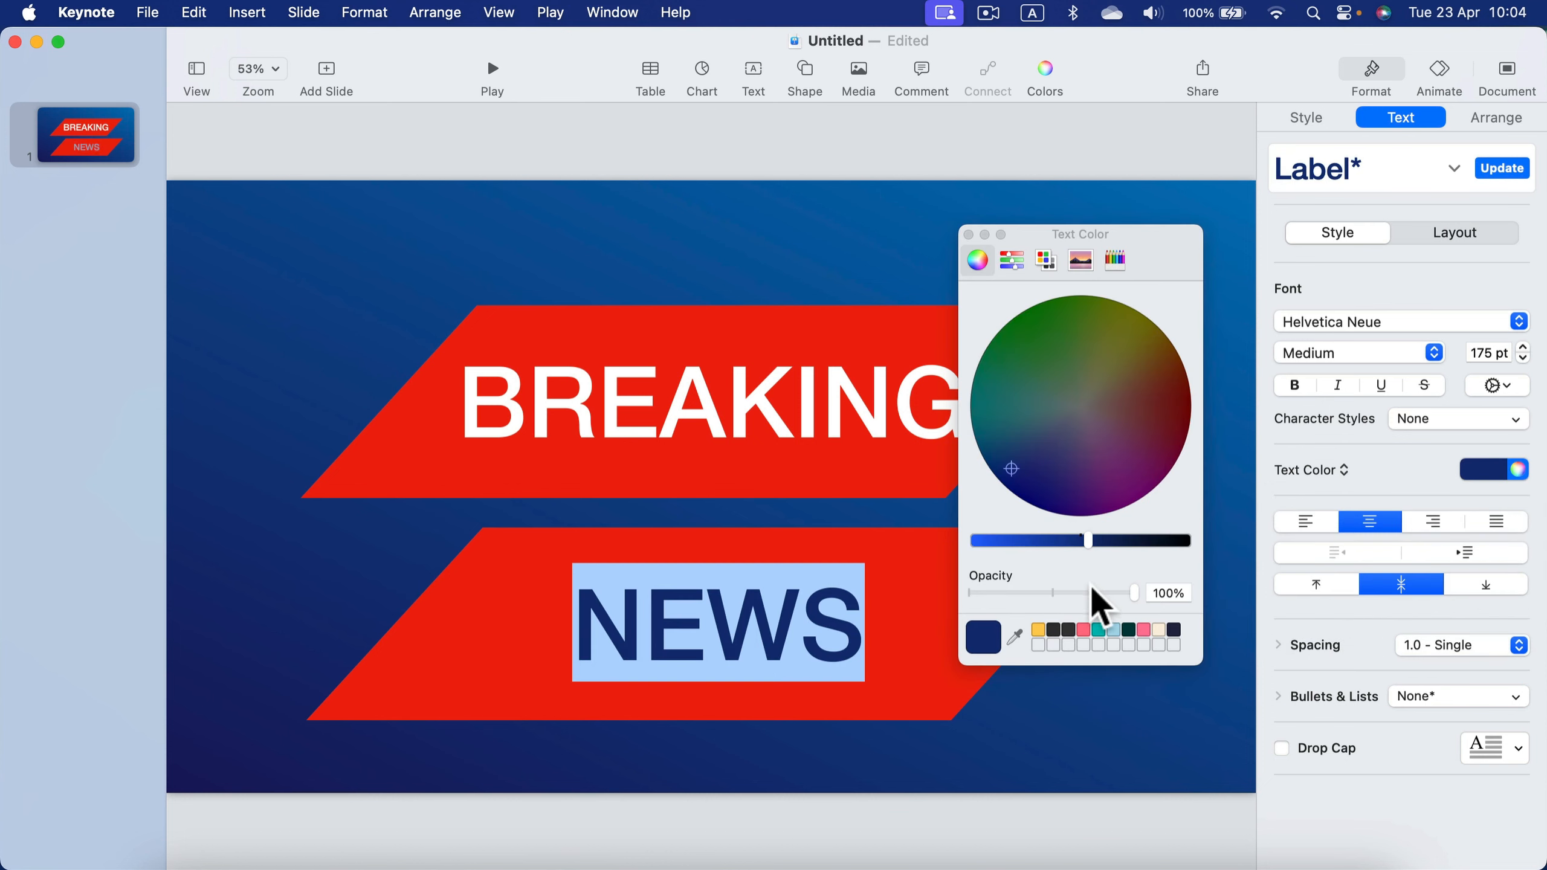
{"action": "left_click", "coordinate": [969, 234]}
Change the NEWS parallelogram's fill colour to white and deselect the shape.
{"action": "left_click", "coordinate": [1307, 119]}
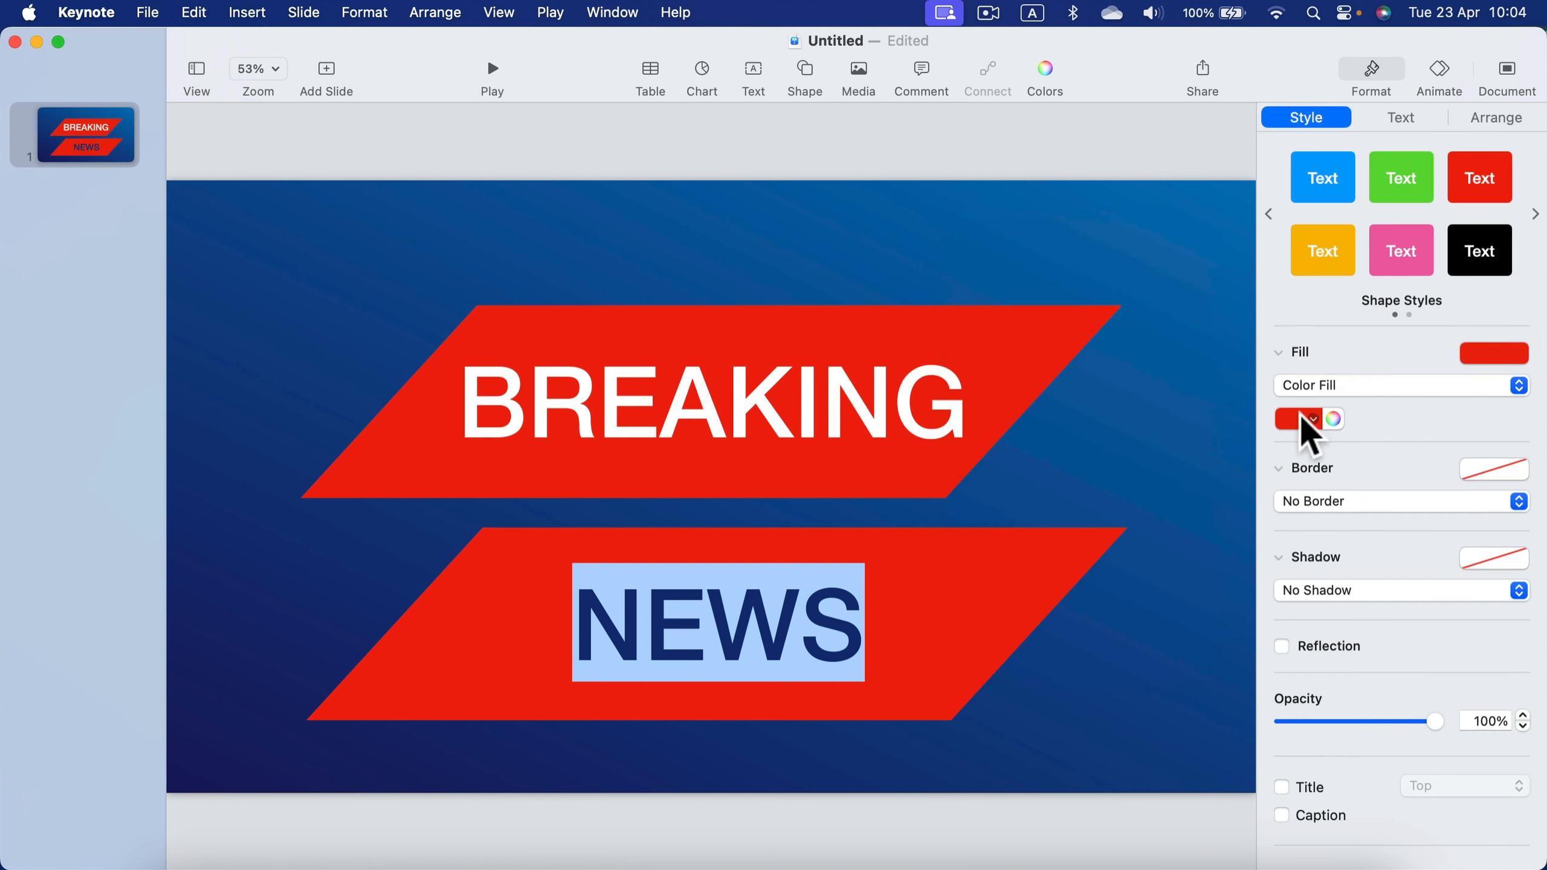
{"action": "left_click", "coordinate": [1309, 421]}
{"action": "left_click", "coordinate": [1206, 556]}
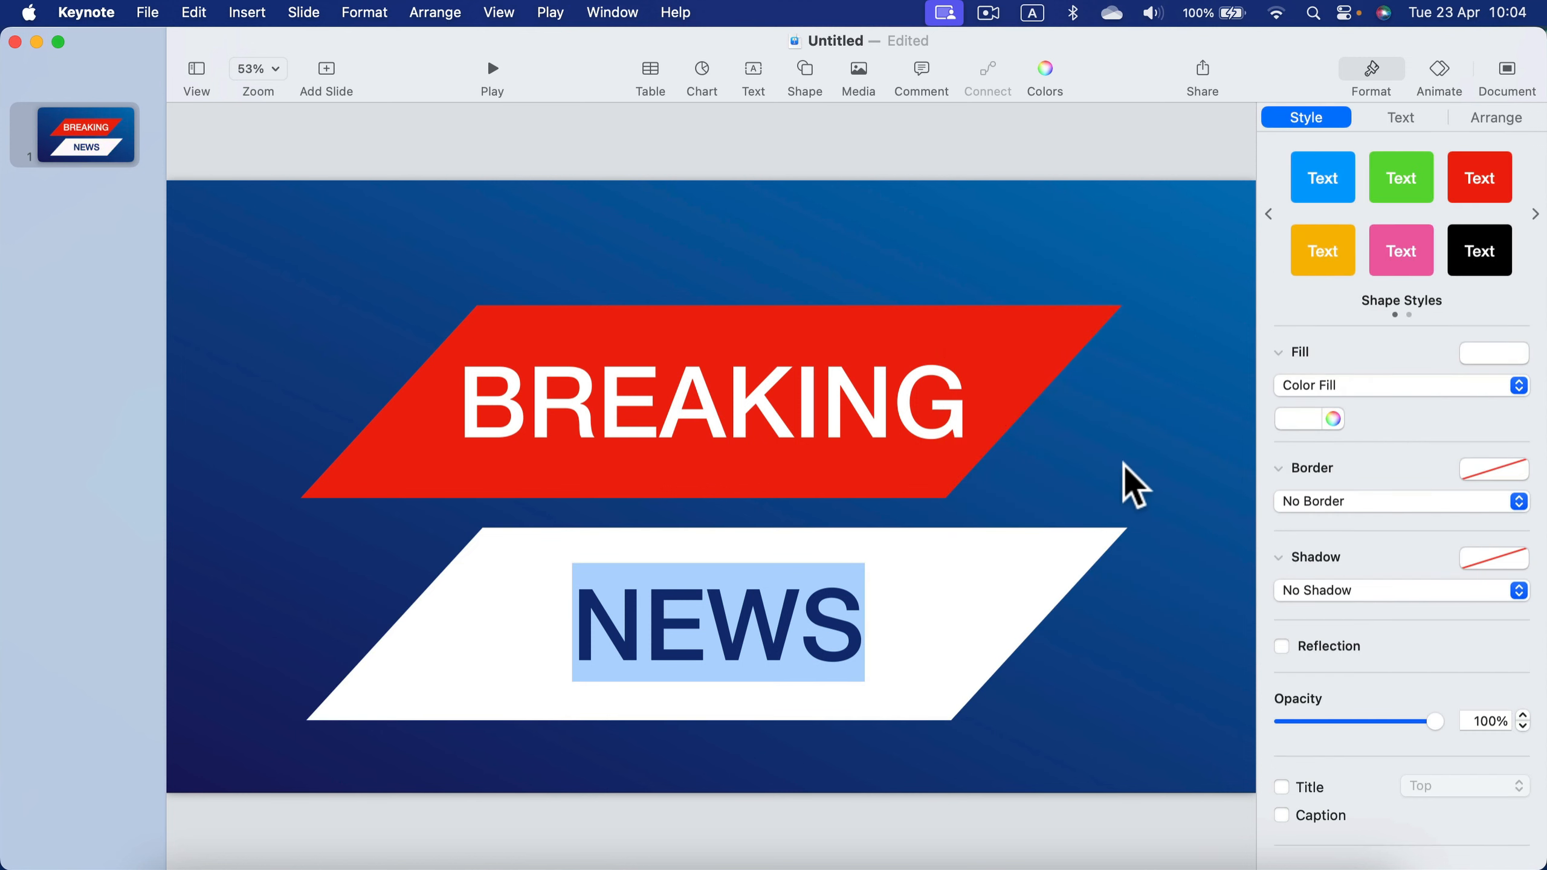
{"action": "left_click", "coordinate": [1123, 462]}
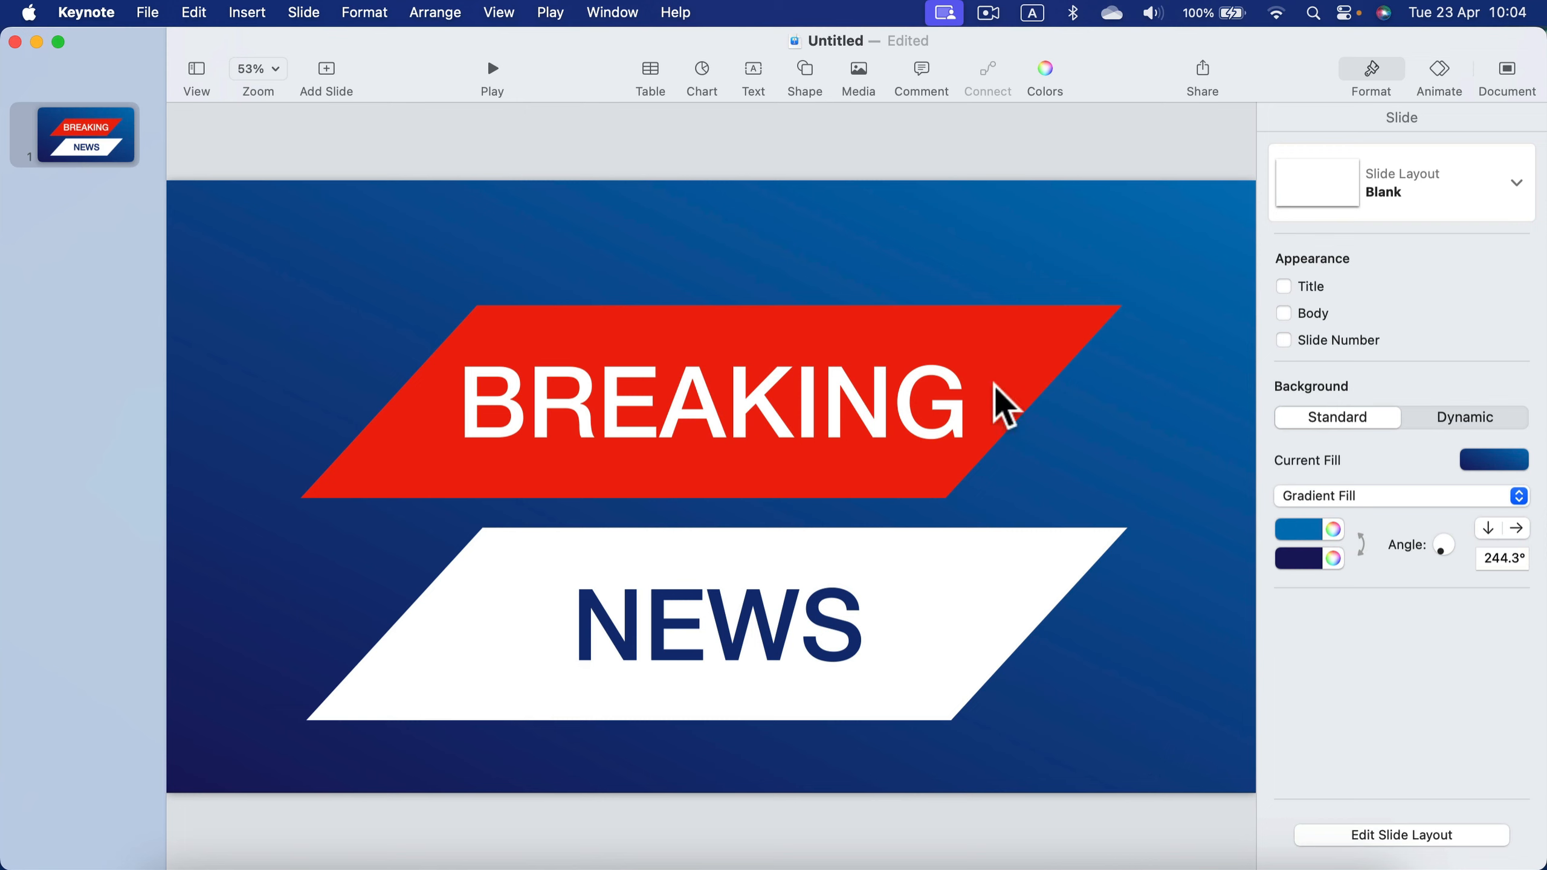
Stagger the two banners edge to edge, with BREAKING shifted left and NEWS shifted right directly beneath it.
{"action": "left_click", "coordinate": [988, 597]}
{"action": "left_click_drag", "start_coordinate": [970, 643], "coordinate": [1032, 608]}
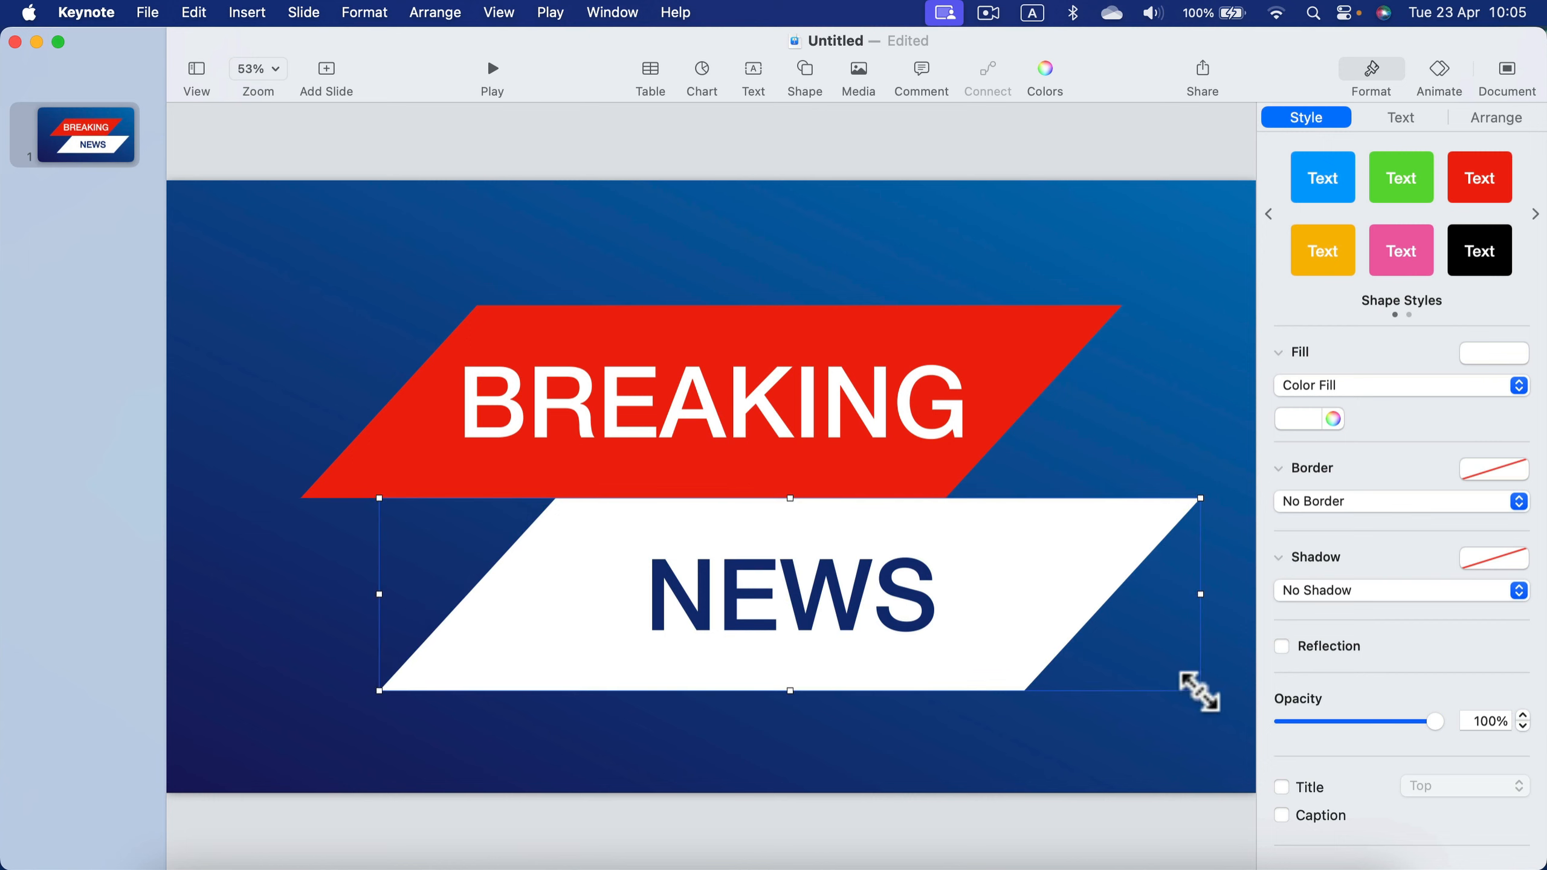
{"action": "mouse_move", "coordinate": [941, 351]}
{"action": "left_mouse_down"}
{"action": "mouse_move", "coordinate": [991, 349]}
{"action": "mouse_move", "coordinate": [925, 349]}
{"action": "left_mouse_up"}
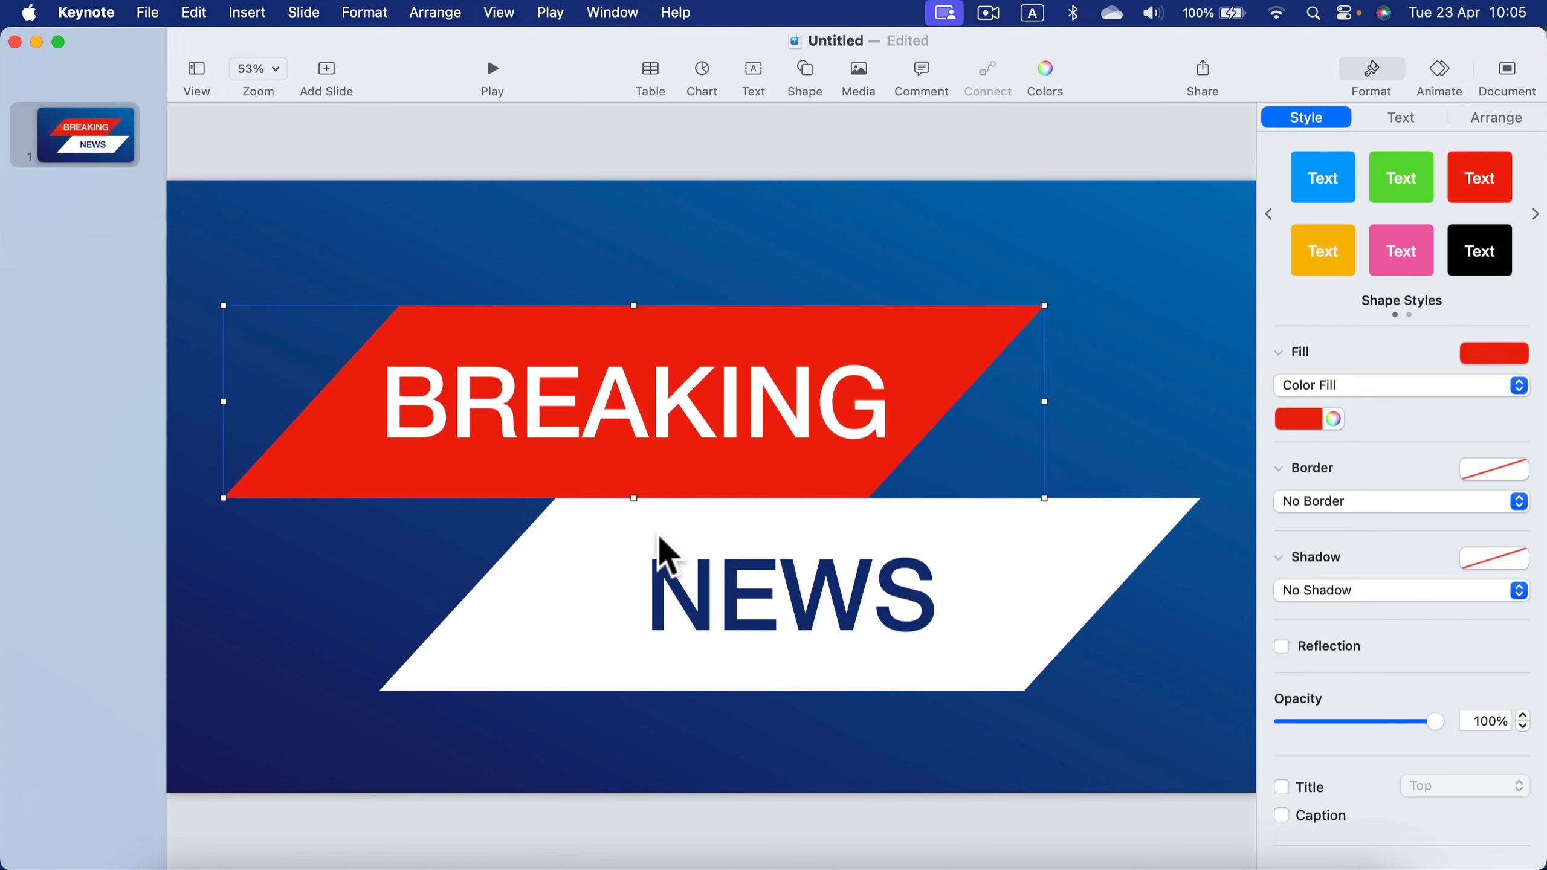
{"action": "left_click_drag", "start_coordinate": [660, 546], "coordinate": [649, 570]}
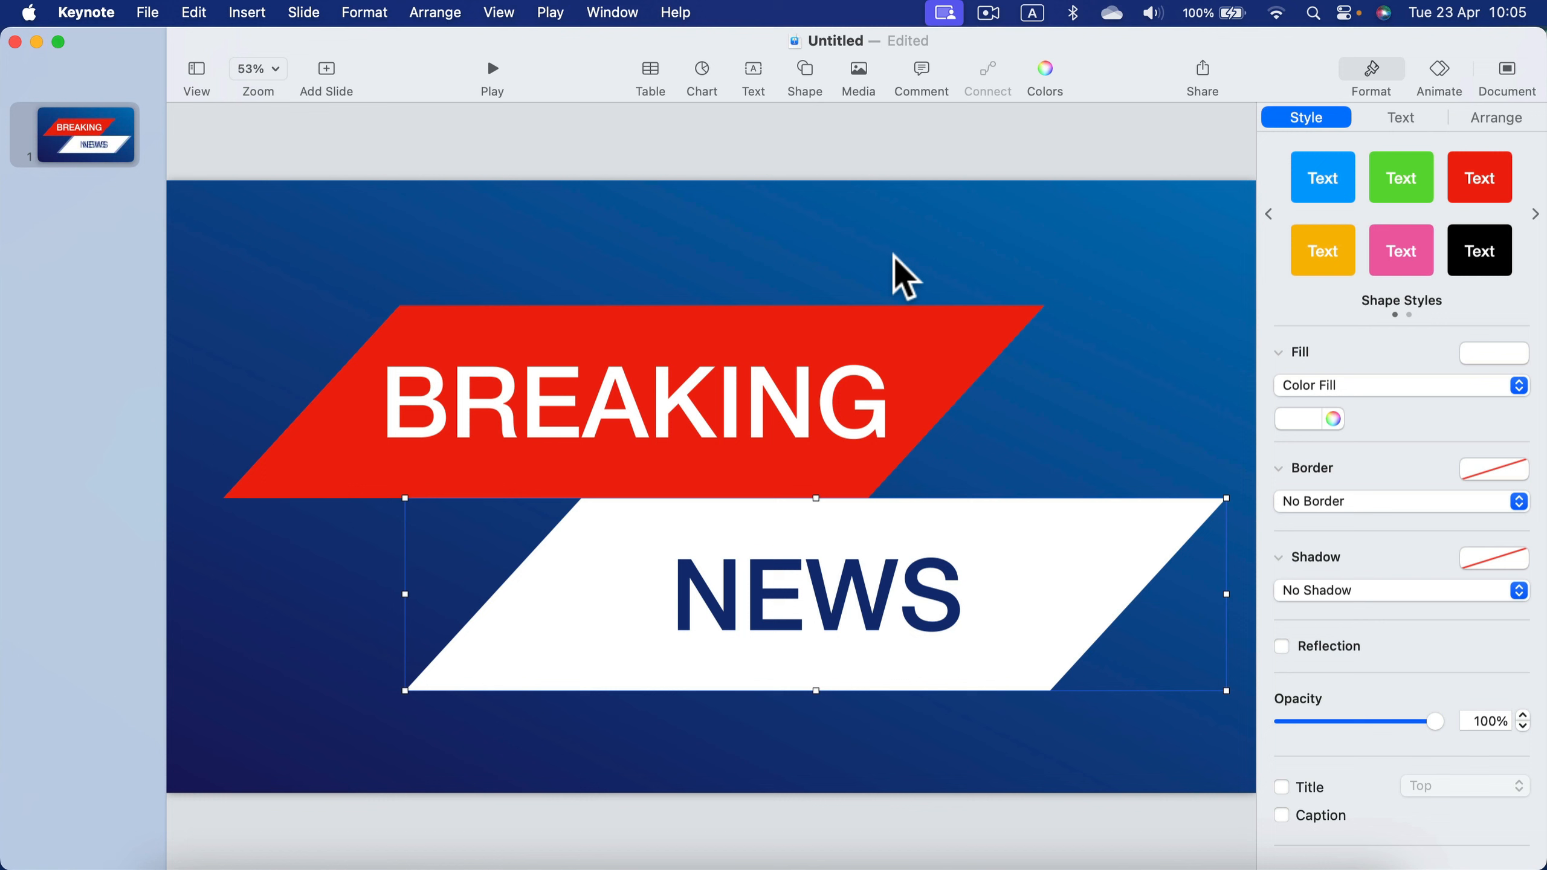
Select both banners together and shift them slightly up and left to centre them on the slide.
{"action": "left_click", "coordinate": [921, 360], "text": "shift"}
{"action": "left_click_drag", "start_coordinate": [963, 663], "coordinate": [938, 615]}
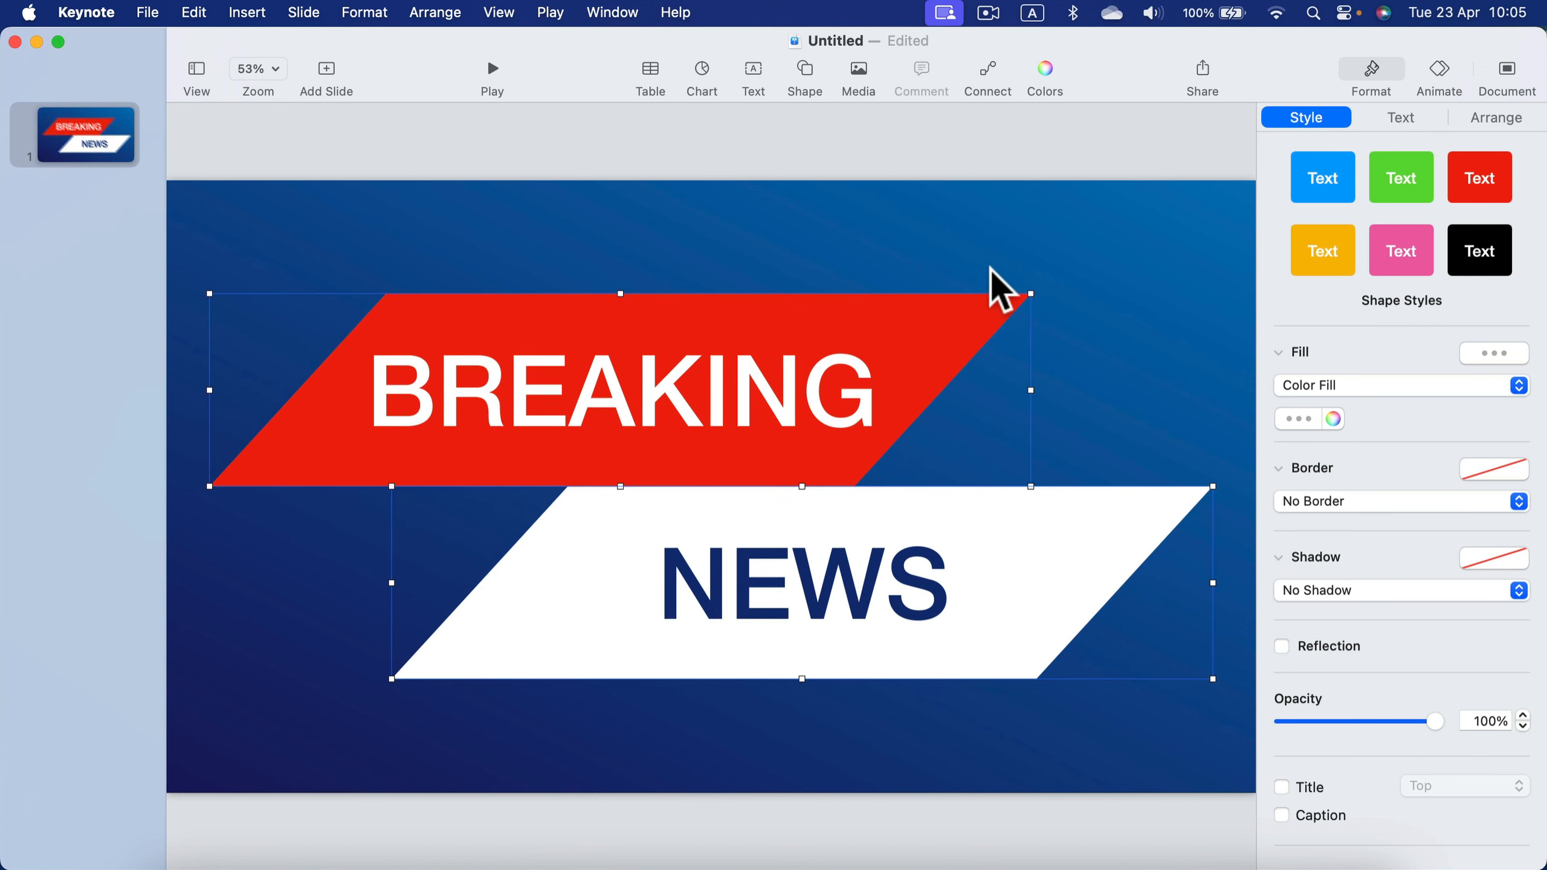
{"action": "left_click", "coordinate": [1073, 231]}
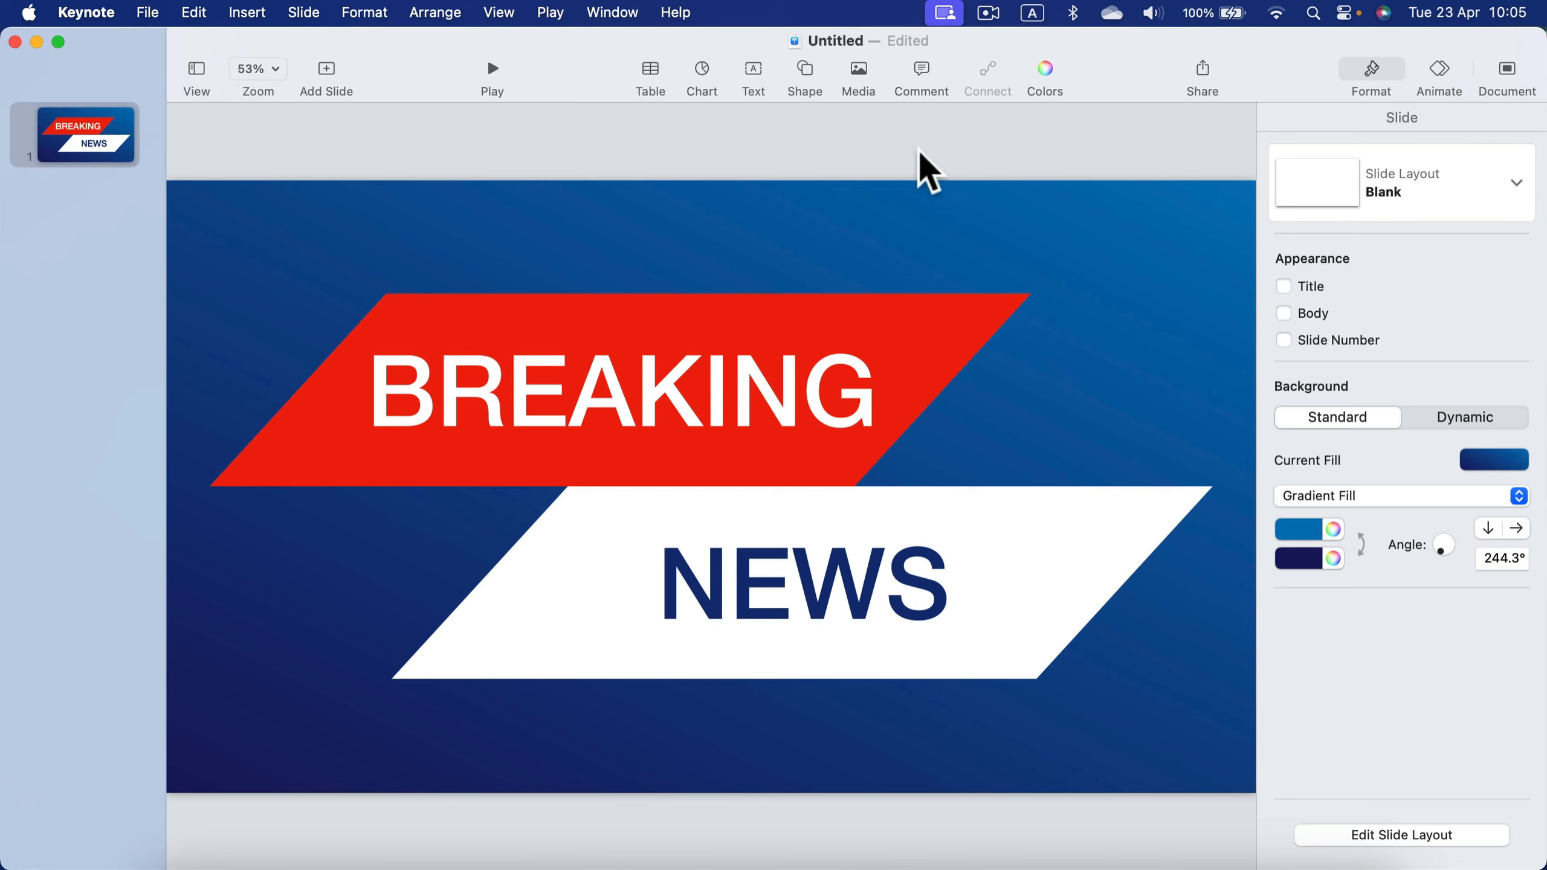
Insert the world map shape from the Places category, enlarge it and move it to the slide's upper-left area.
{"action": "left_click", "coordinate": [804, 72]}
{"action": "scroll", "coordinate": [627, 334], "scroll_direction": "down", "scroll_amount": 2}
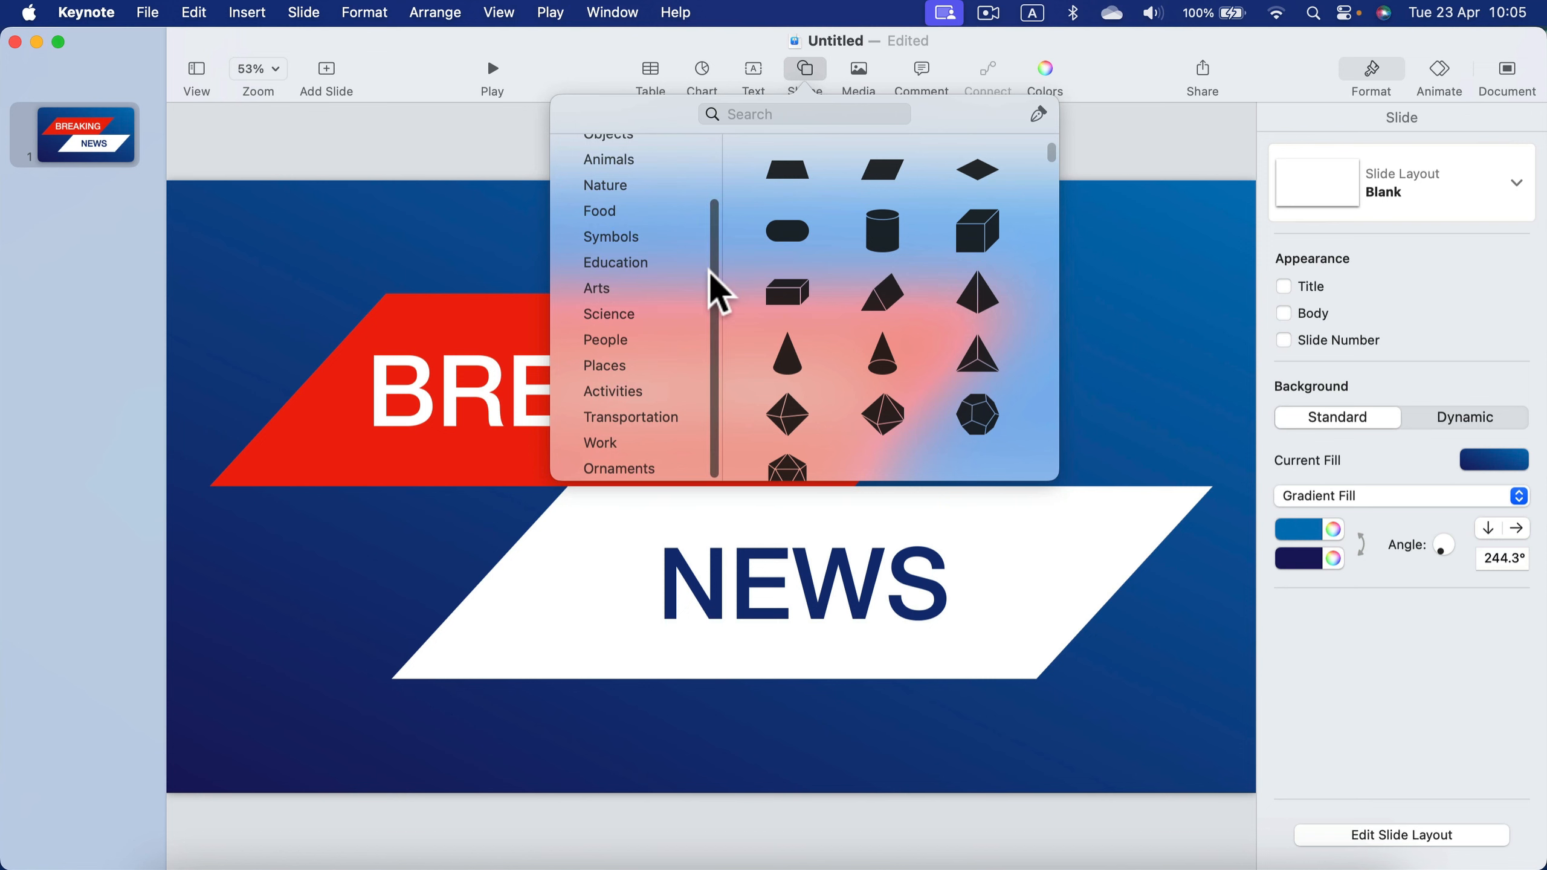
{"action": "left_click", "coordinate": [602, 366]}
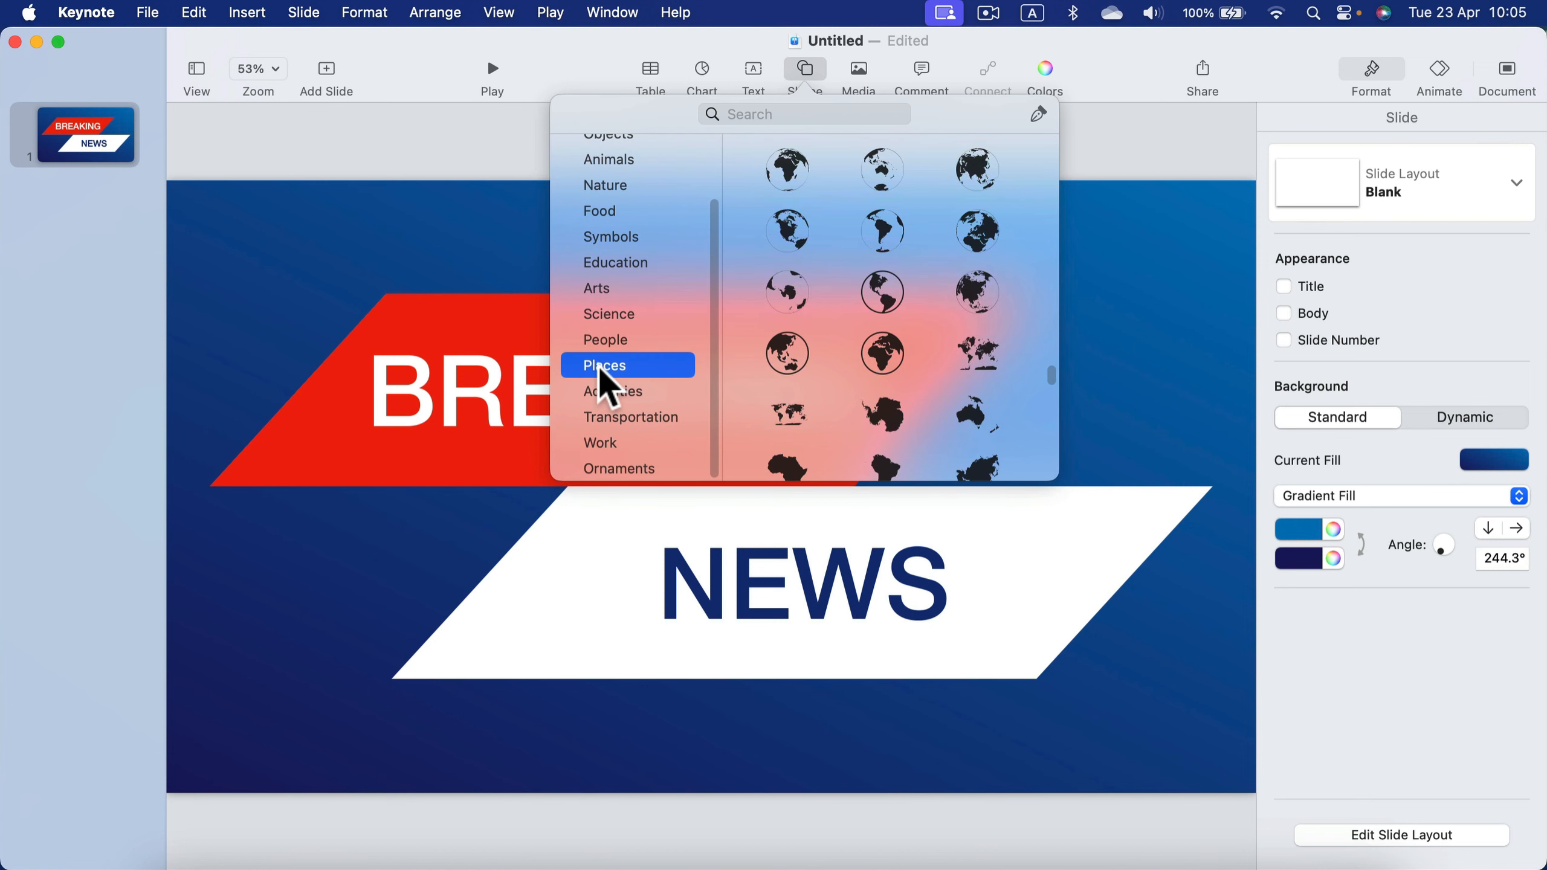
{"action": "scroll", "coordinate": [937, 342], "scroll_direction": "down", "scroll_amount": 2}
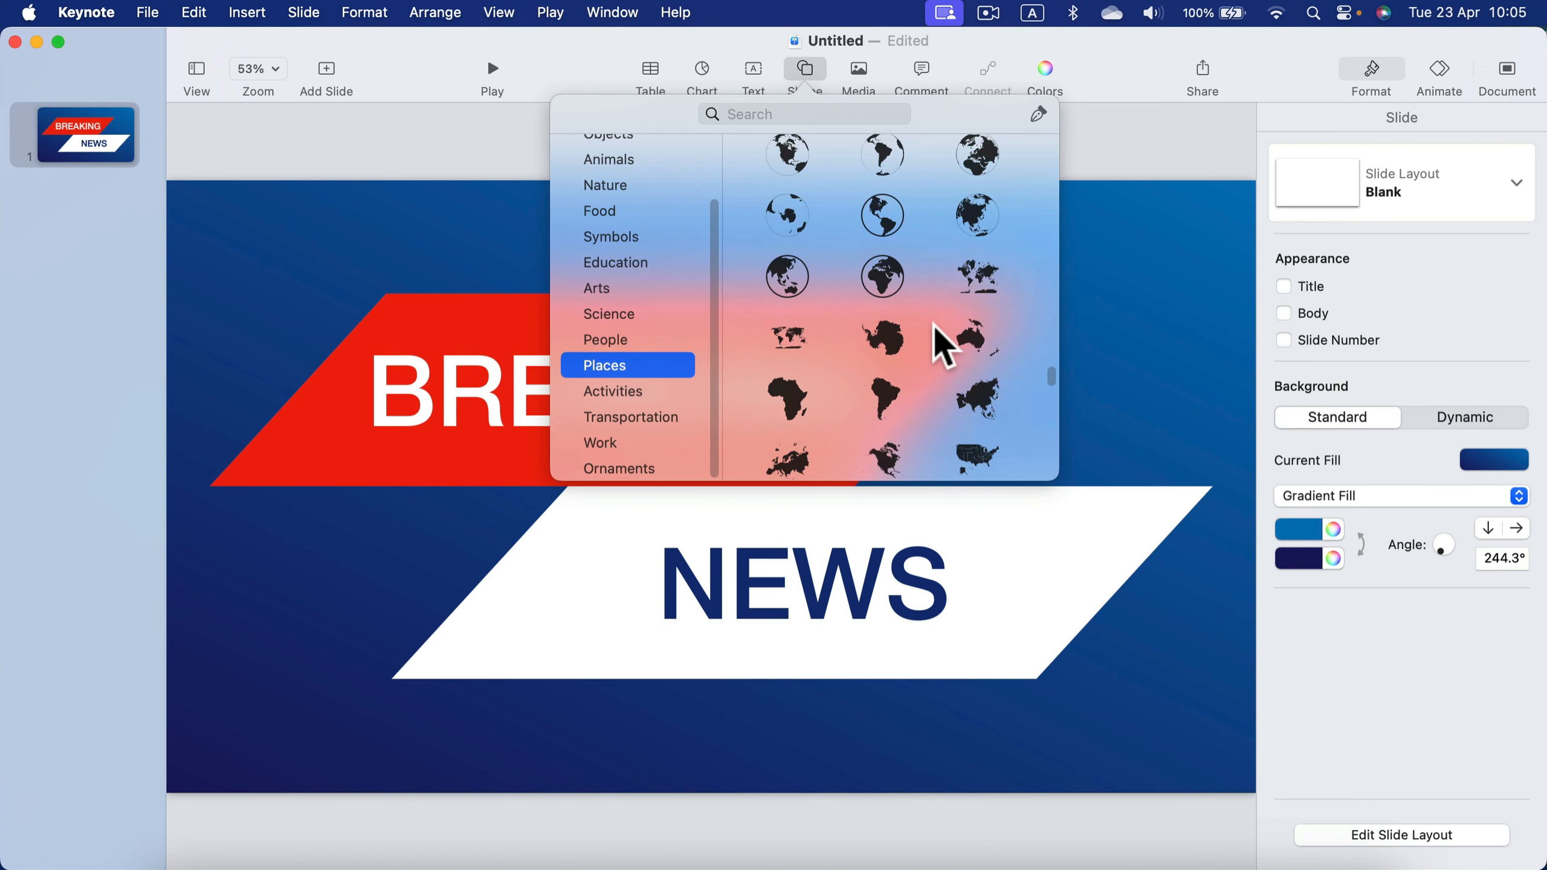
{"action": "left_click", "coordinate": [792, 336]}
{"action": "left_click_drag", "start_coordinate": [745, 468], "coordinate": [1279, 277]}
{"action": "left_click_drag", "start_coordinate": [1094, 304], "coordinate": [561, 295]}
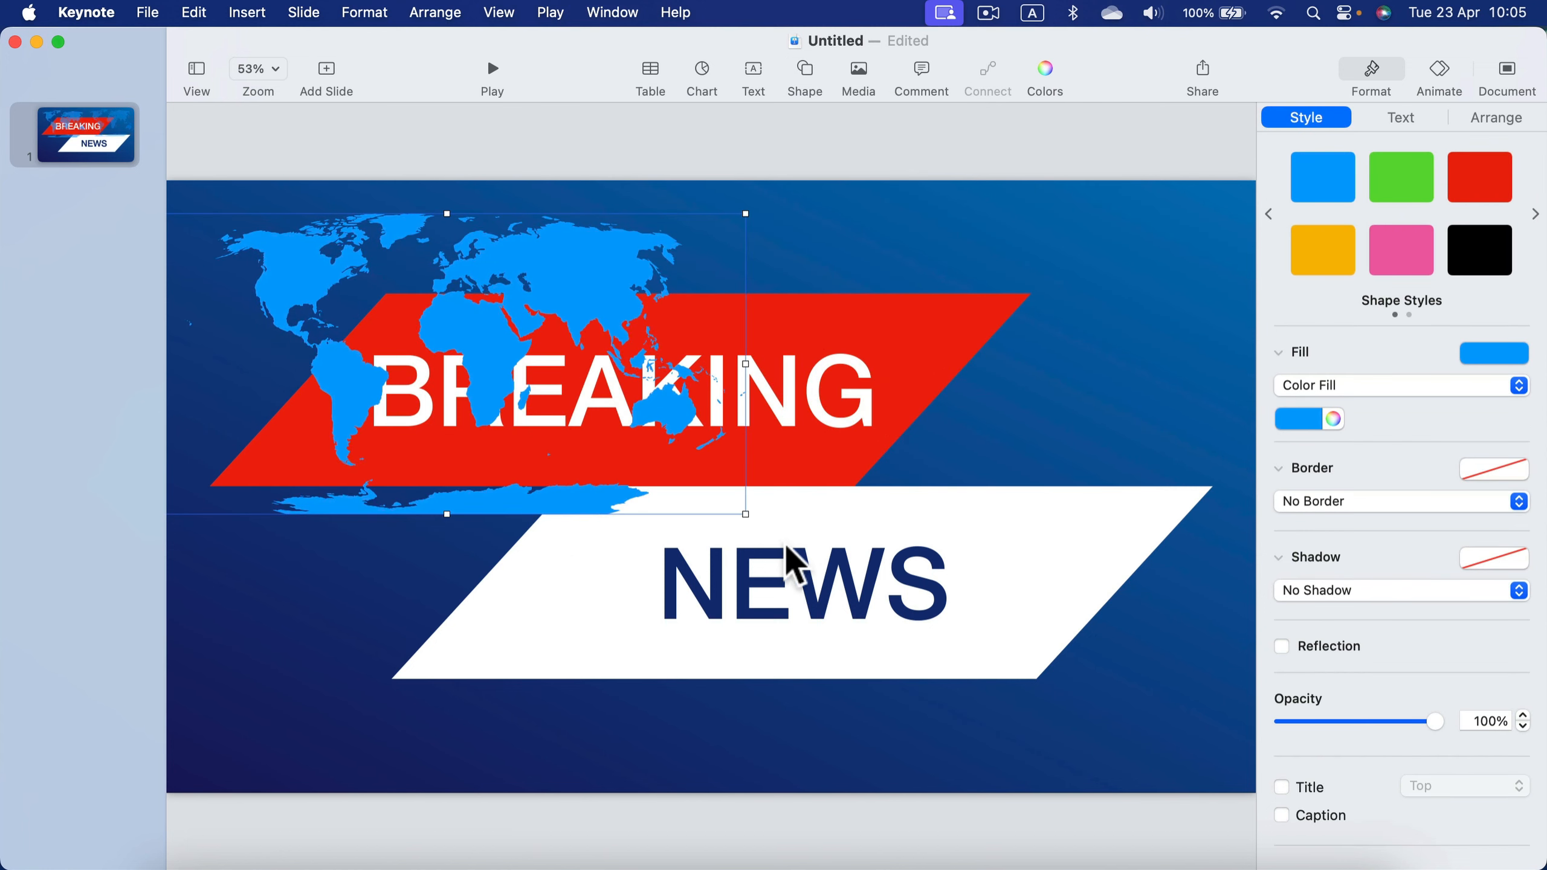
Enlarge the world map to about 2033 × 1026 pt and position it across the whole slide.
{"action": "left_click_drag", "start_coordinate": [752, 539], "coordinate": [1072, 725]}
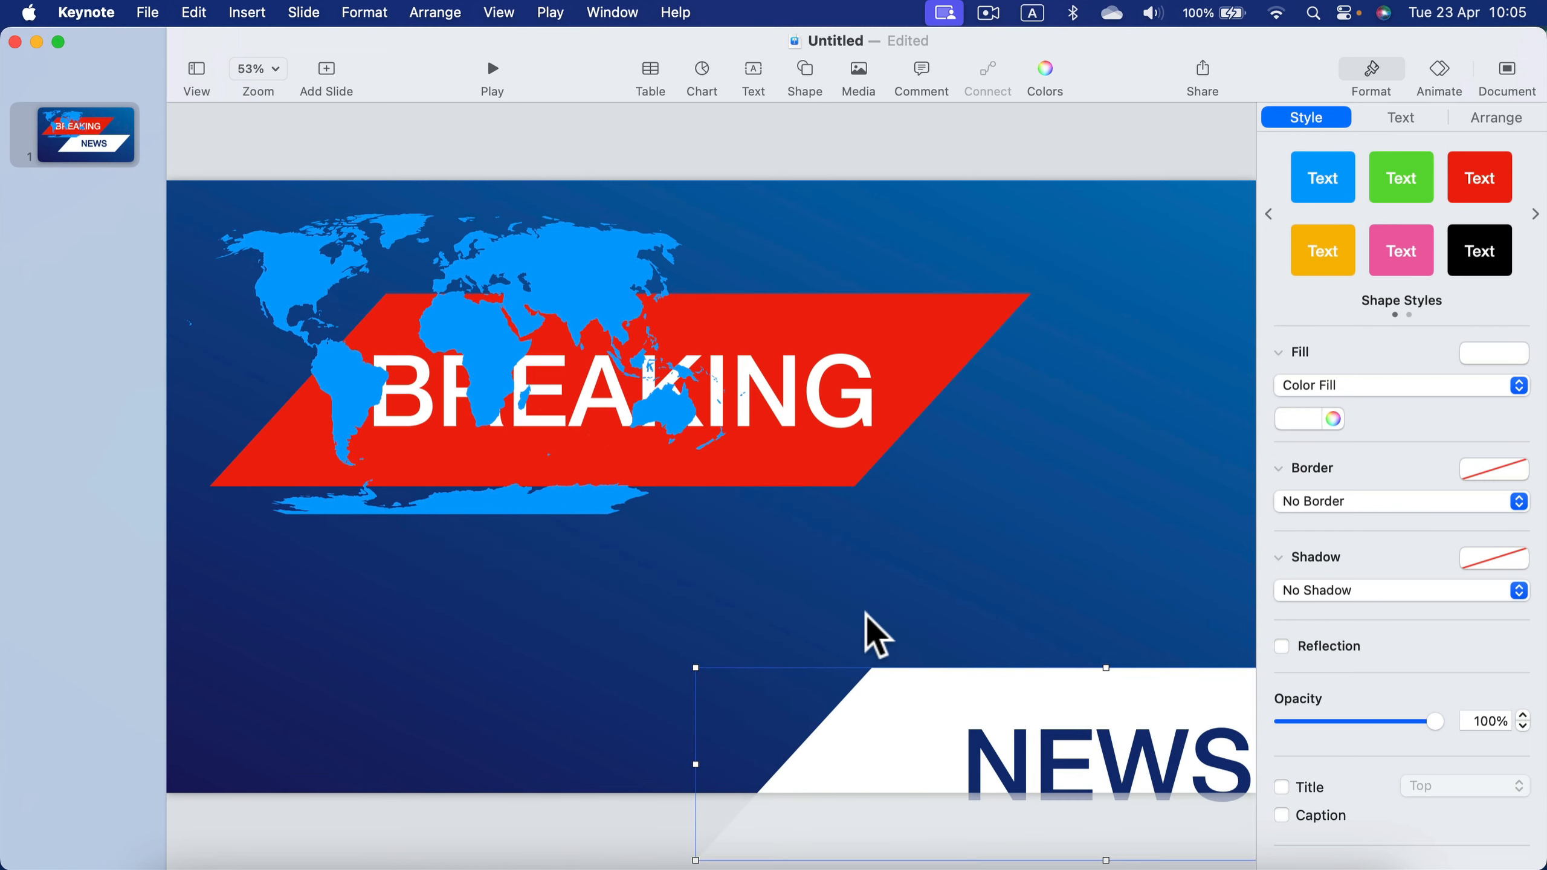
{"action": "key", "text": "super+z"}
{"action": "left_click", "coordinate": [554, 282]}
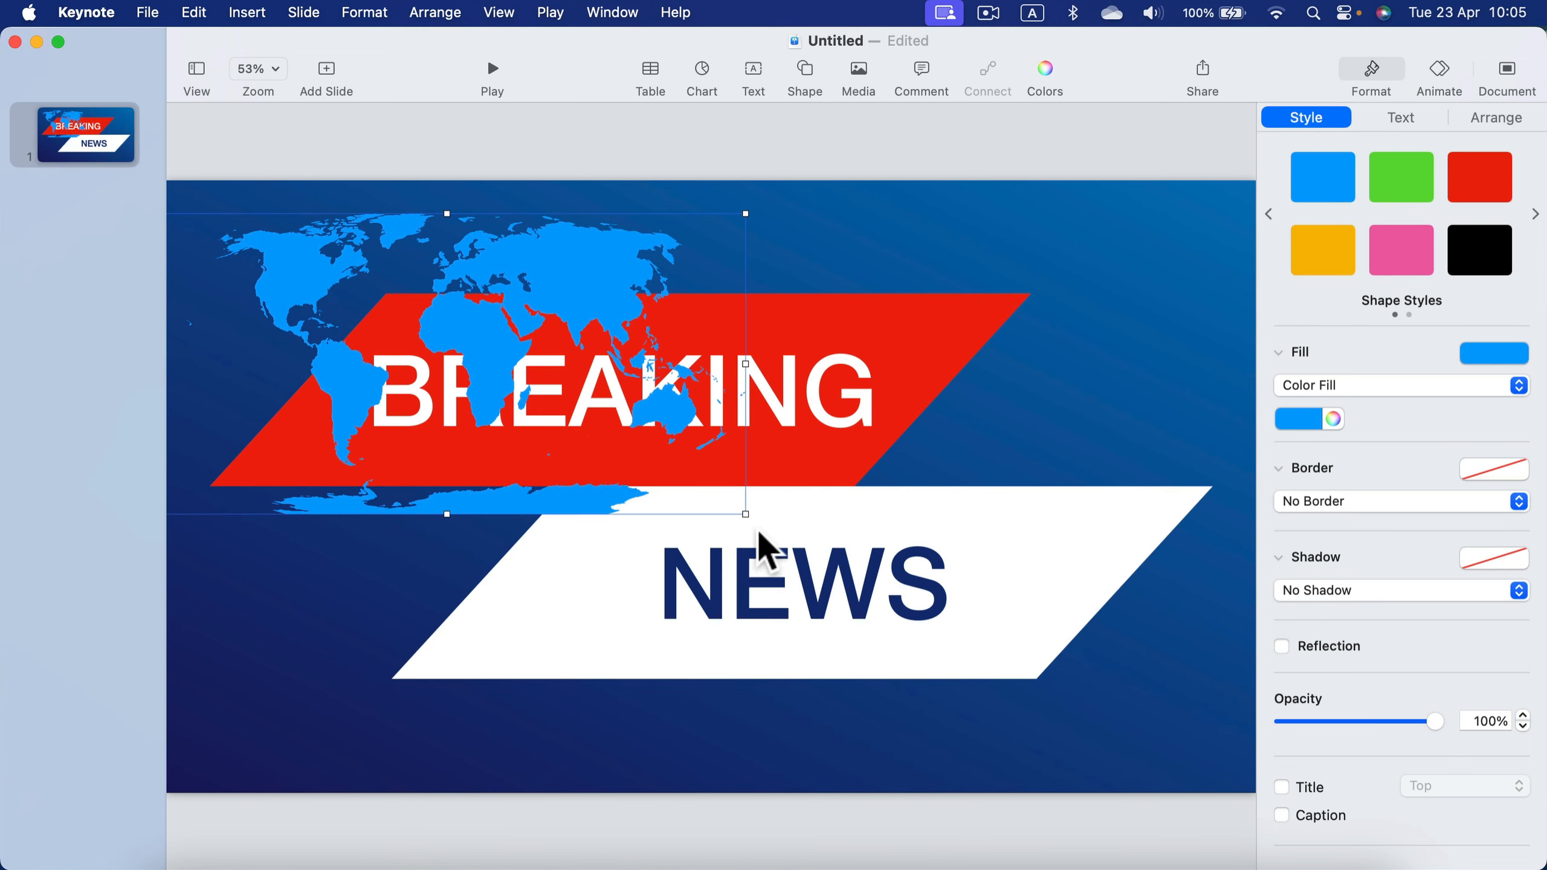
{"action": "left_click_drag", "start_coordinate": [745, 515], "coordinate": [1279, 838]}
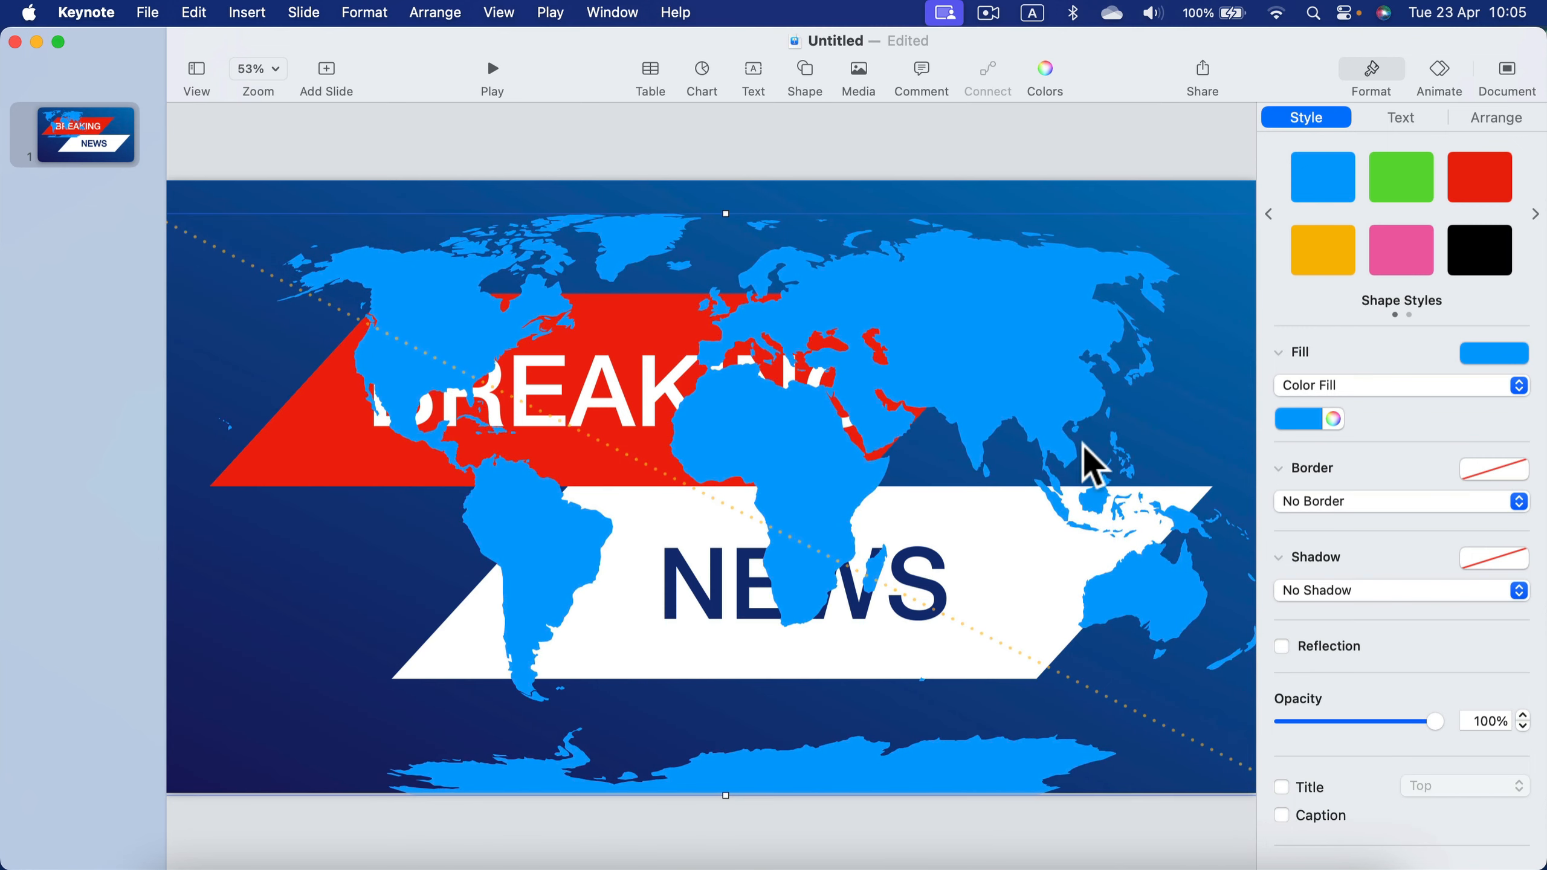
{"action": "mouse_move", "coordinate": [1038, 383]}
{"action": "left_mouse_down"}
{"action": "mouse_move", "coordinate": [978, 365]}
{"action": "mouse_move", "coordinate": [1023, 364]}
{"action": "left_mouse_up"}
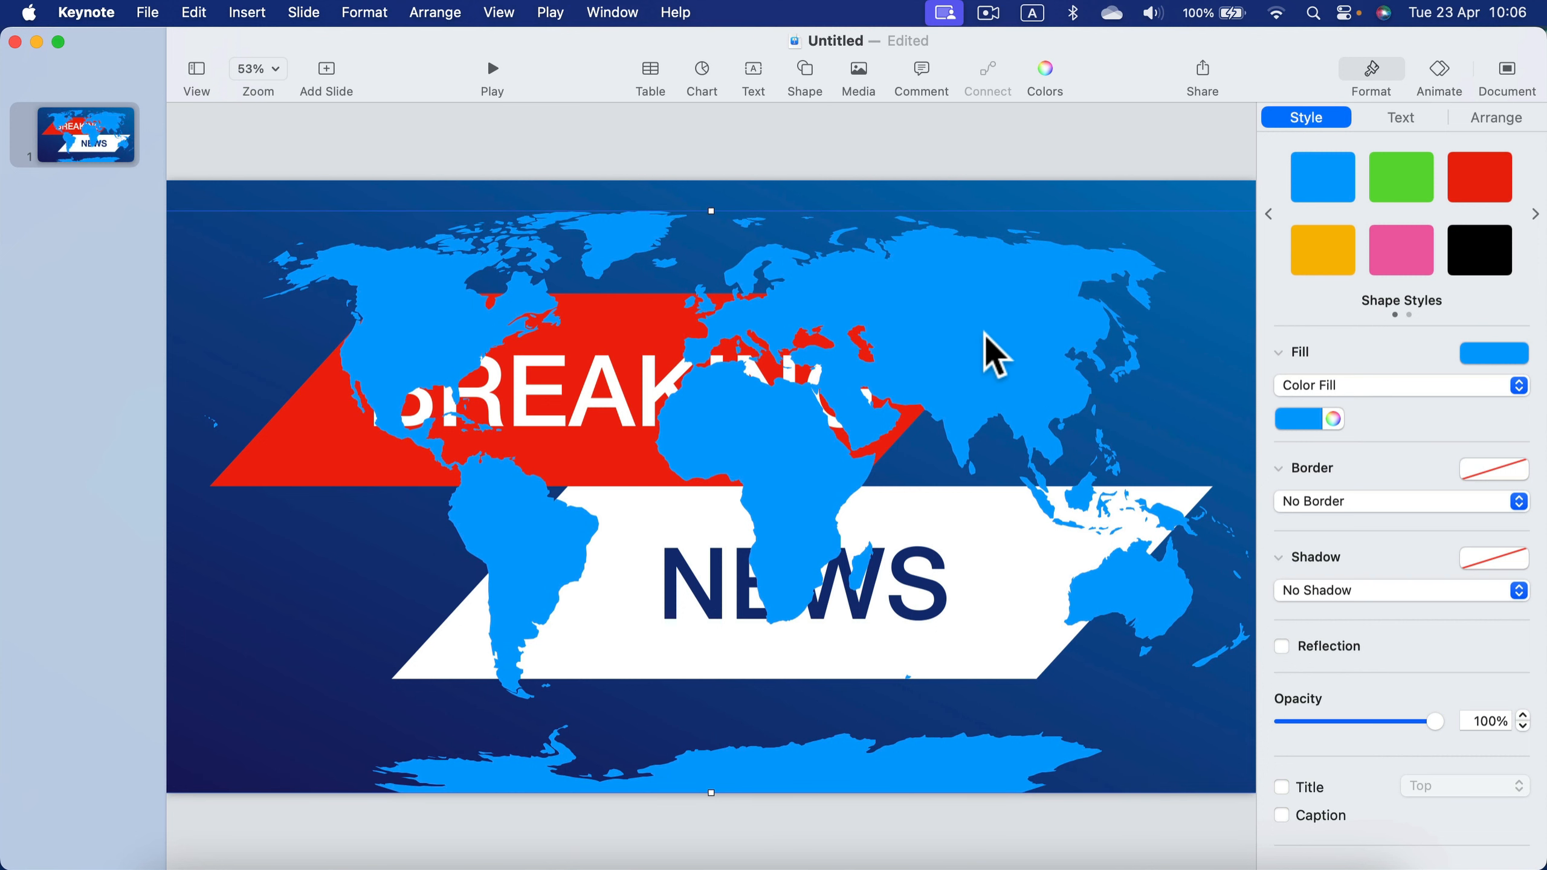
Try darker blue preset swatches as the world map's fill colour.
{"action": "left_click", "coordinate": [1303, 421]}
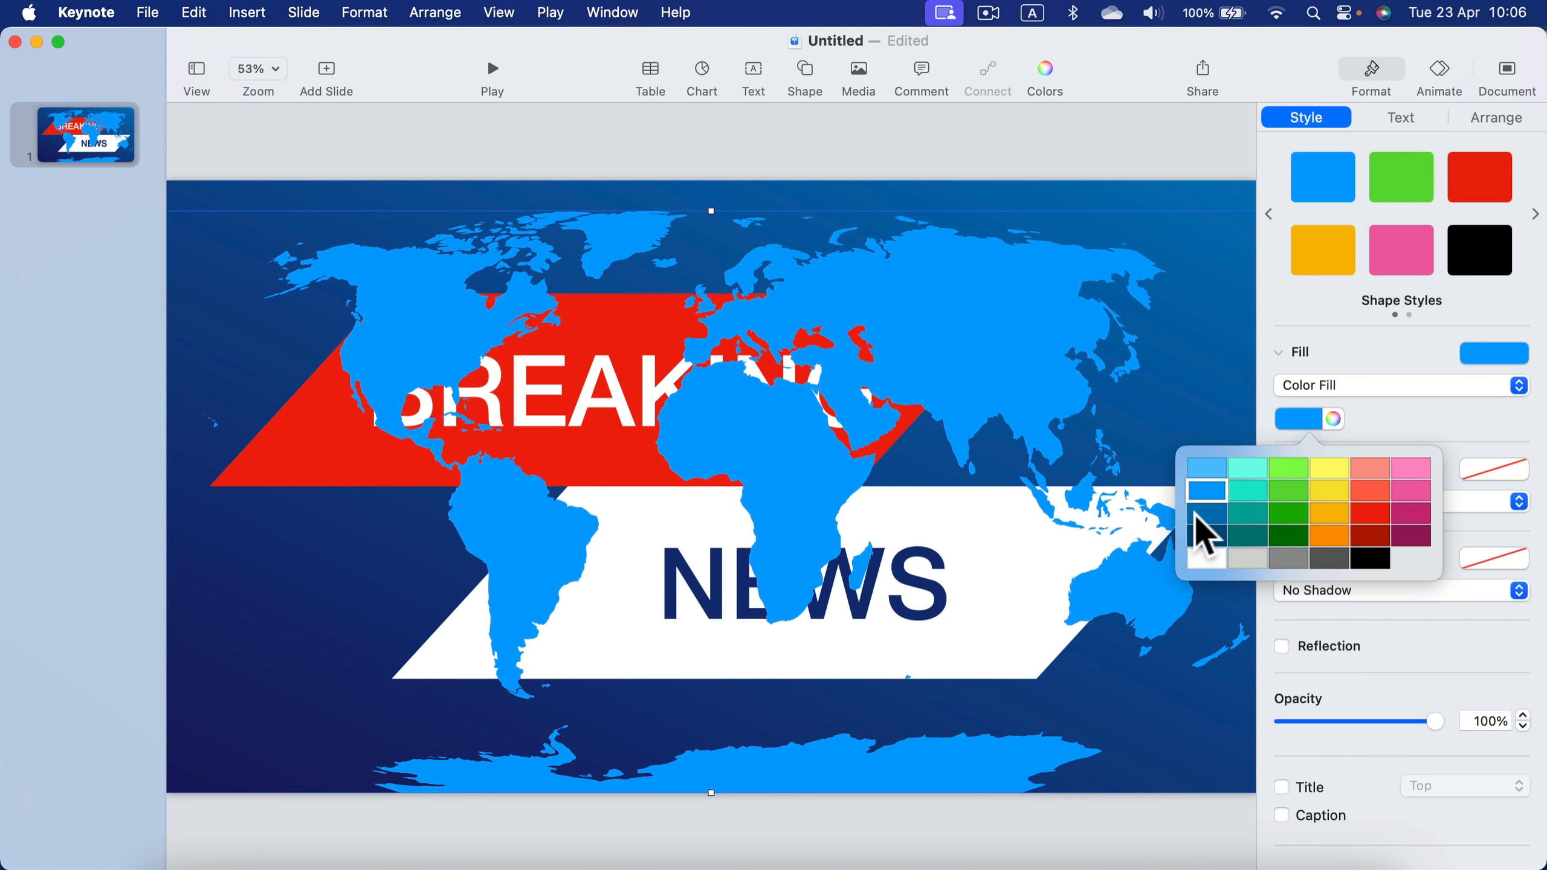
{"action": "left_click", "coordinate": [1206, 513]}
{"action": "left_click", "coordinate": [1304, 419]}
{"action": "left_click", "coordinate": [1223, 537]}
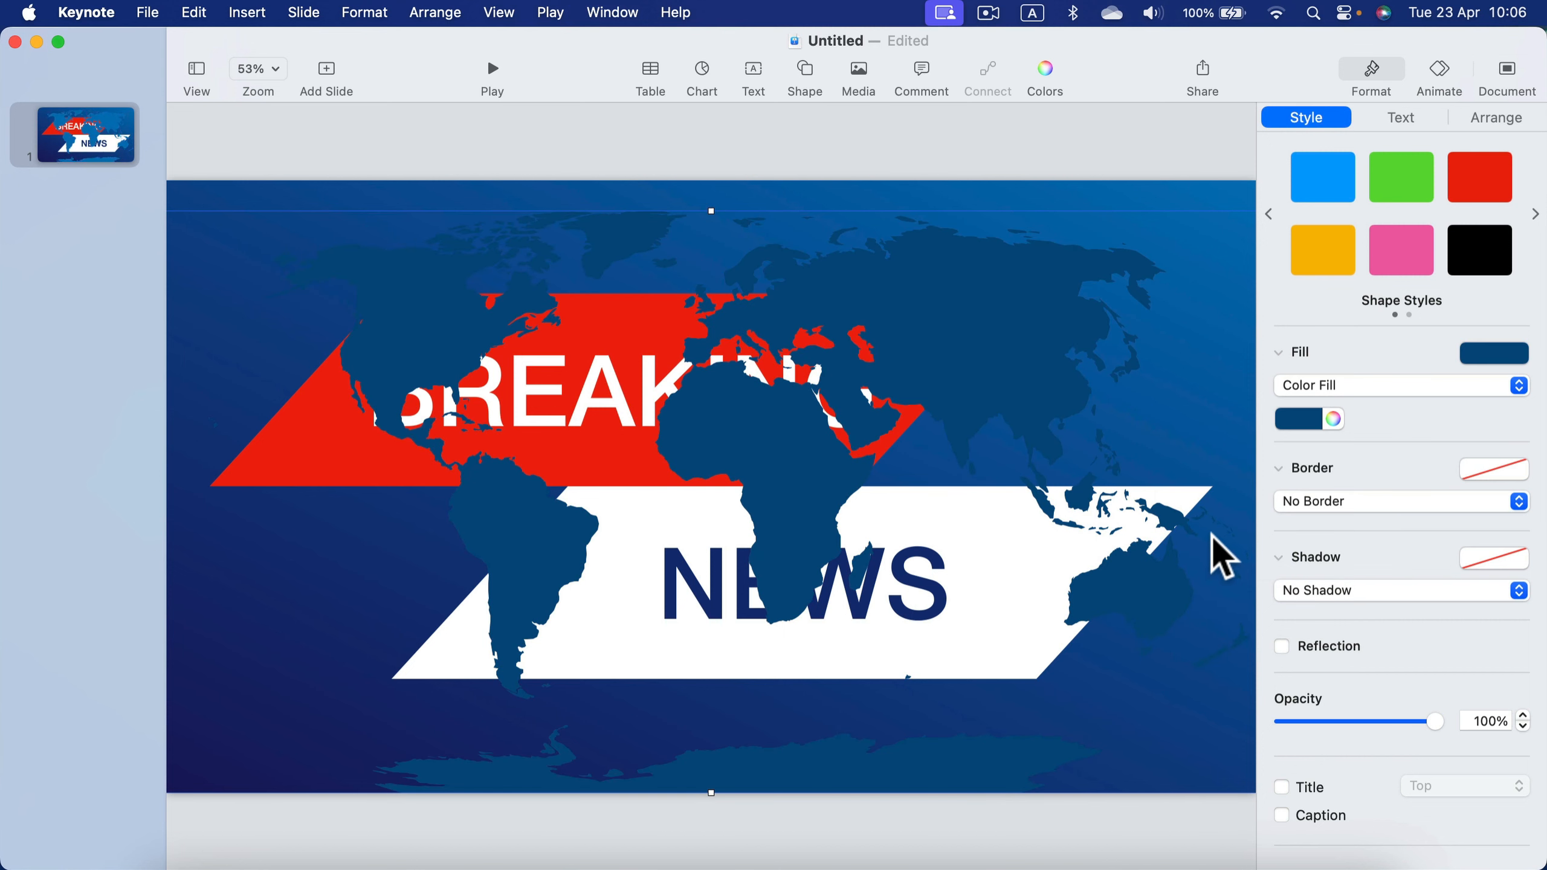
Fill the world map with a blue sampled from the slide background and darken it to deep navy.
{"action": "left_click", "coordinate": [1332, 419]}
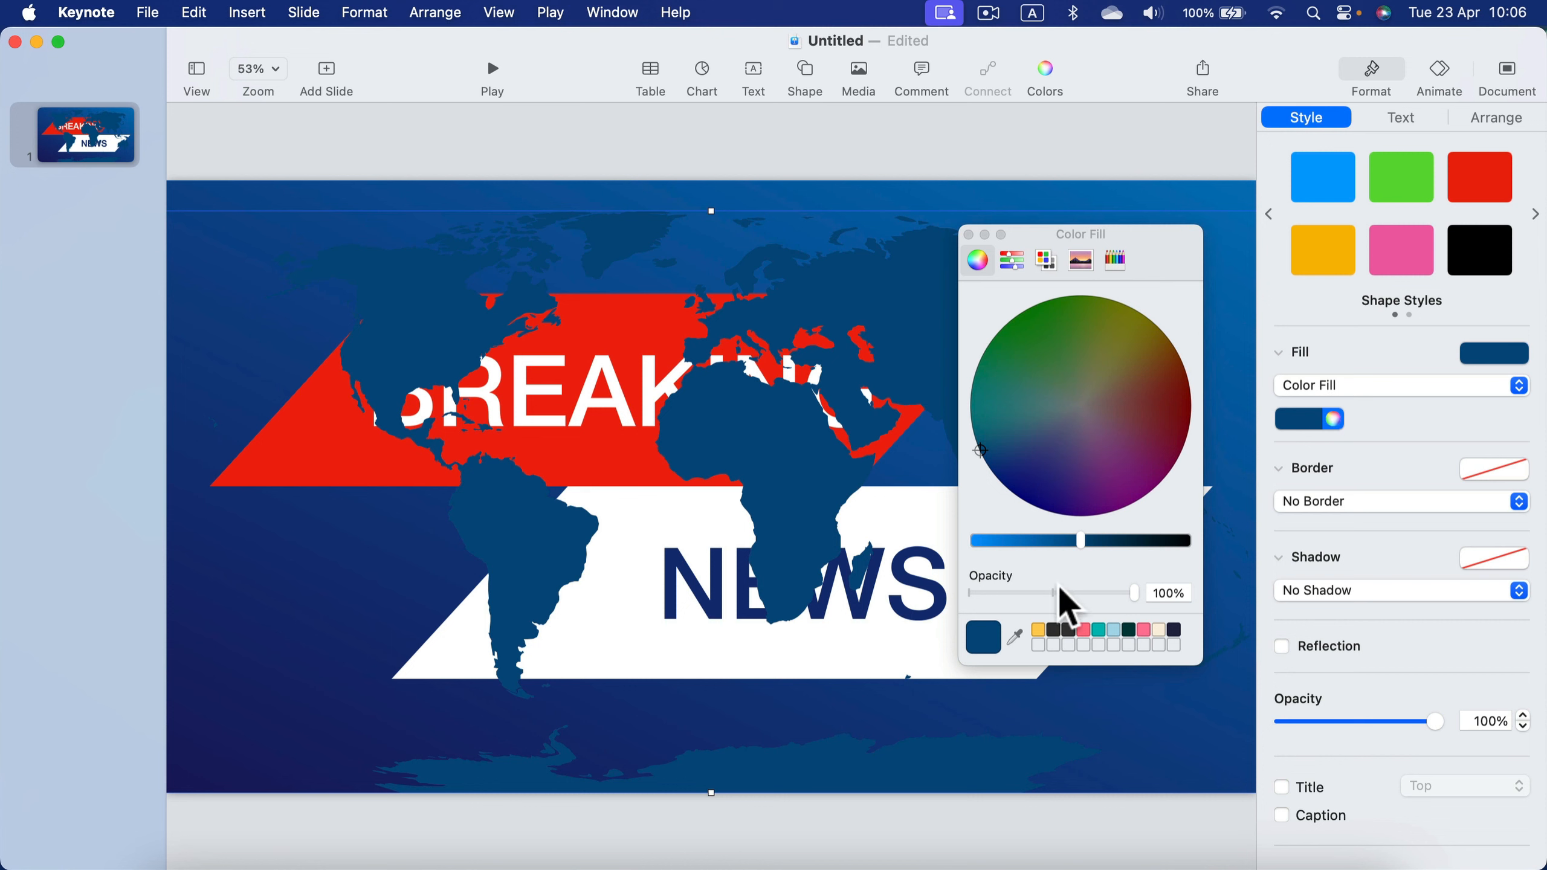
{"action": "left_click", "coordinate": [1014, 637]}
{"action": "left_click", "coordinate": [1162, 766]}
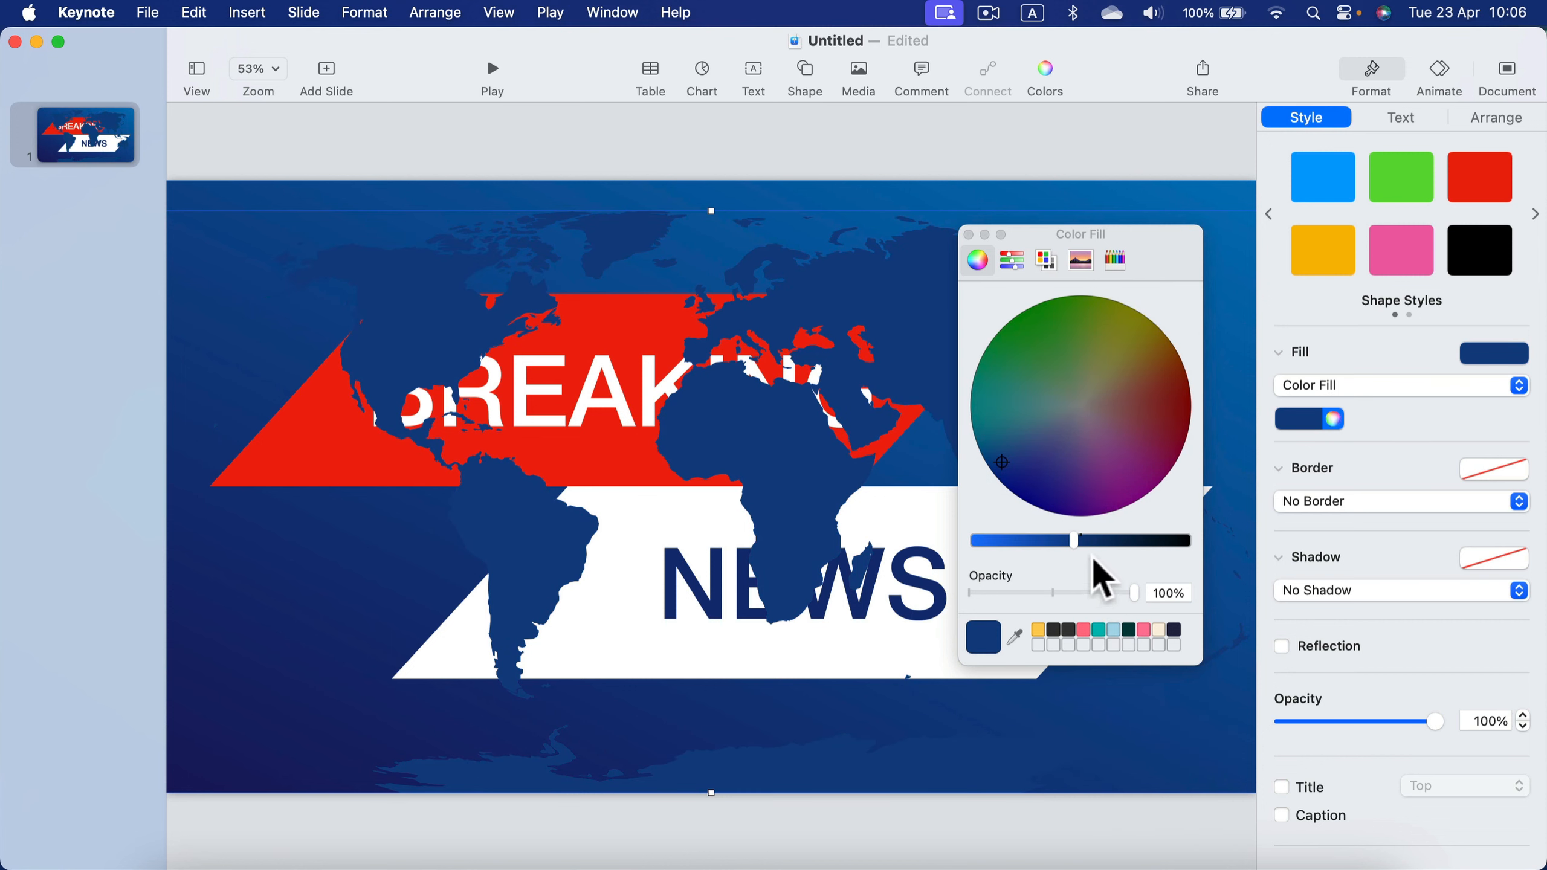
{"action": "left_click_drag", "start_coordinate": [1081, 540], "coordinate": [1124, 540]}
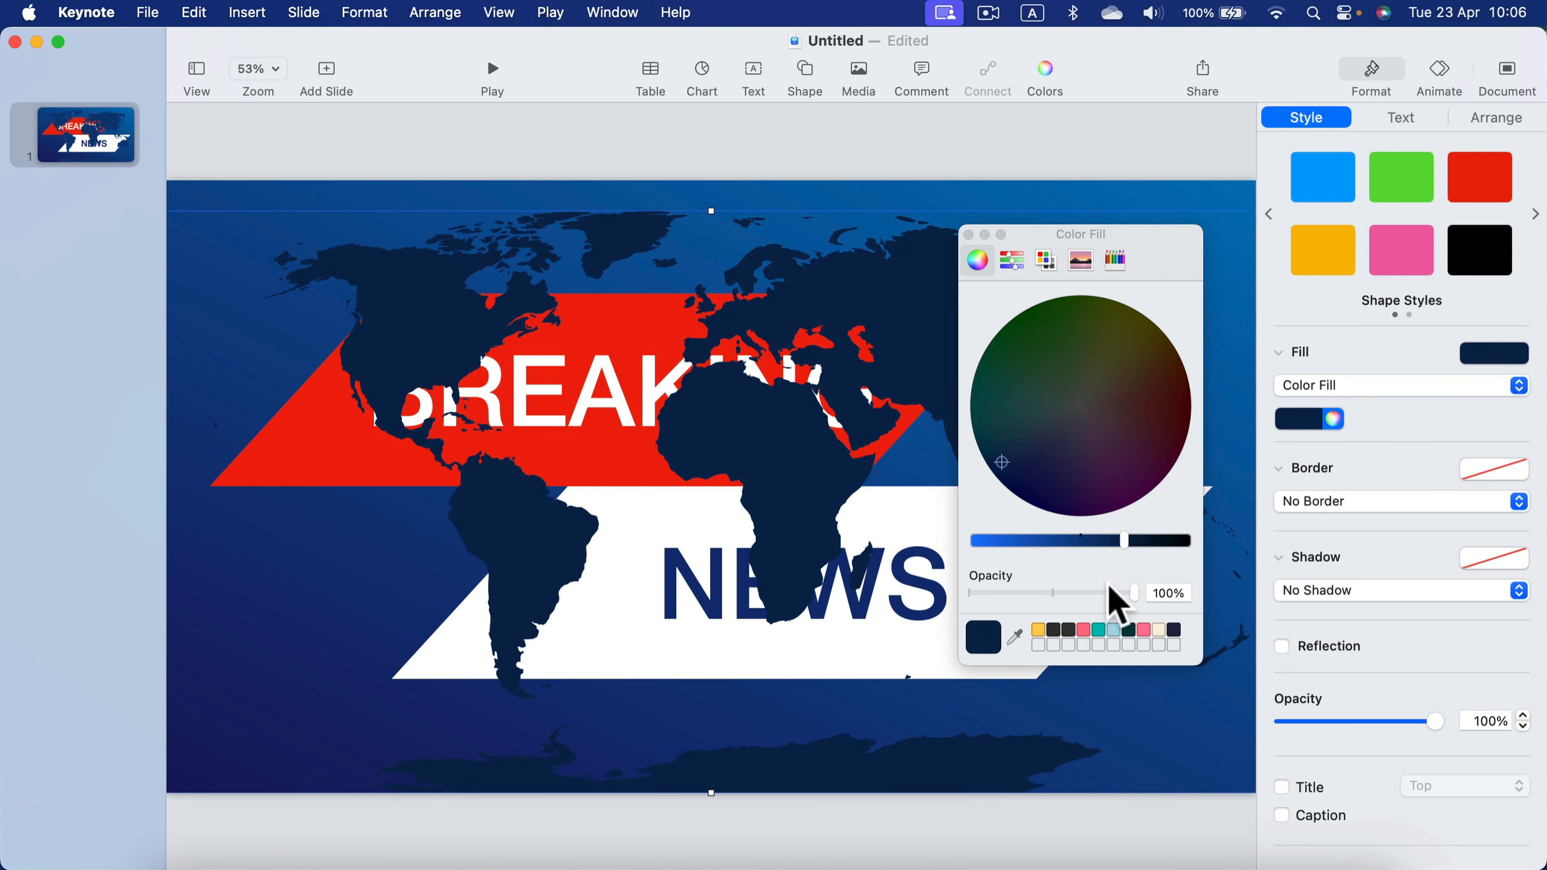
{"action": "left_click", "coordinate": [969, 234]}
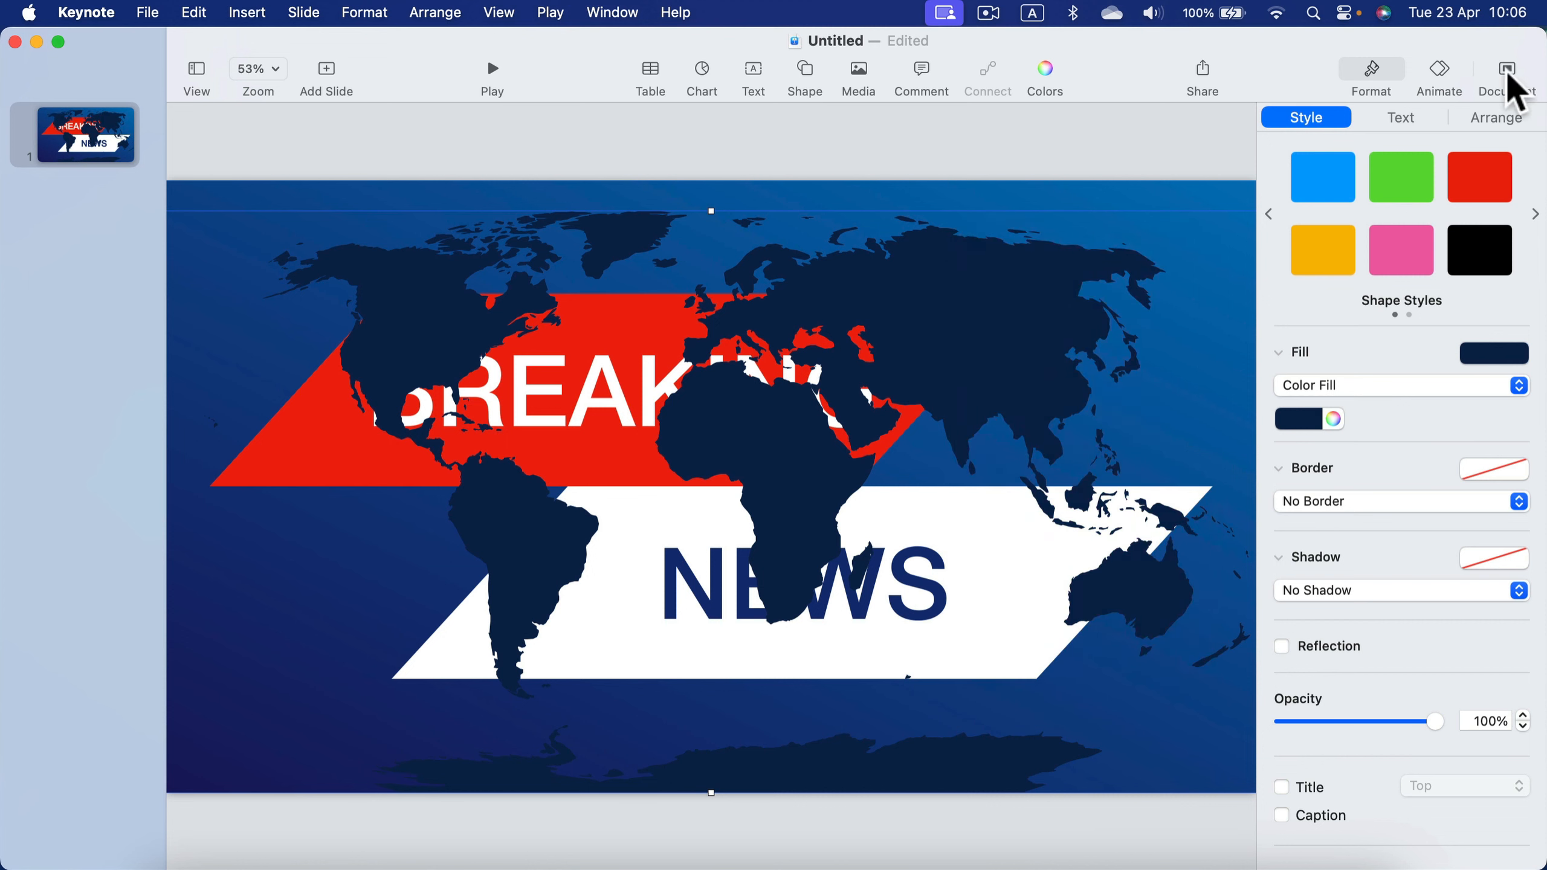
Send the world map to the back, behind both banners, and deselect it.
{"action": "left_click", "coordinate": [1511, 118]}
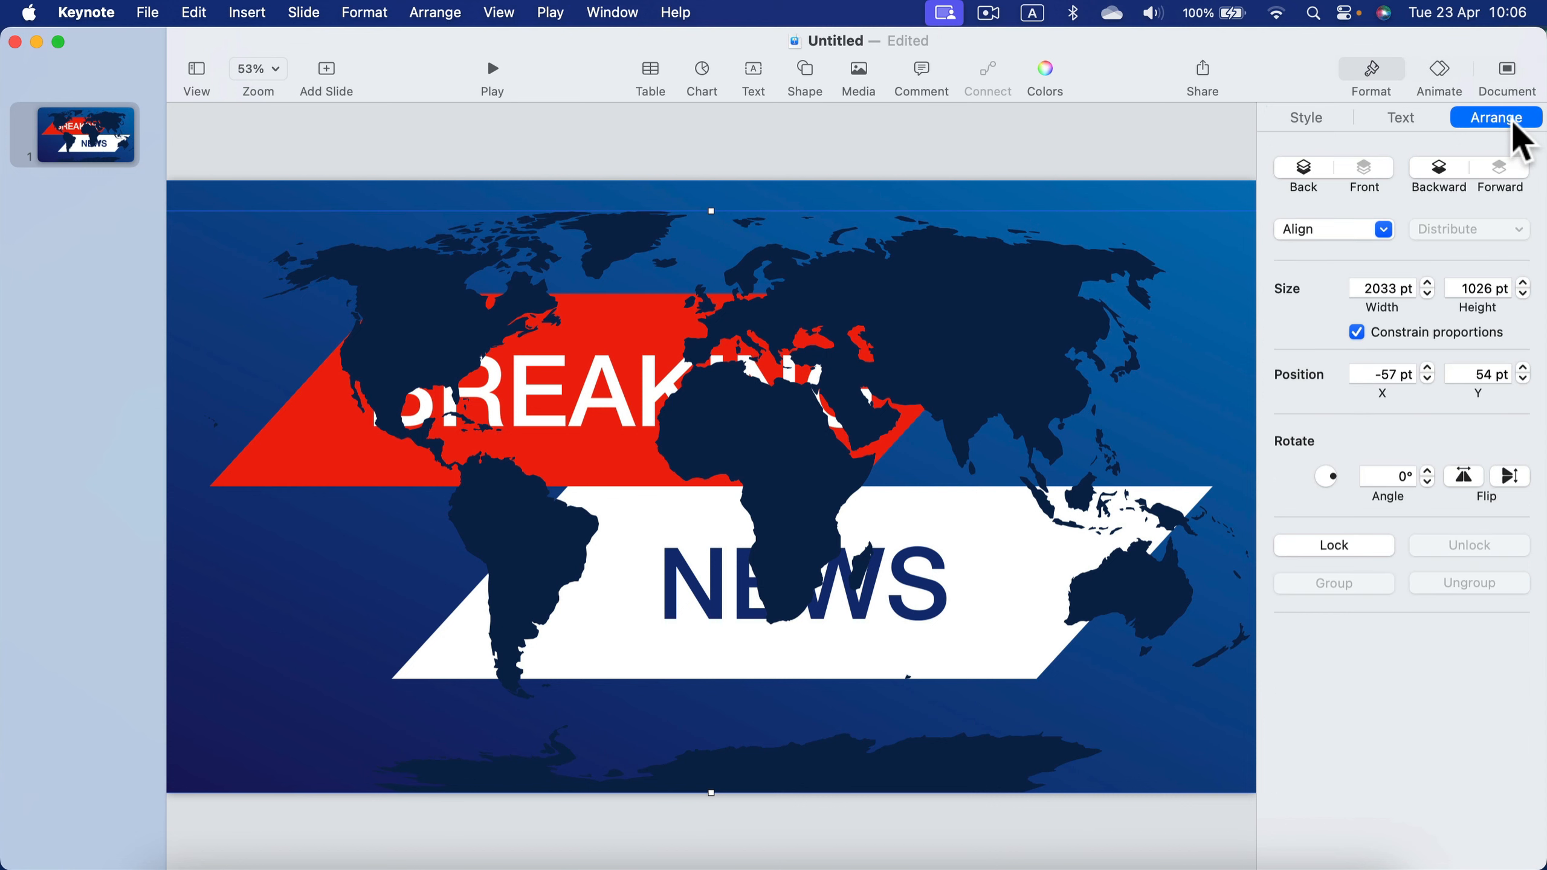
{"action": "left_click", "coordinate": [1300, 169]}
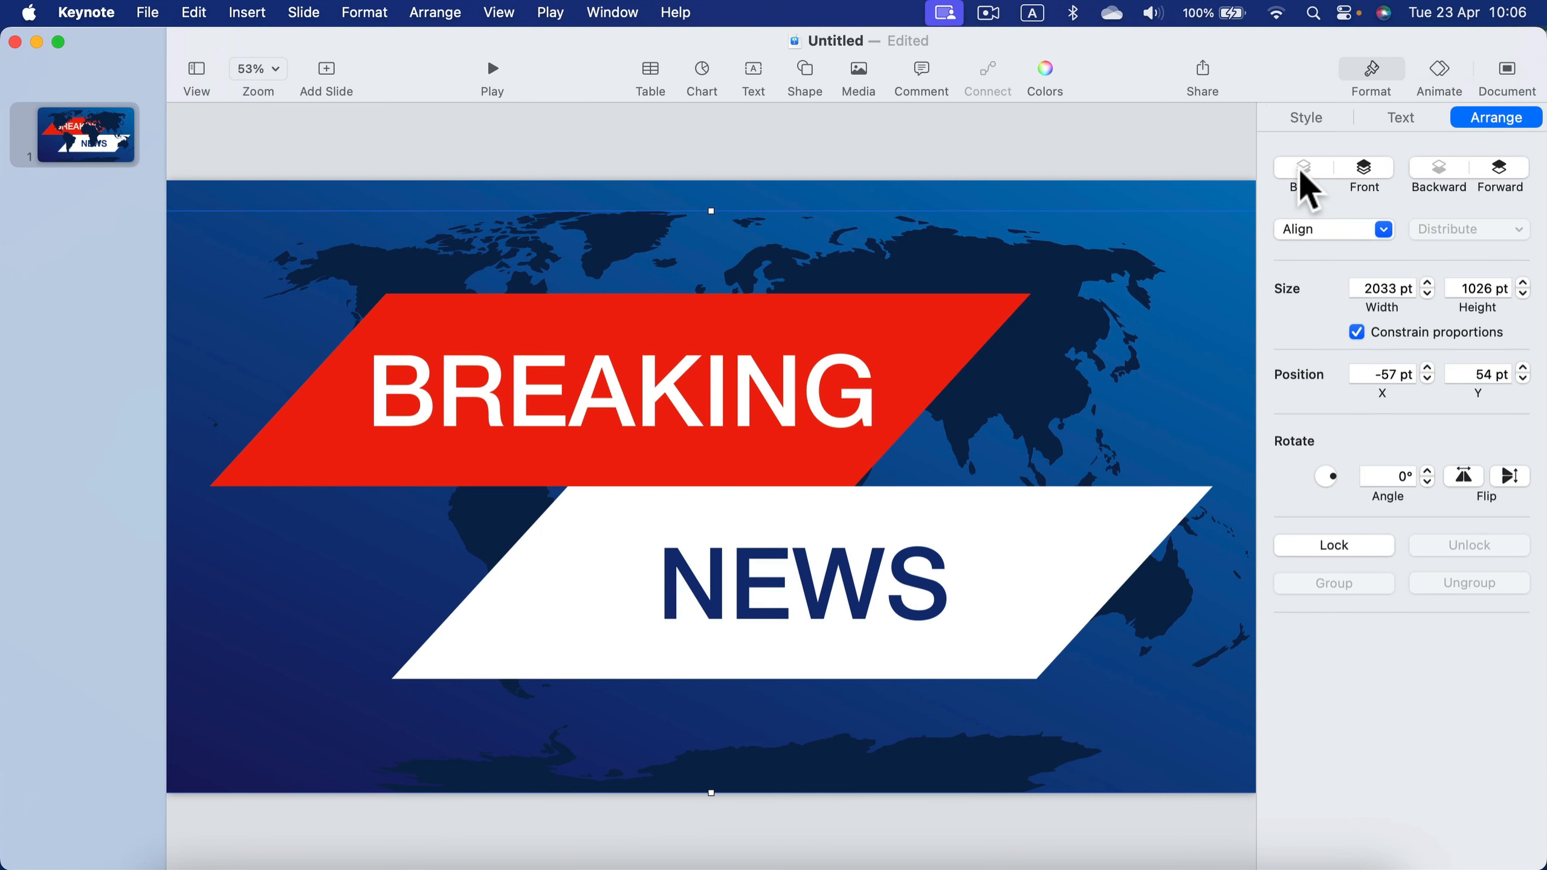
{"action": "left_click", "coordinate": [1120, 154]}
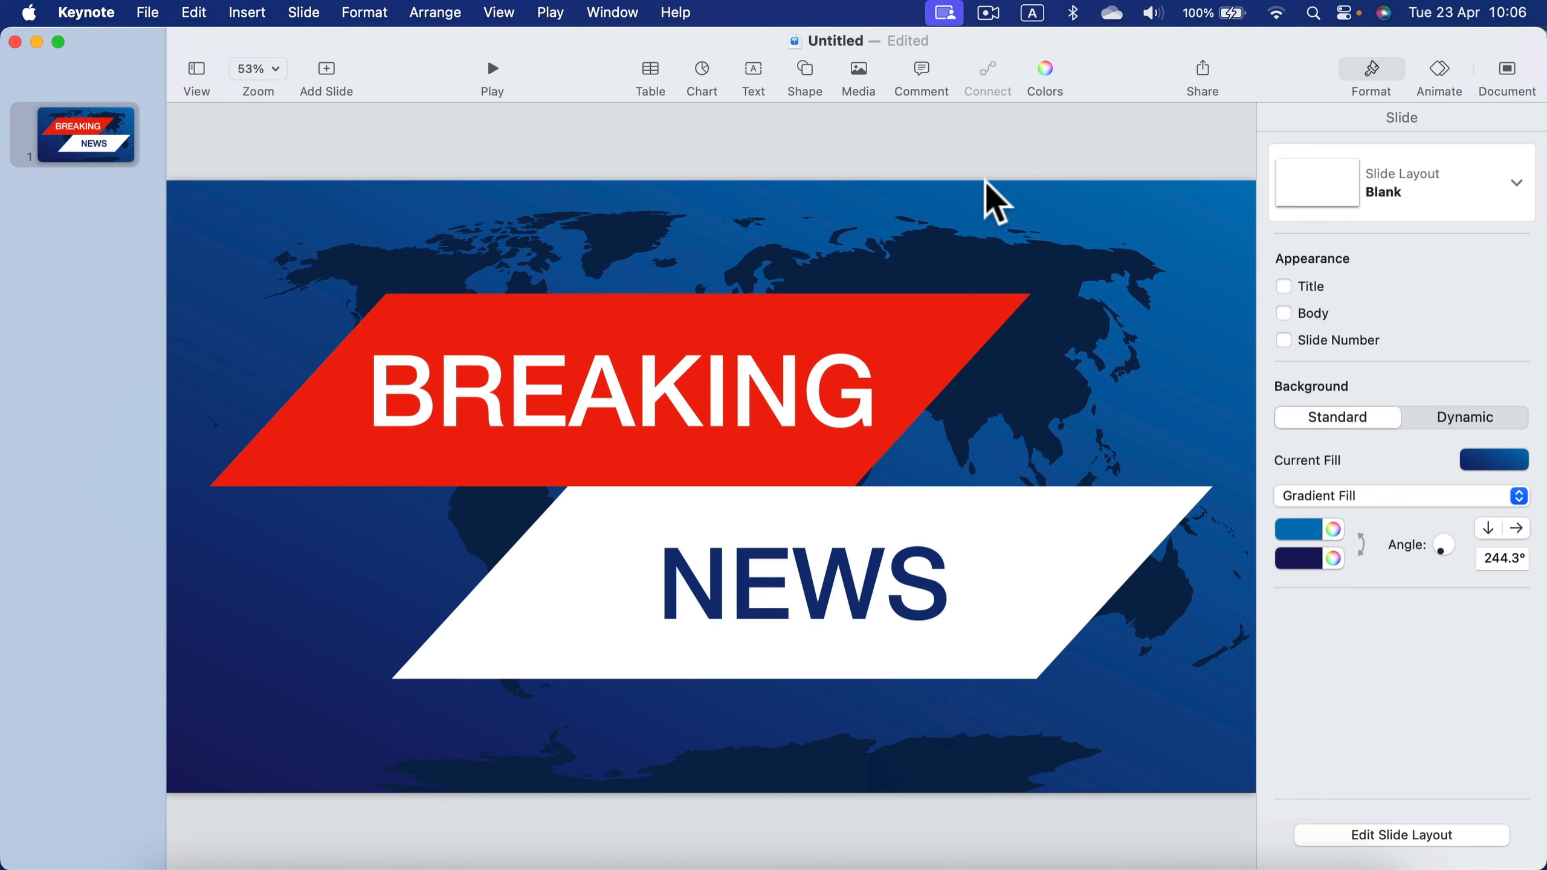
Preview the Fly In and Move In effects on the BREAKING banner and apply Move In as its build-in.
{"action": "left_click", "coordinate": [936, 319]}
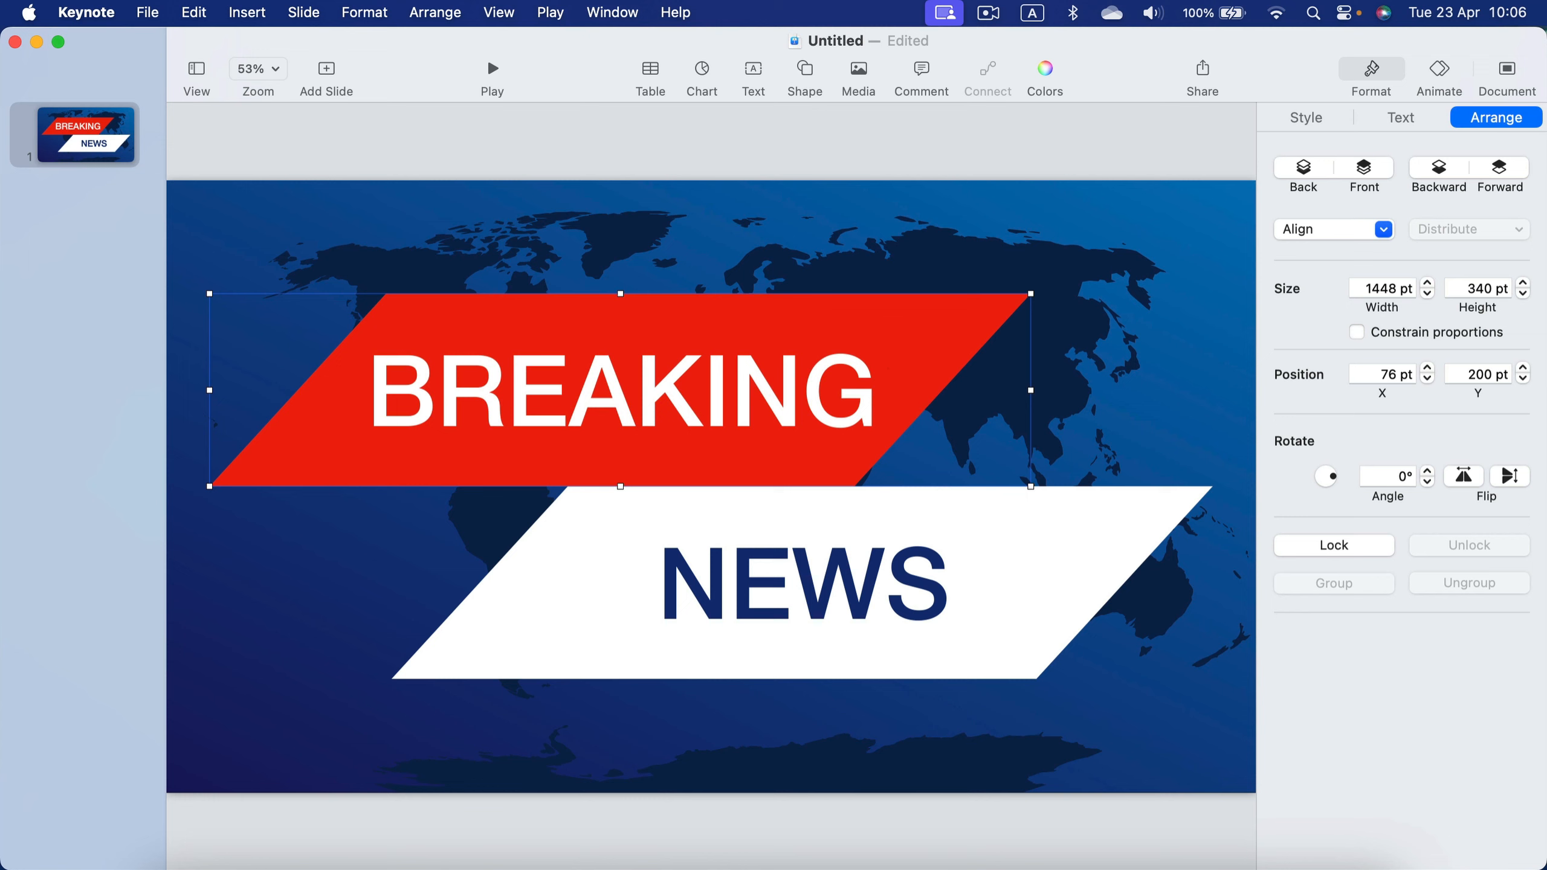
{"action": "left_click", "coordinate": [1439, 68]}
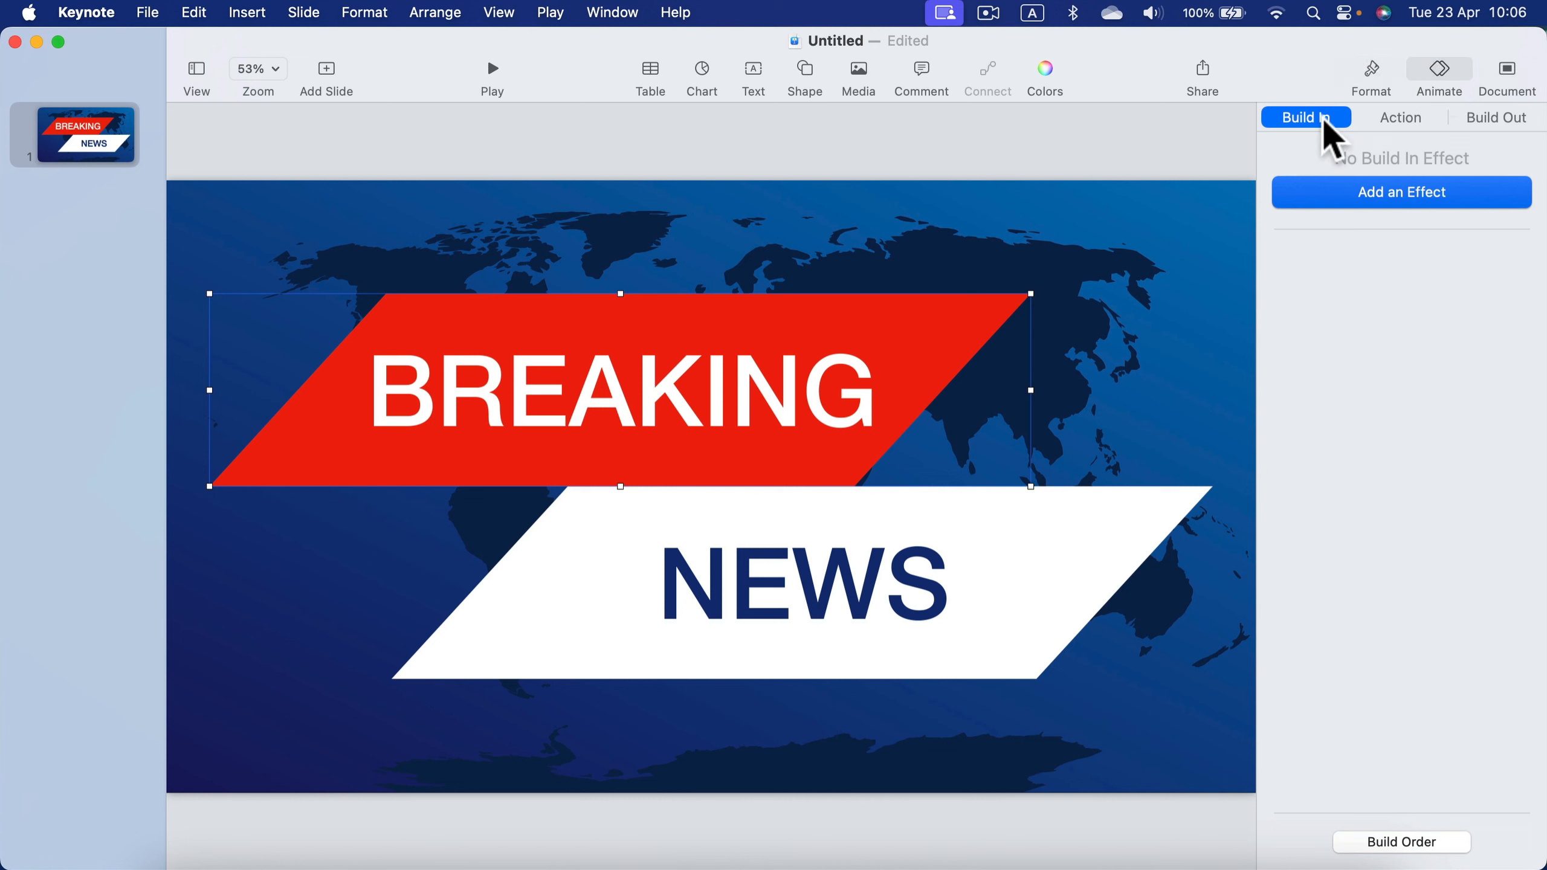
{"action": "left_click", "coordinate": [1342, 201]}
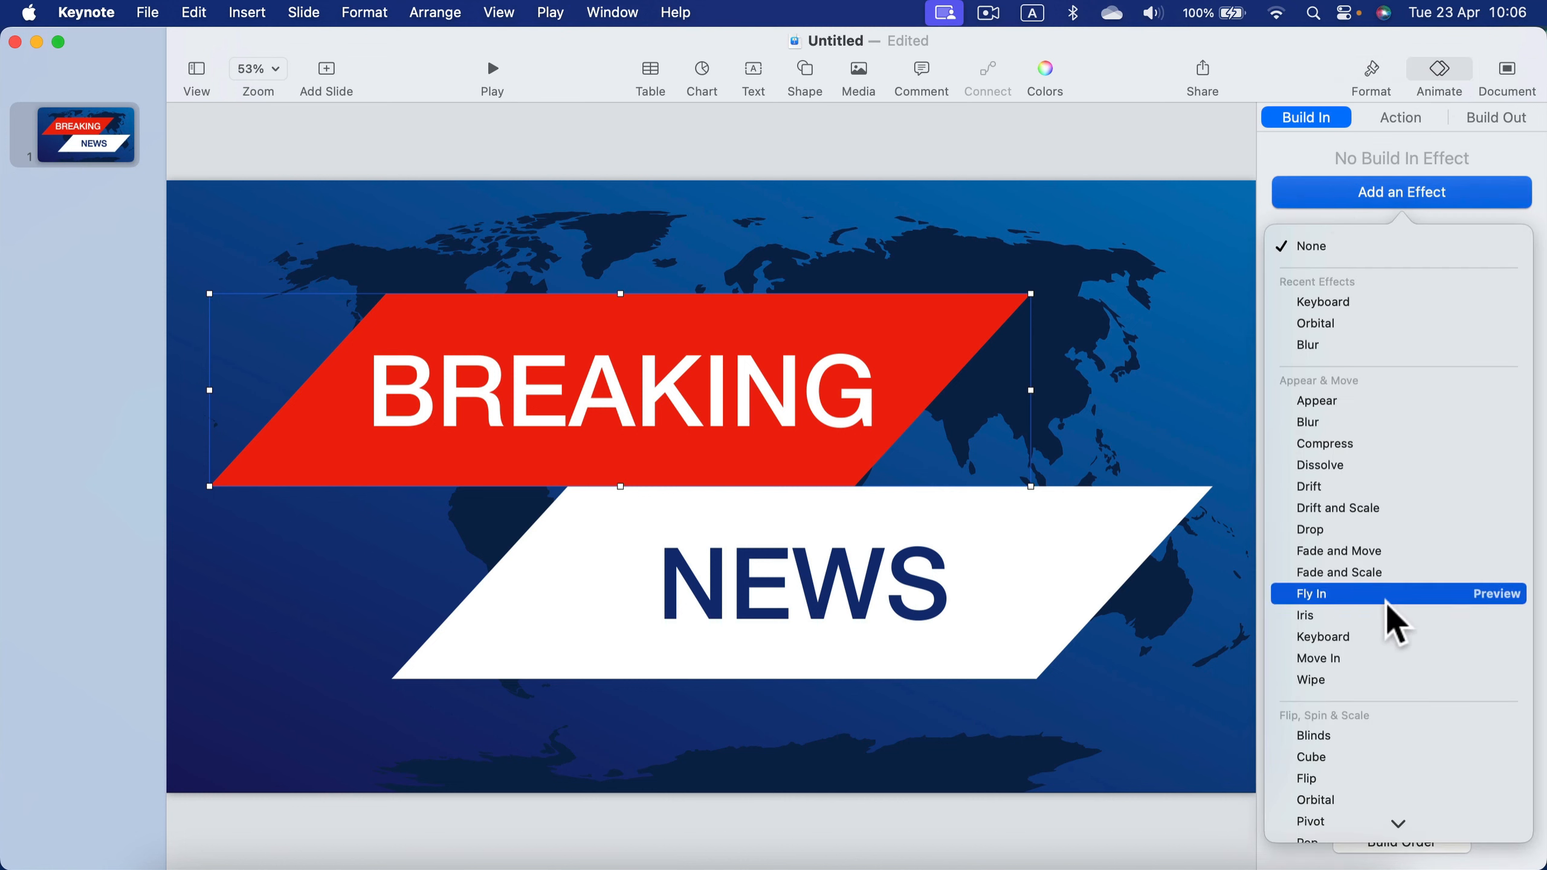
{"action": "left_click", "coordinate": [1509, 597]}
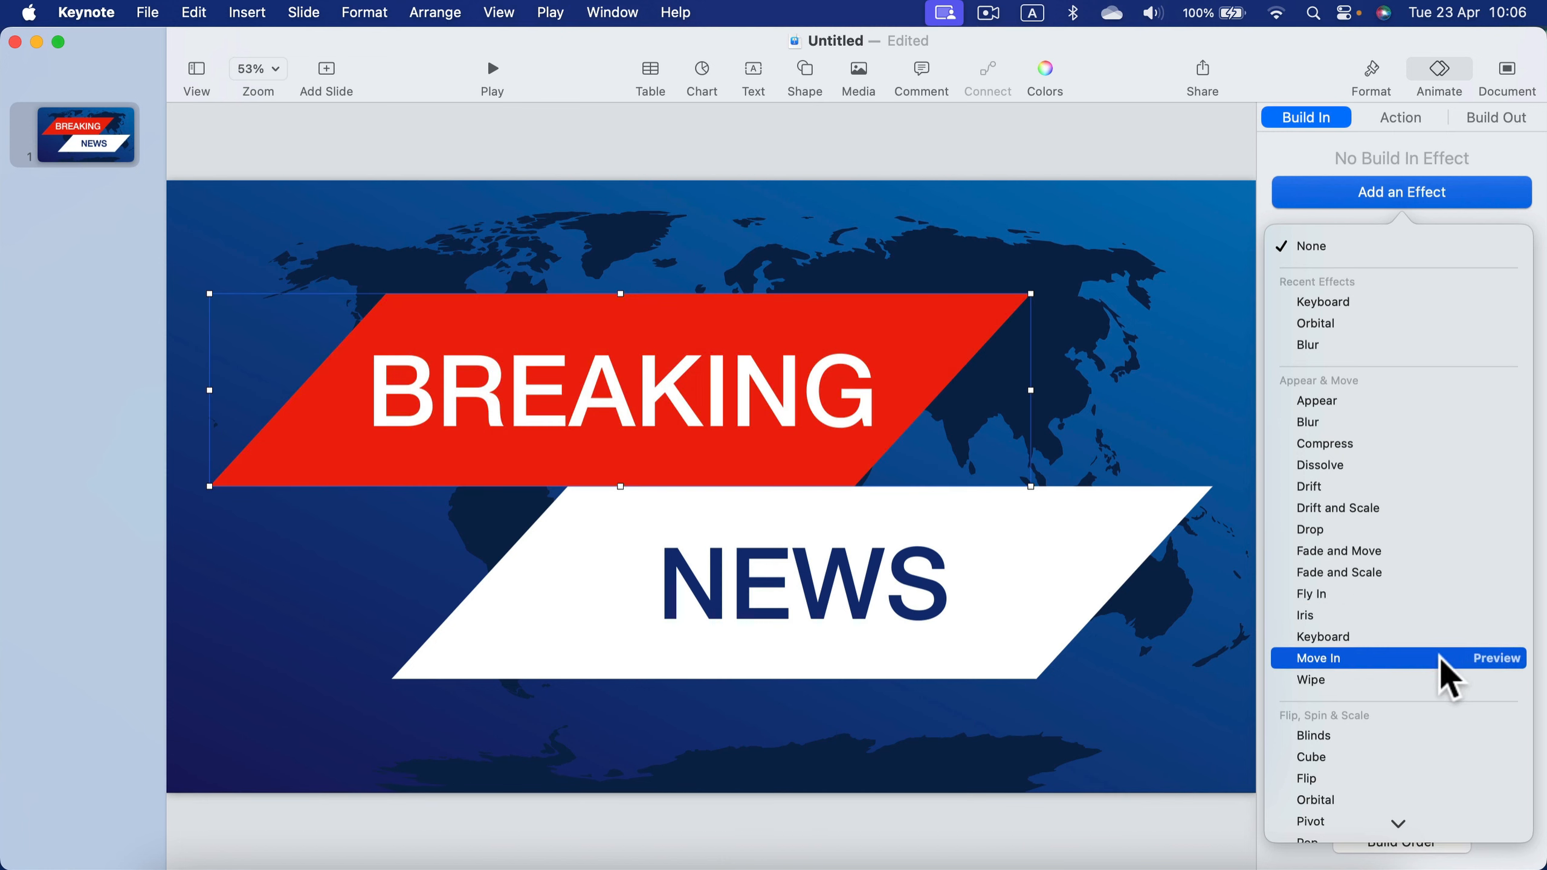
{"action": "left_click", "coordinate": [1500, 657]}
{"action": "left_click", "coordinate": [1387, 658]}
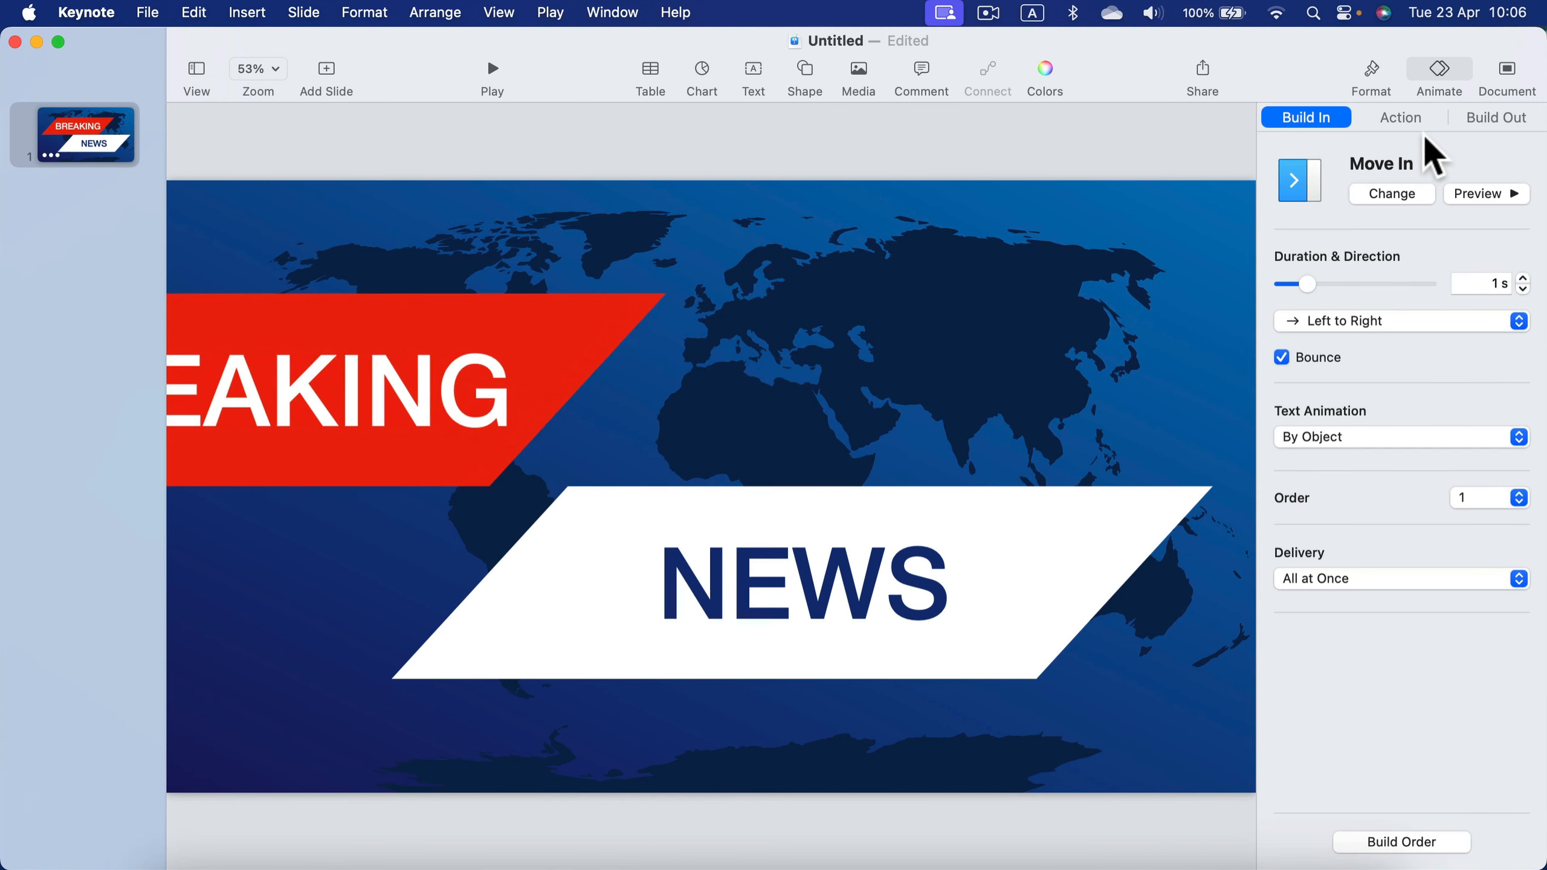
Set the BREAKING banner's Move In duration to 1.5 s and check its delivery and text animation options.
{"action": "left_click", "coordinate": [1524, 278]}
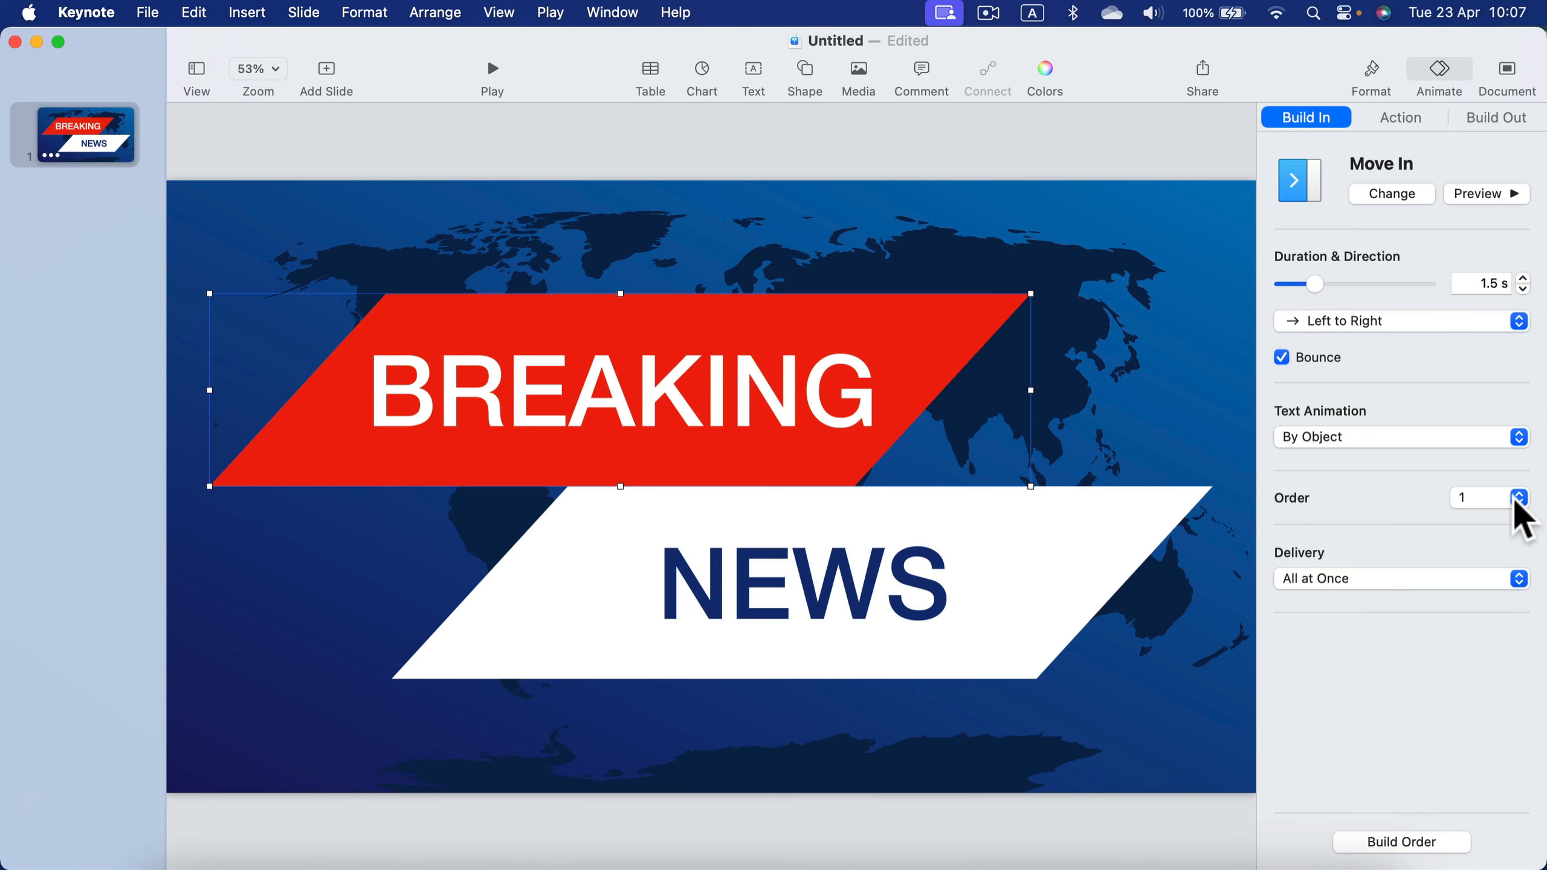
{"action": "left_click", "coordinate": [1357, 578]}
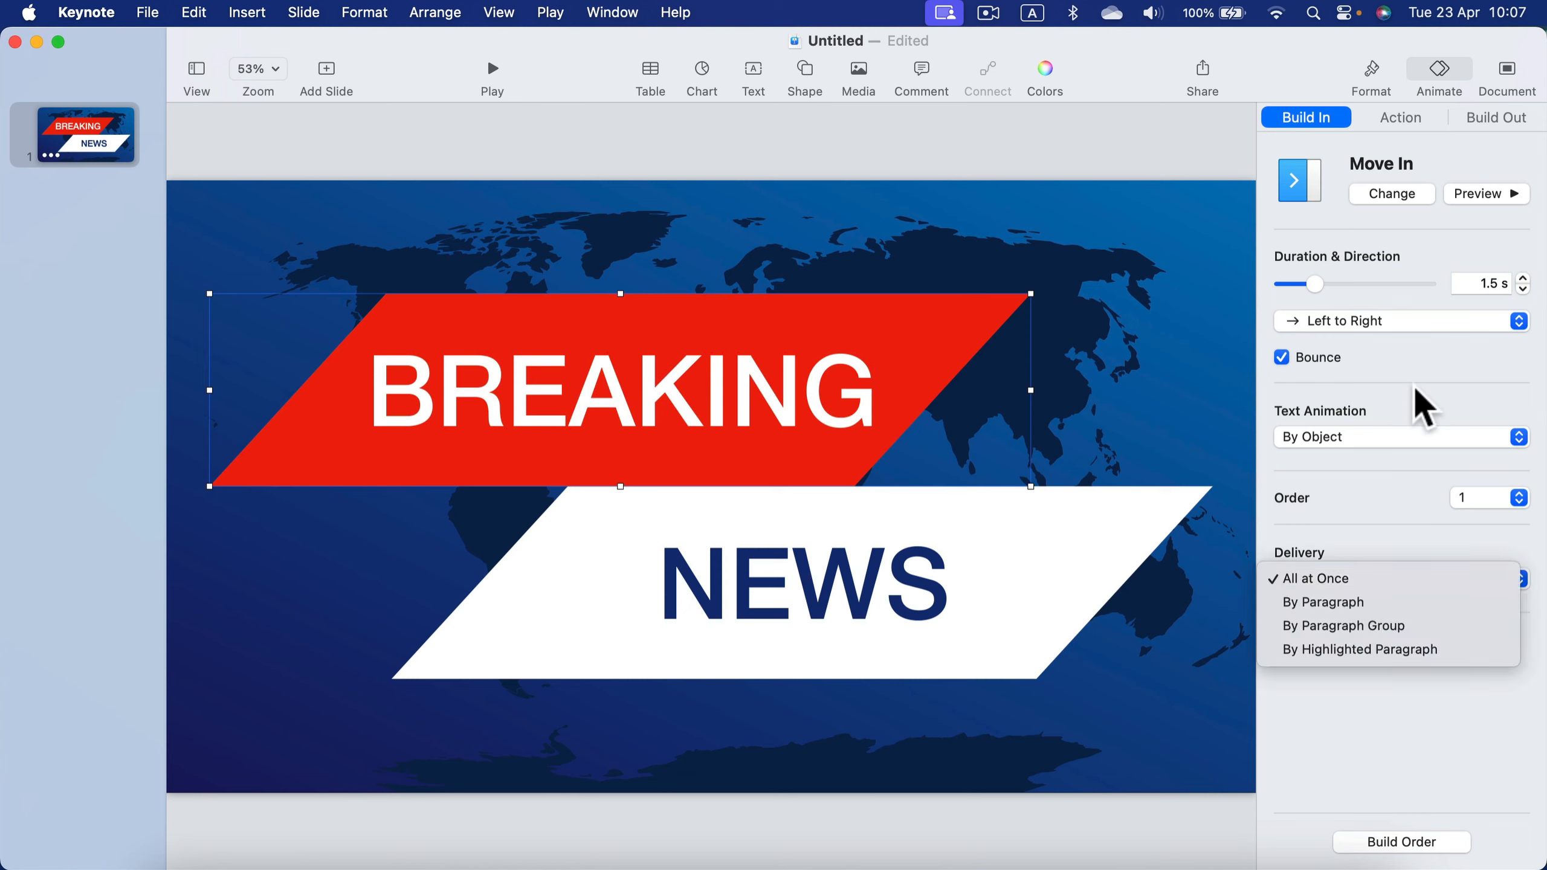
{"action": "left_click", "coordinate": [1399, 437]}
{"action": "left_click", "coordinate": [1399, 437]}
{"action": "left_click", "coordinate": [1450, 370]}
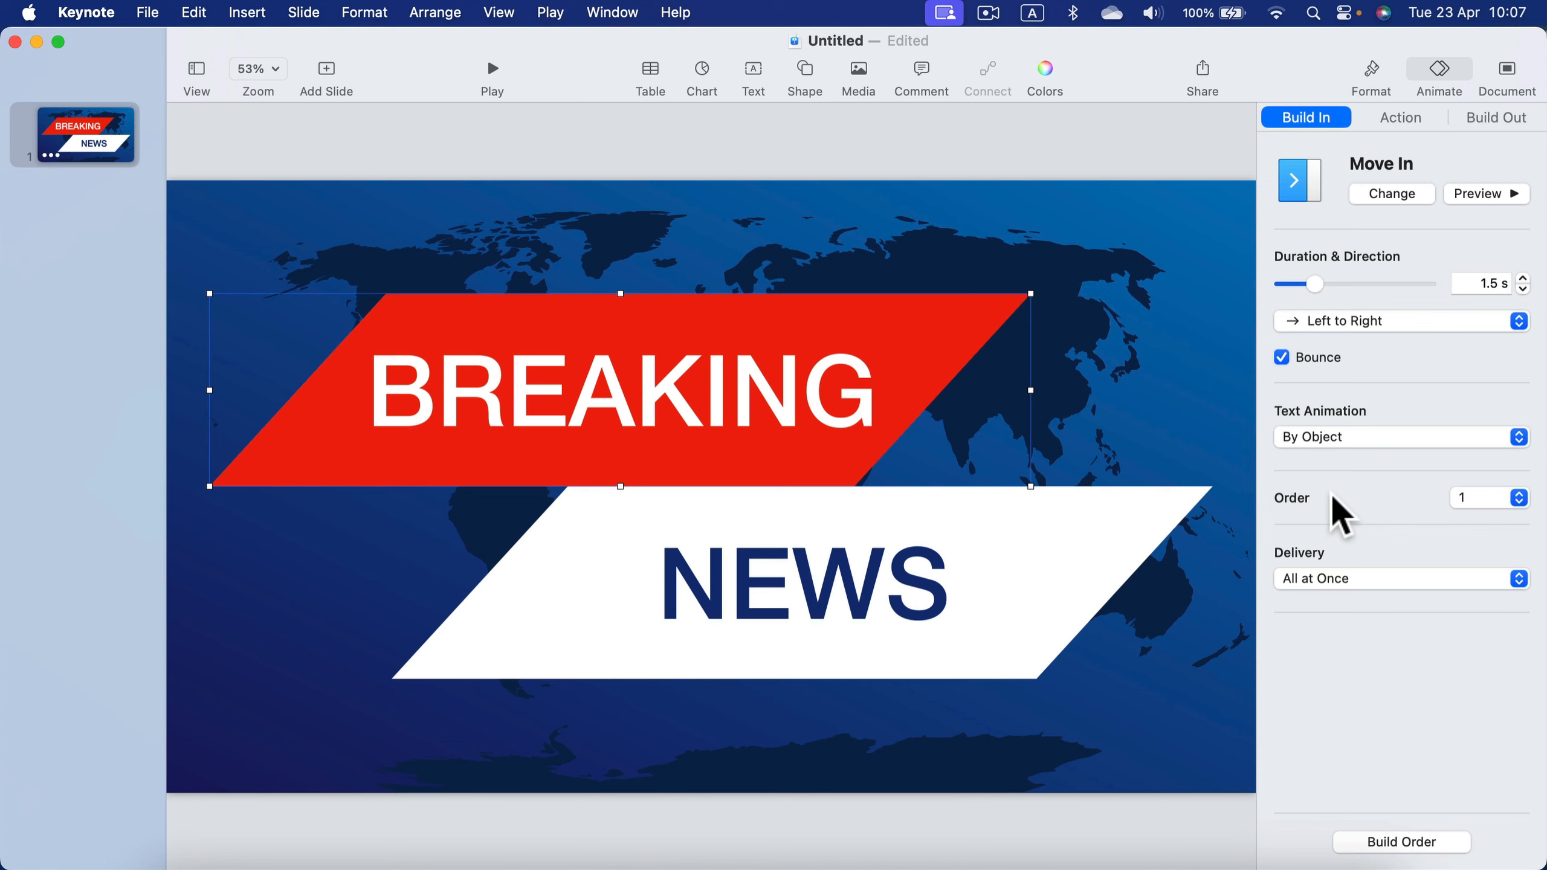
Preview the Move In effect on the NEWS banner and apply it as its build-in.
{"action": "left_click", "coordinate": [1093, 582]}
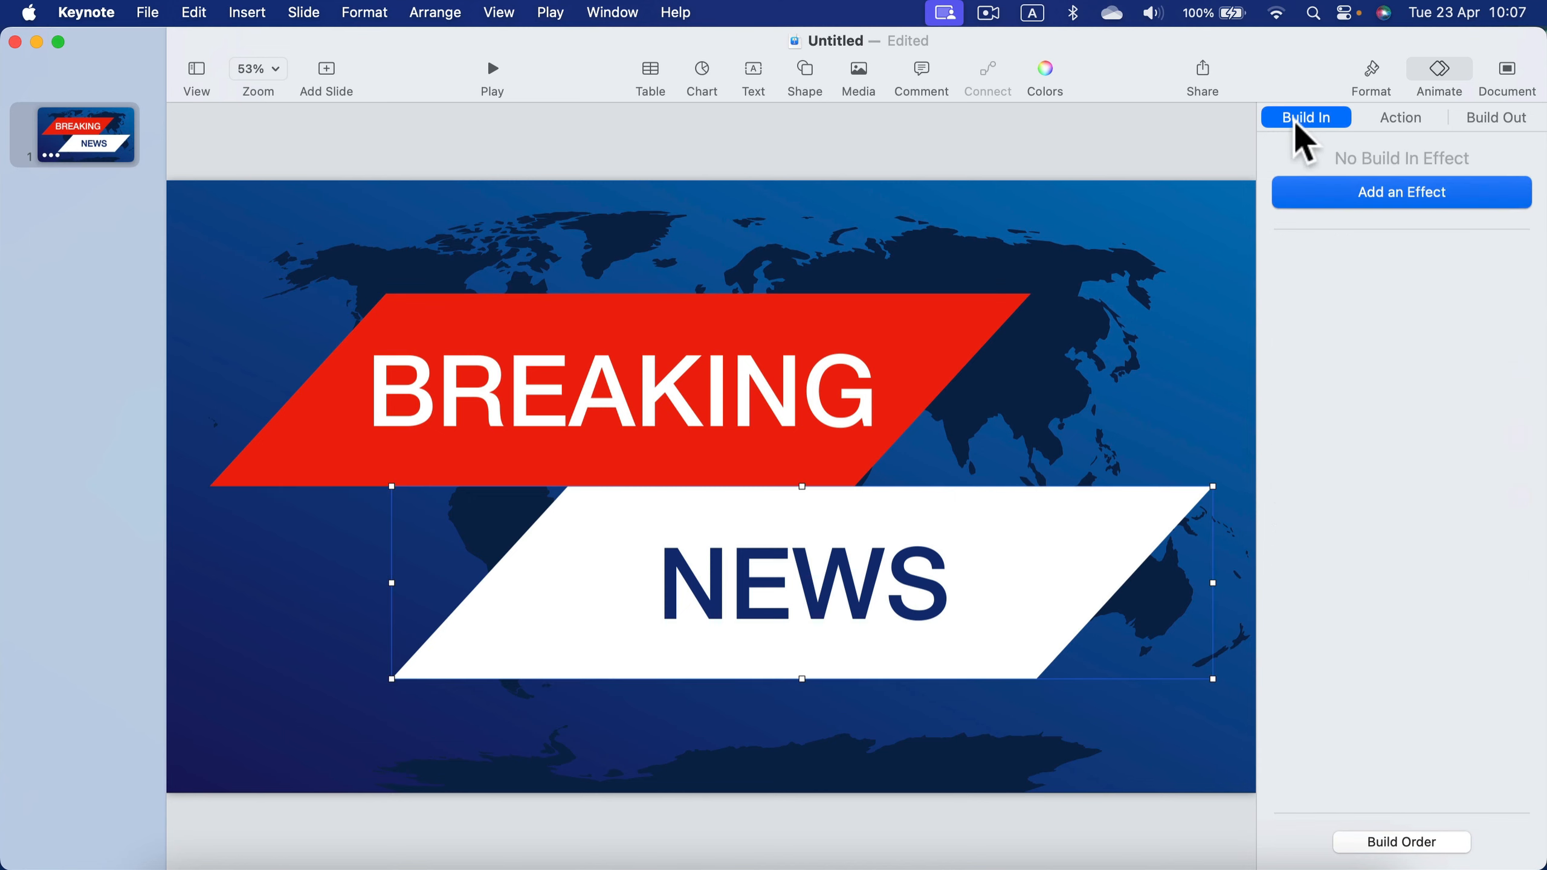
{"action": "left_click", "coordinate": [1346, 195]}
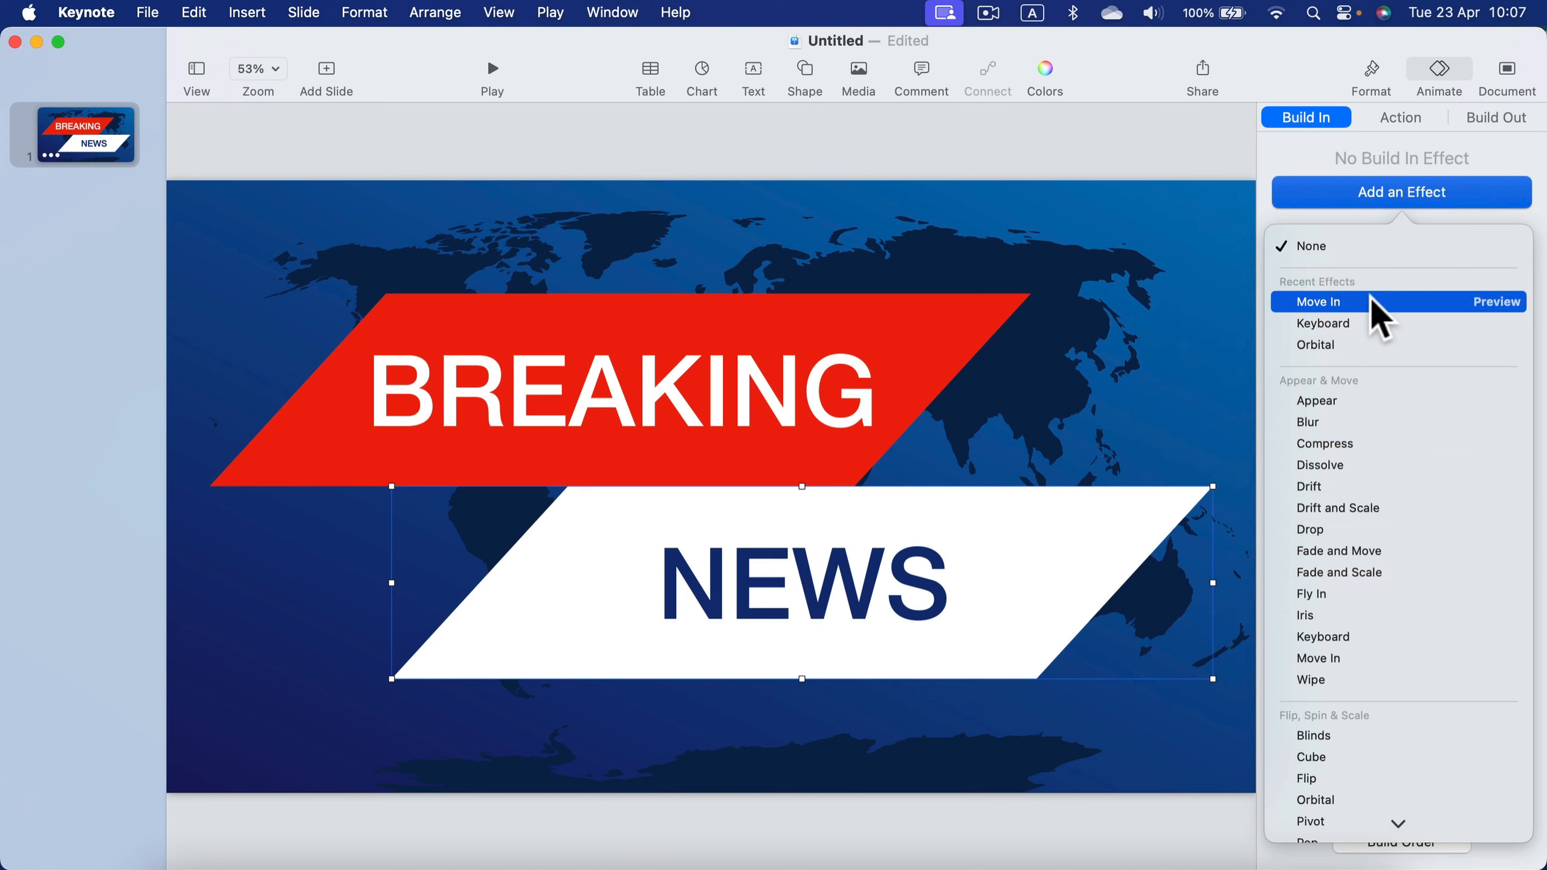
{"action": "left_click", "coordinate": [1492, 301]}
{"action": "left_click", "coordinate": [1421, 302]}
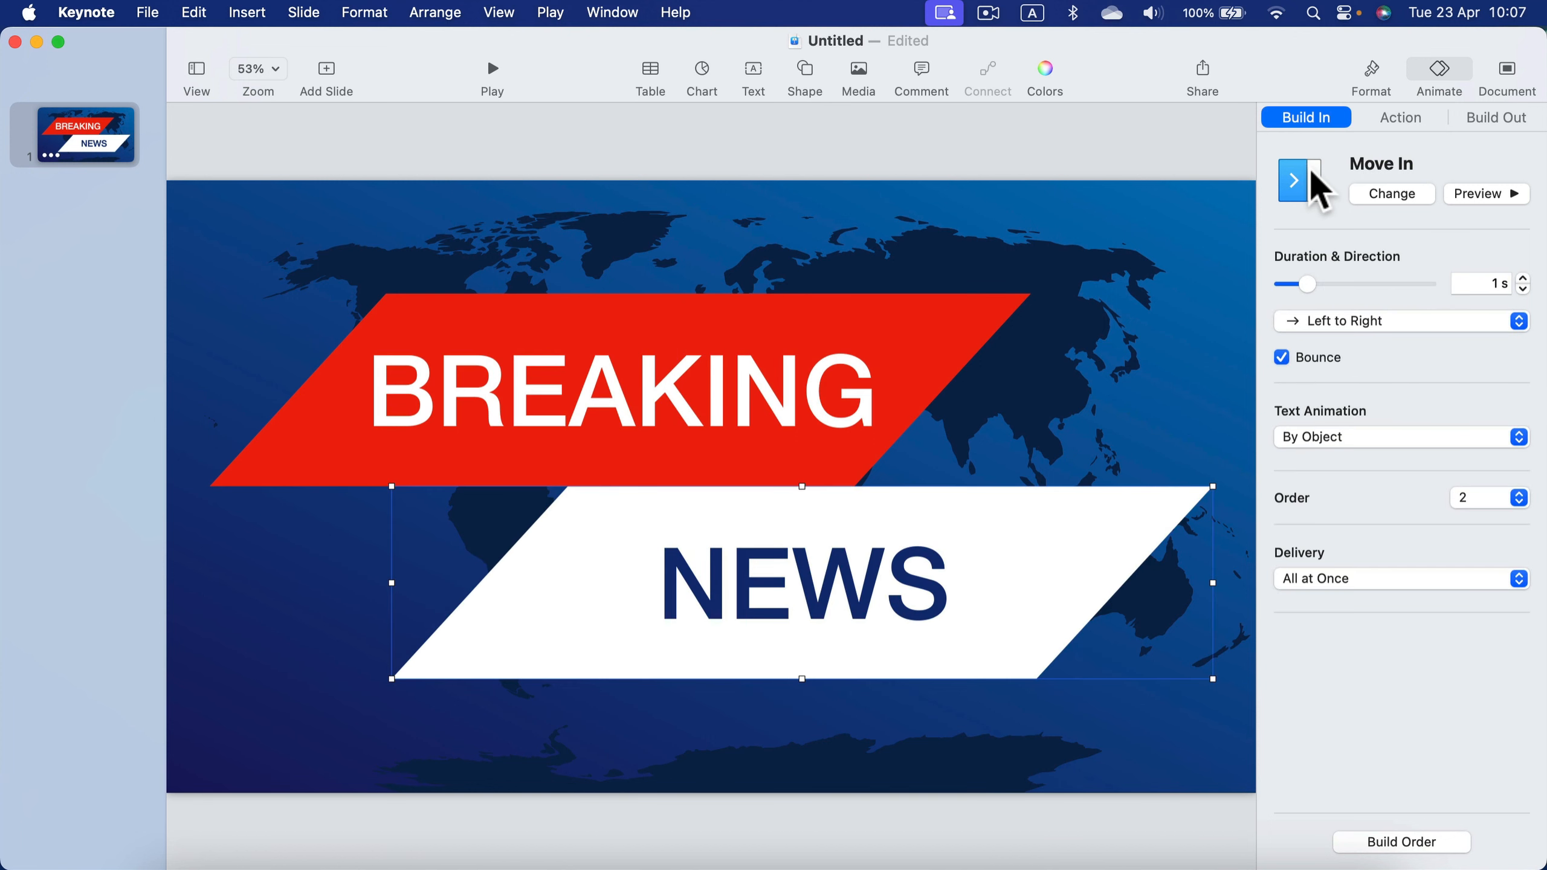
Set the NEWS banner's Move In direction to Right to Left and its duration to 1.5 s.
{"action": "left_click", "coordinate": [1413, 320]}
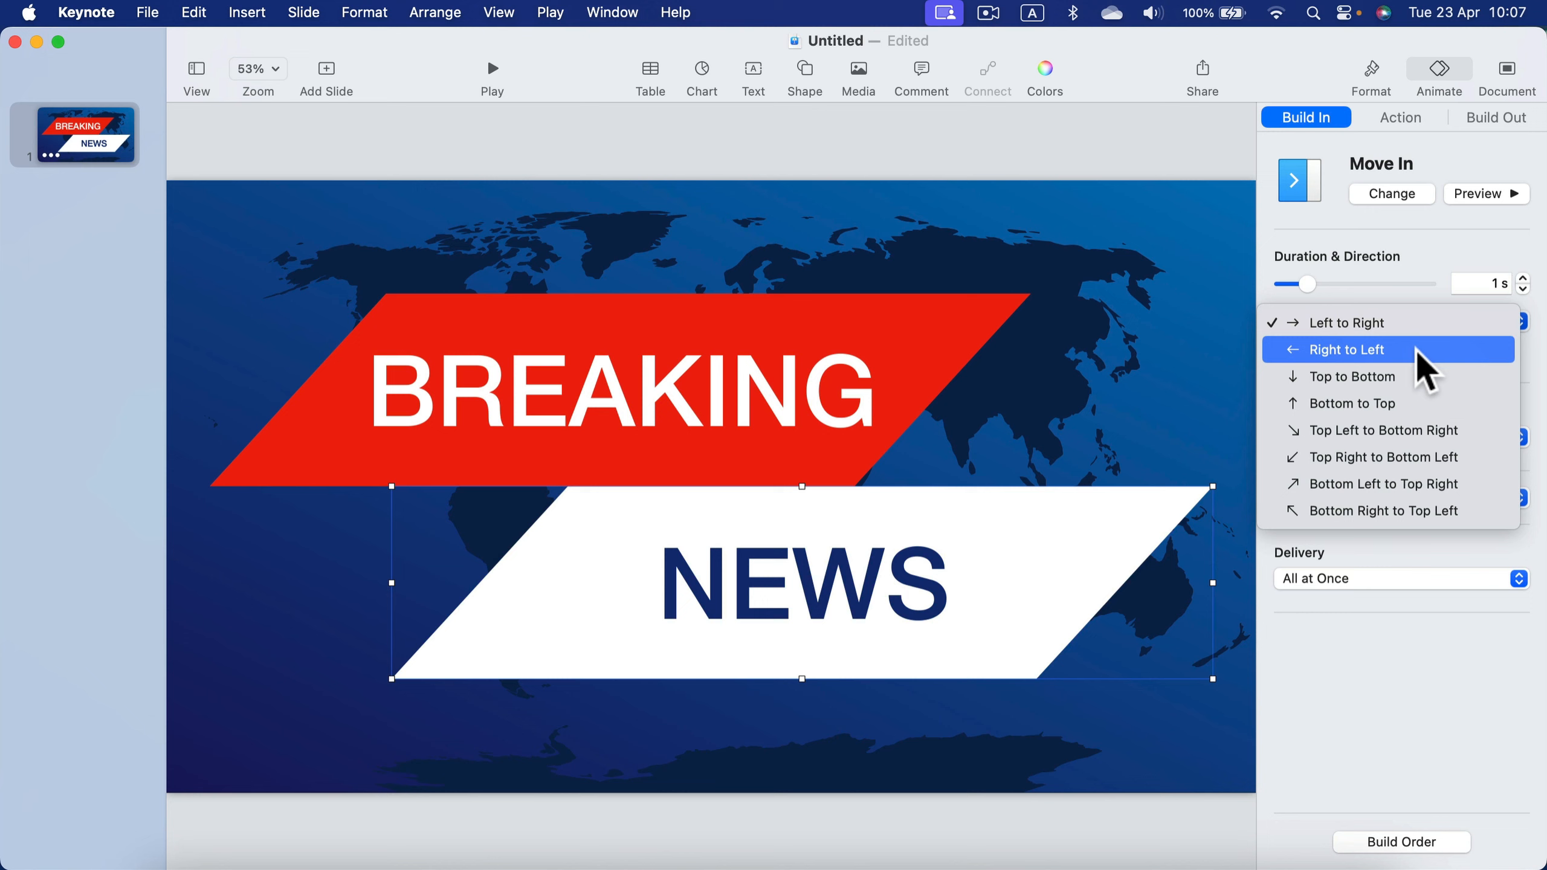
{"action": "left_click", "coordinate": [1417, 349]}
{"action": "left_click", "coordinate": [1523, 279]}
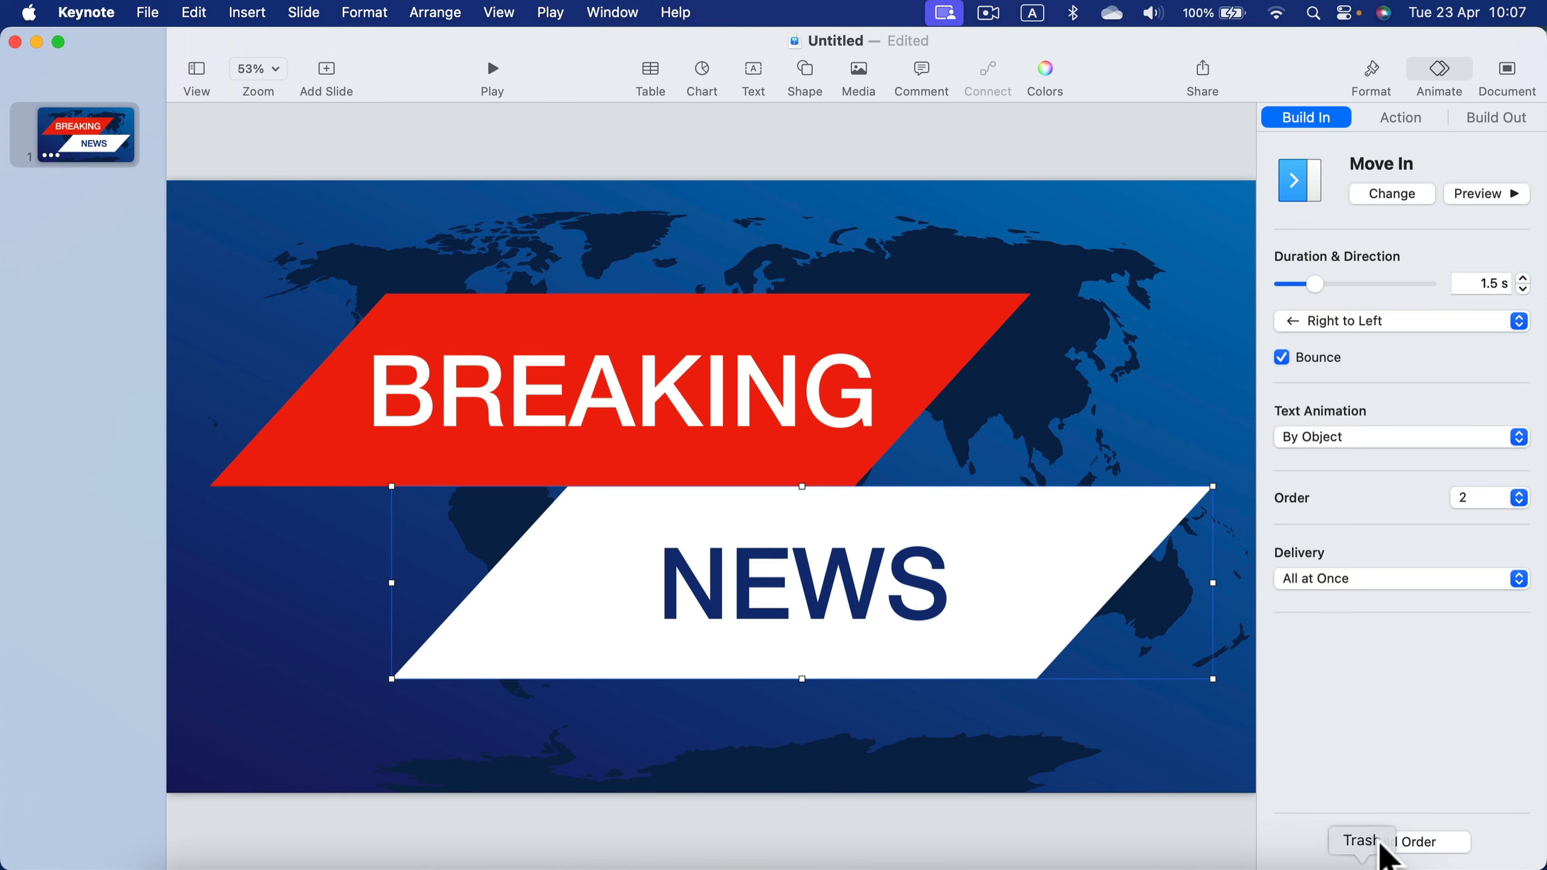
Set the BREAKING banner's build in the build order to start After Transition.
{"action": "left_click", "coordinate": [1401, 842]}
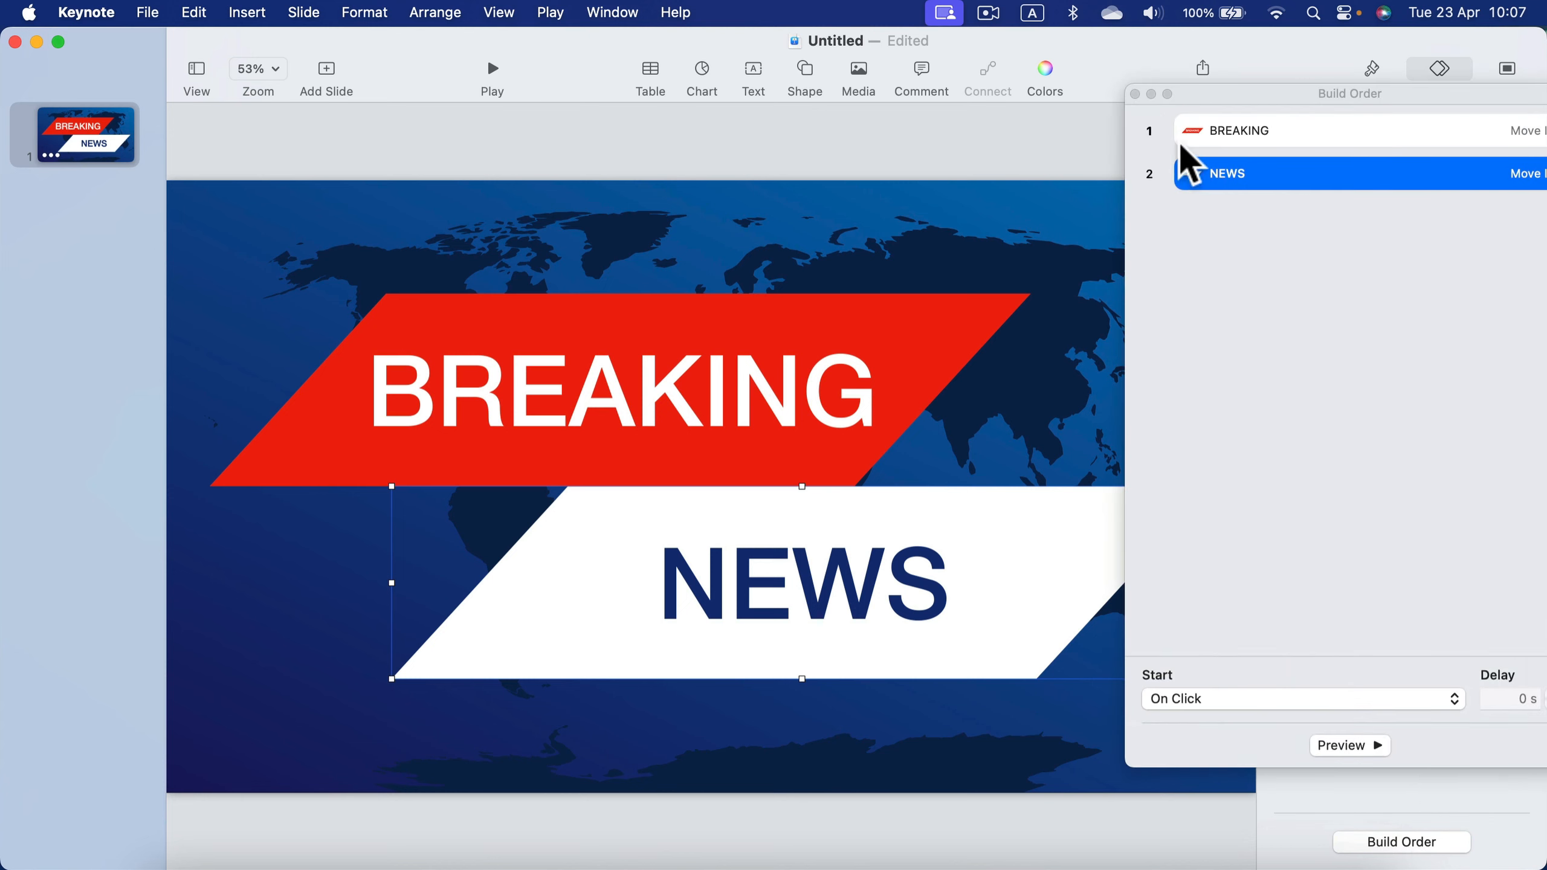
{"action": "left_click_drag", "start_coordinate": [1293, 96], "coordinate": [985, 99]}
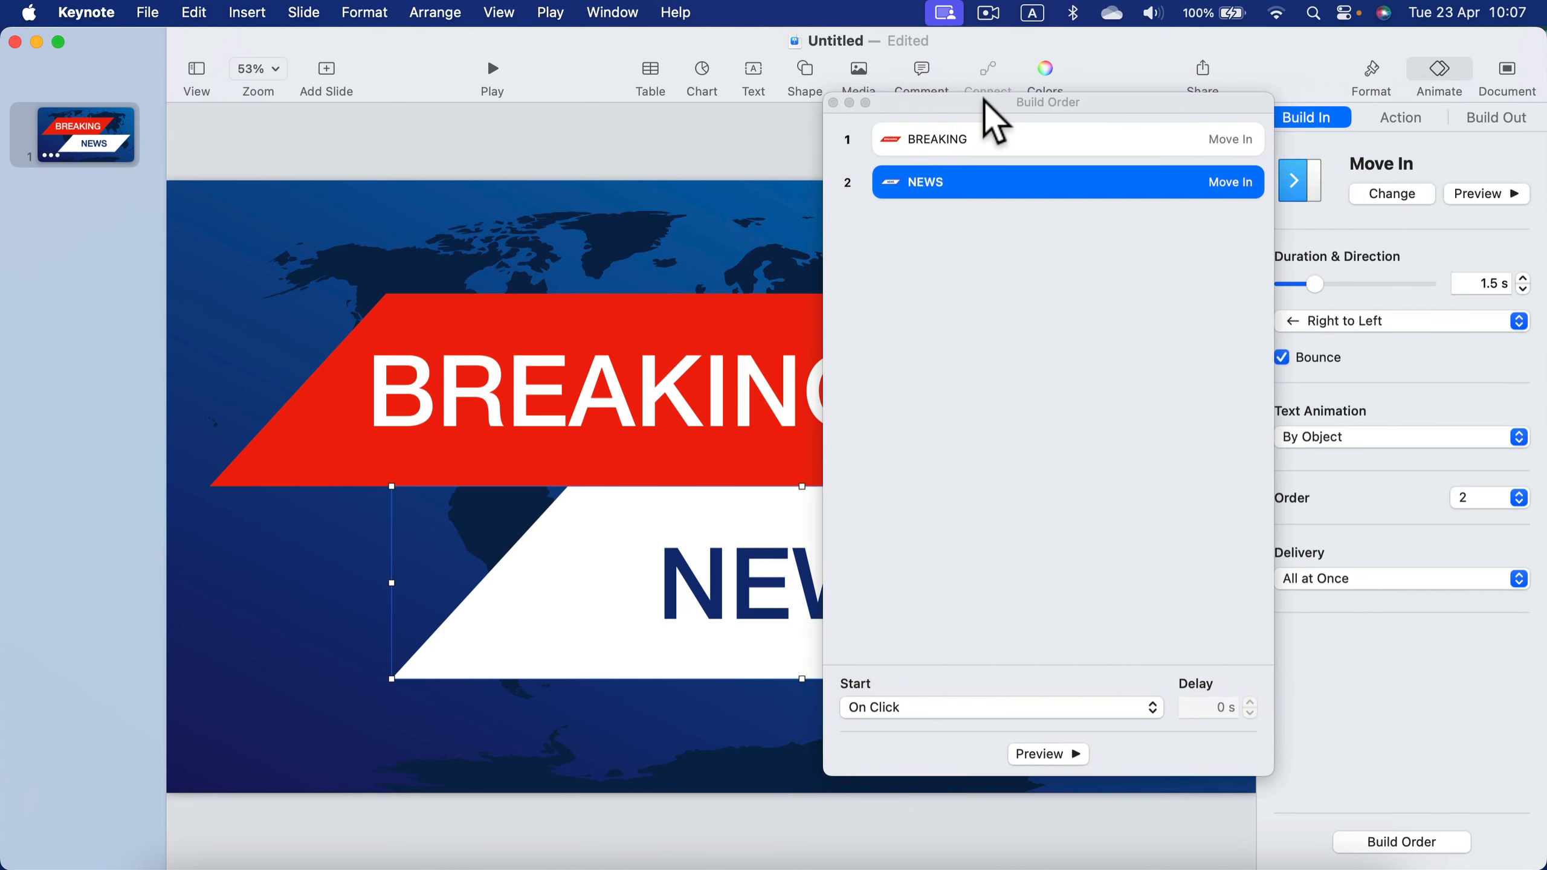
{"action": "left_click", "coordinate": [1107, 130]}
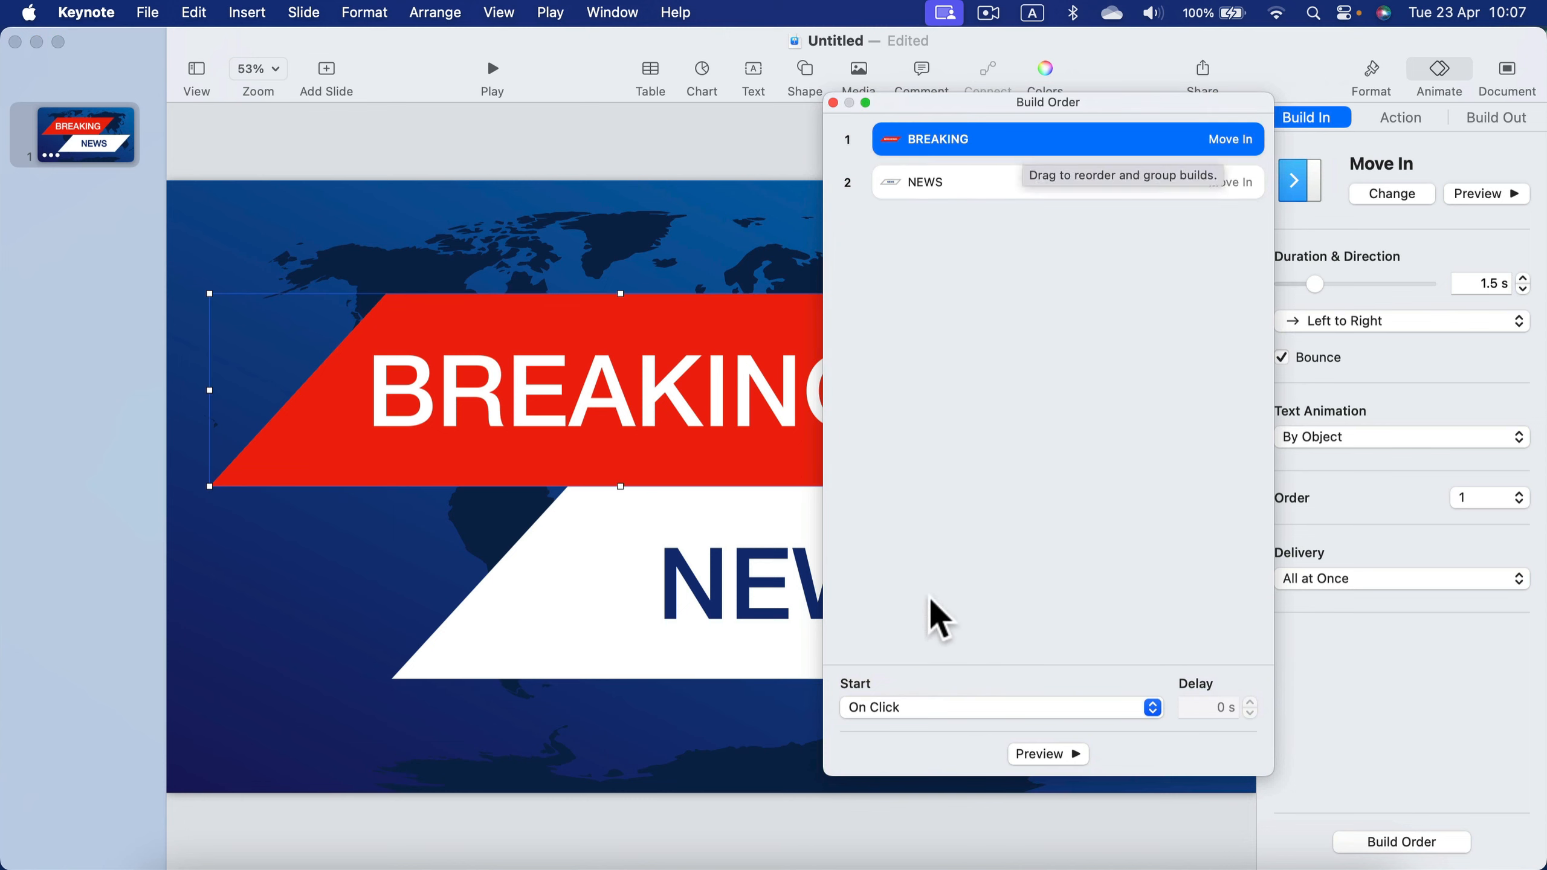
{"action": "left_click", "coordinate": [925, 707]}
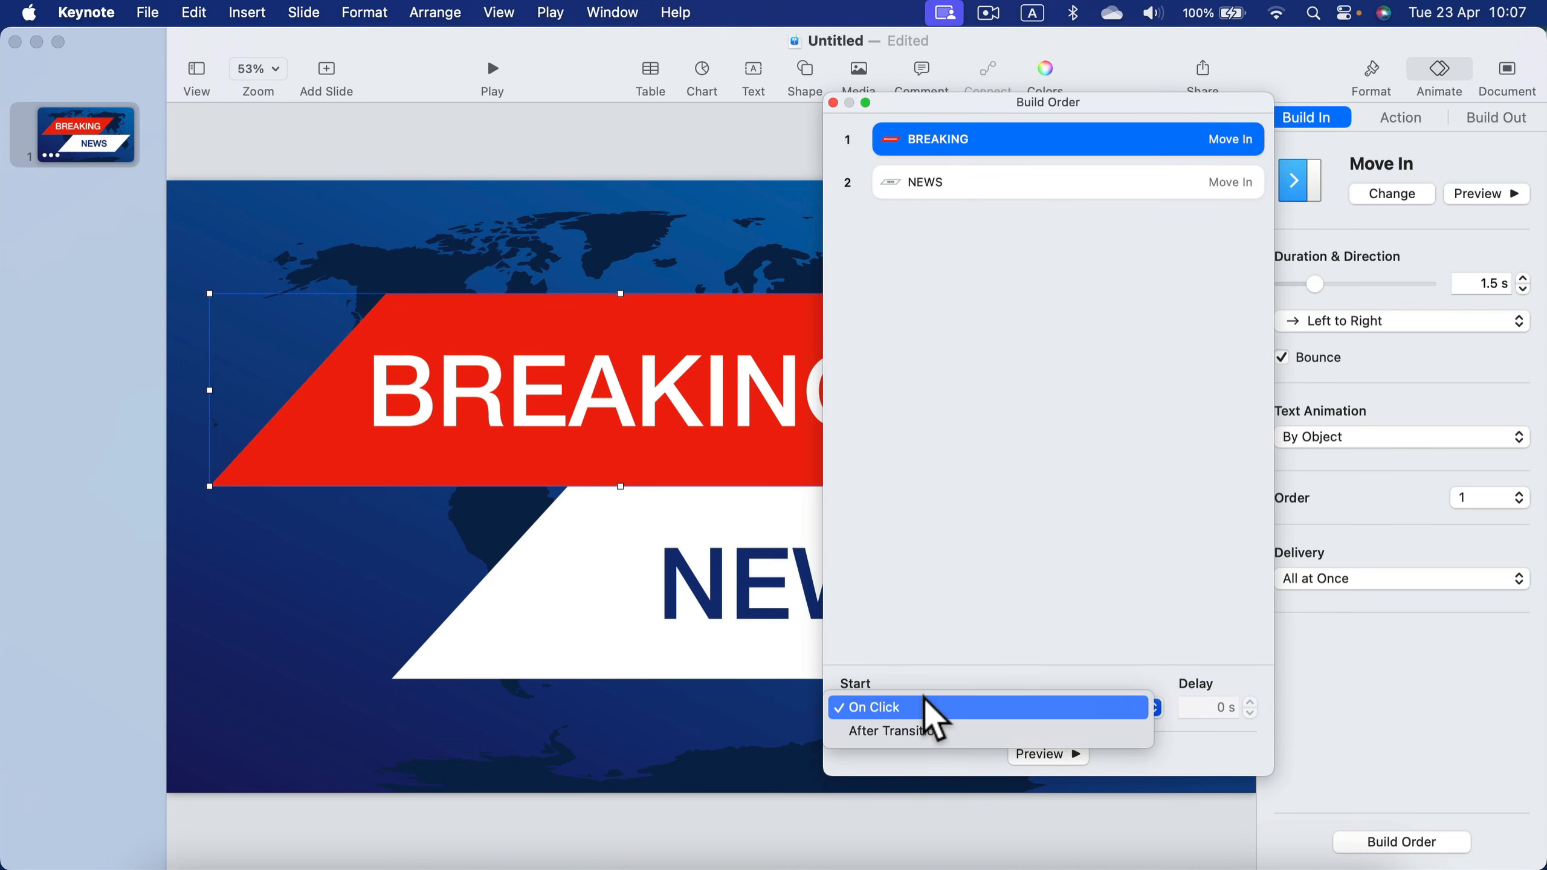
{"action": "left_click", "coordinate": [910, 732]}
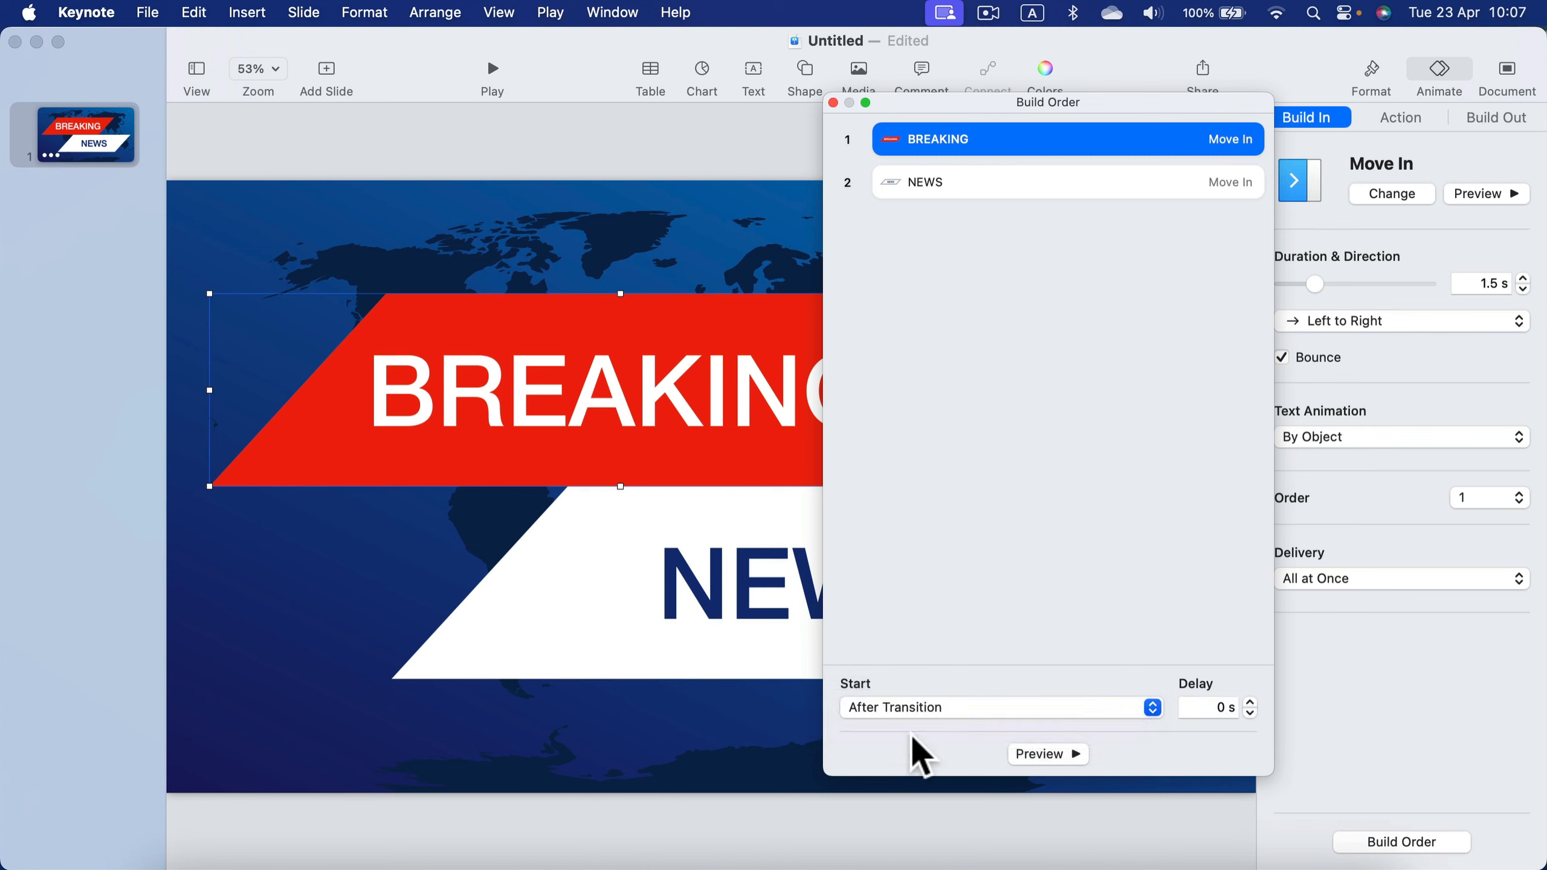
Set the NEWS banner's build to start After Build 1 and close the build order.
{"action": "left_click", "coordinate": [926, 176]}
{"action": "left_click", "coordinate": [925, 705]}
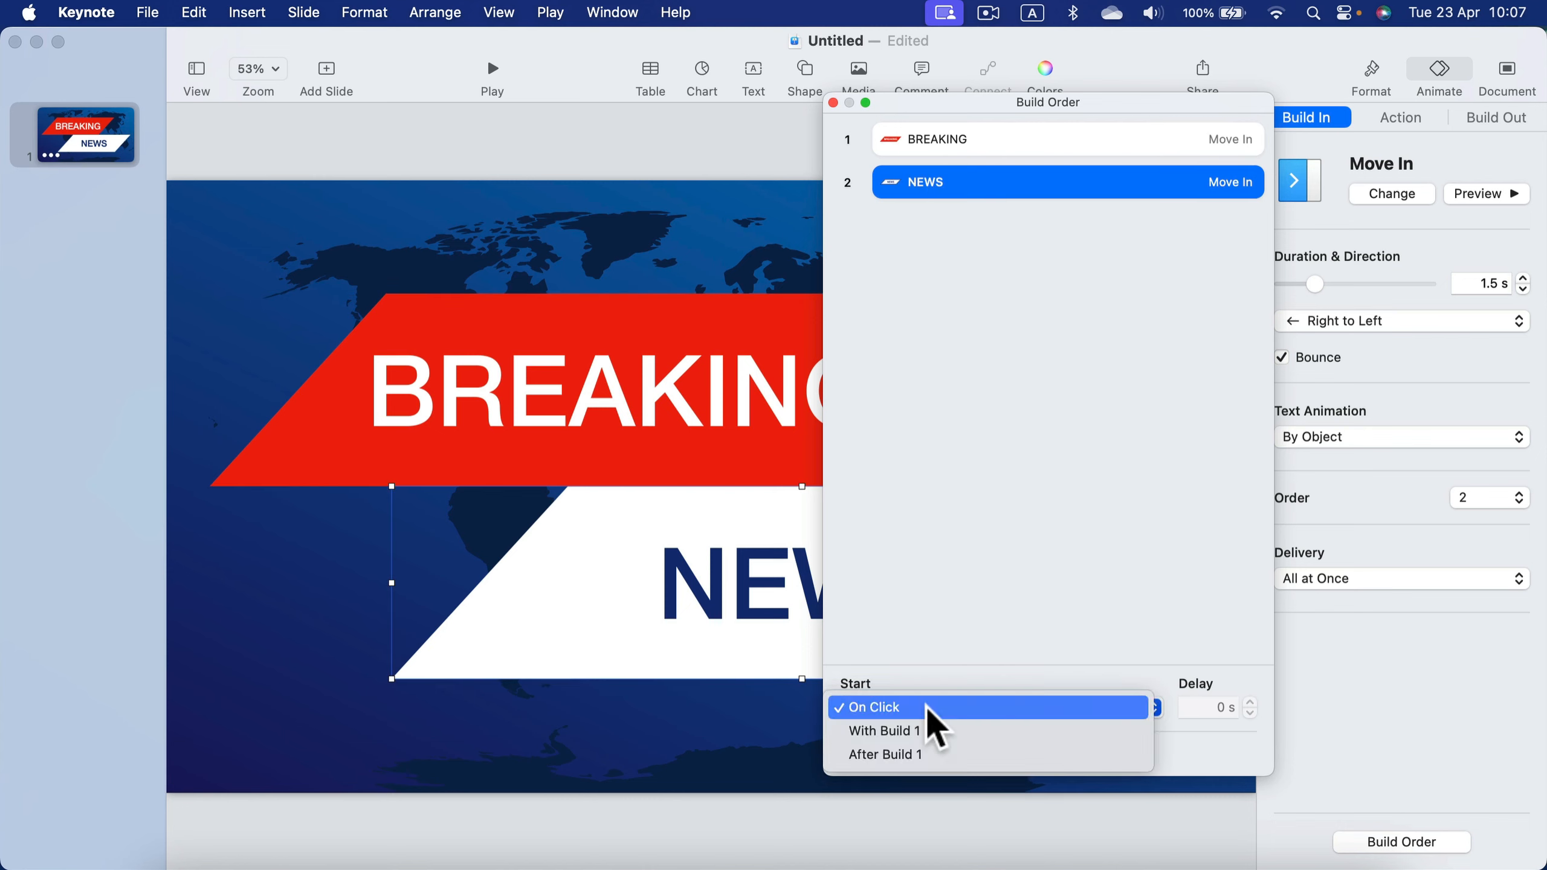
{"action": "left_click", "coordinate": [950, 754]}
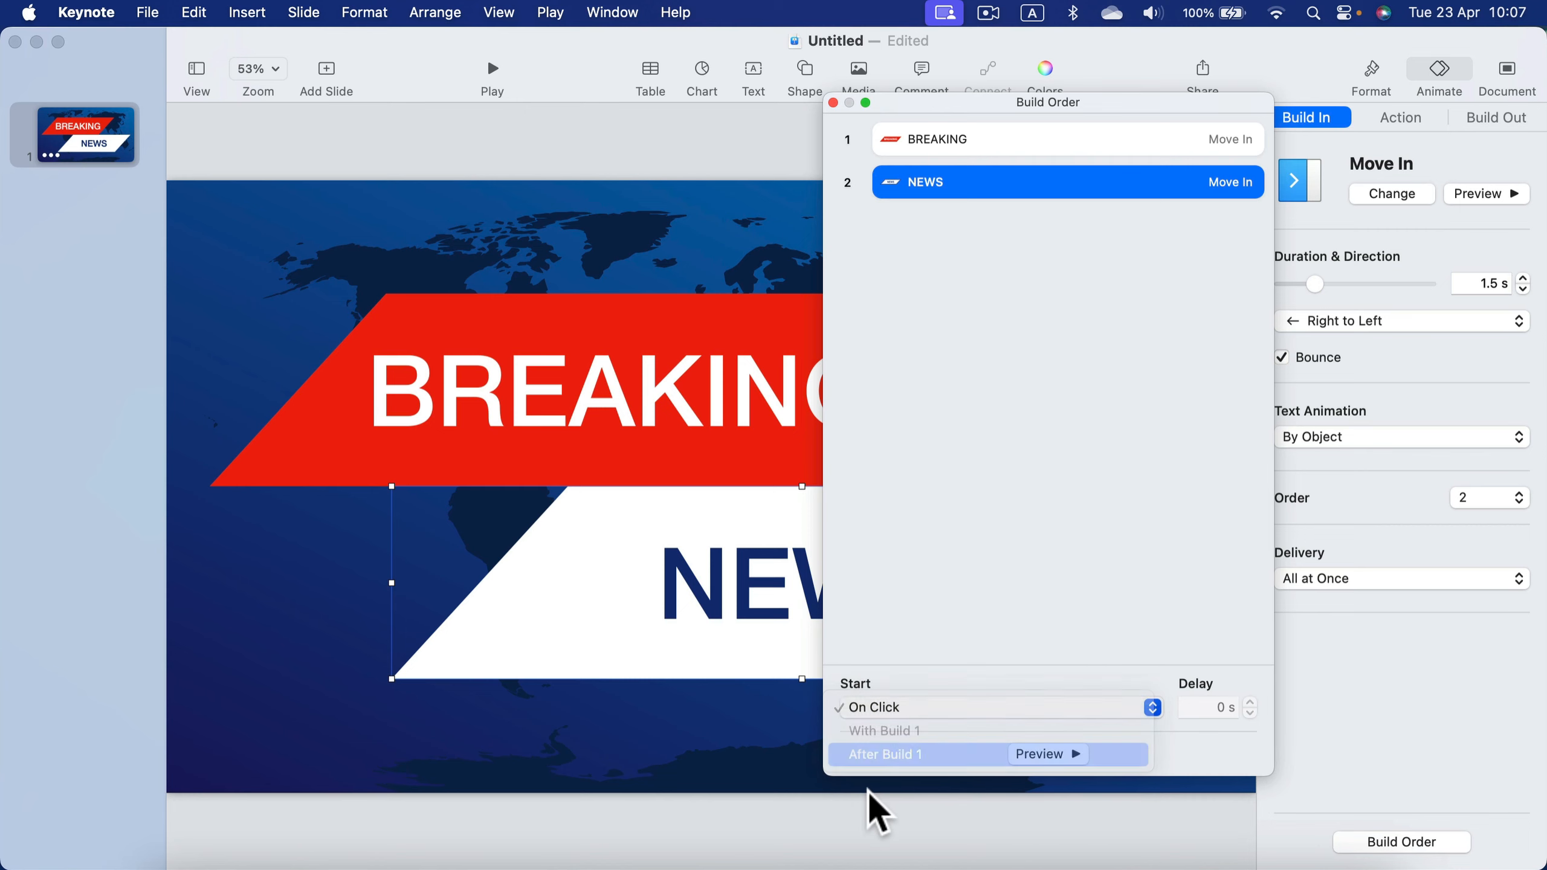
{"action": "left_click", "coordinate": [834, 102]}
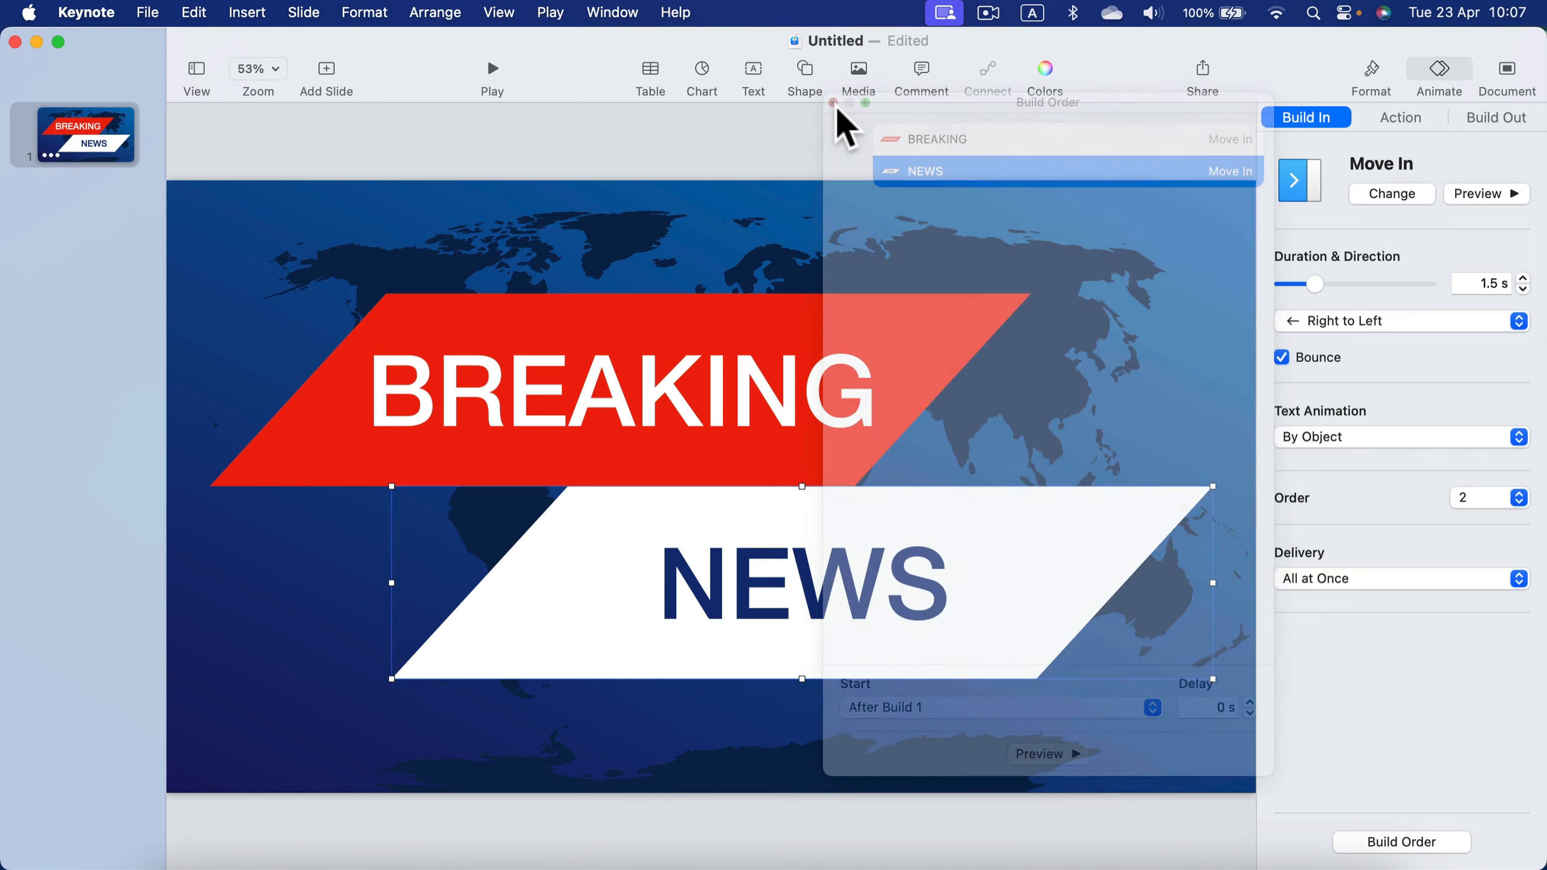
Play the slideshow to check both banner animations, exit it and deselect the NEWS banner.
{"action": "left_click", "coordinate": [493, 69]}
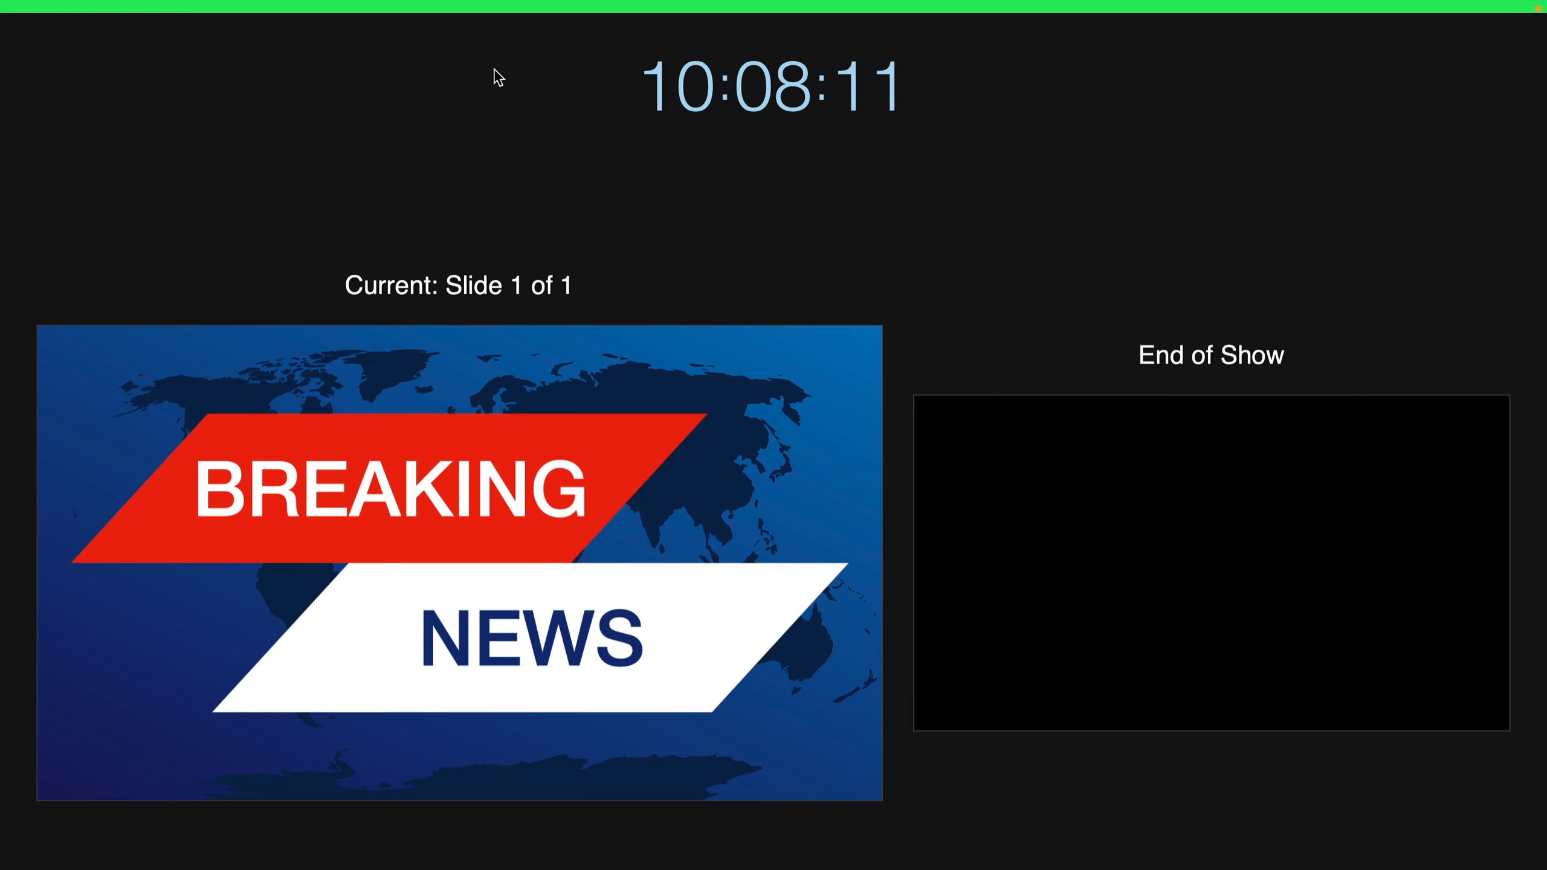
{"action": "mouse_move", "coordinate": [1036, 252]}
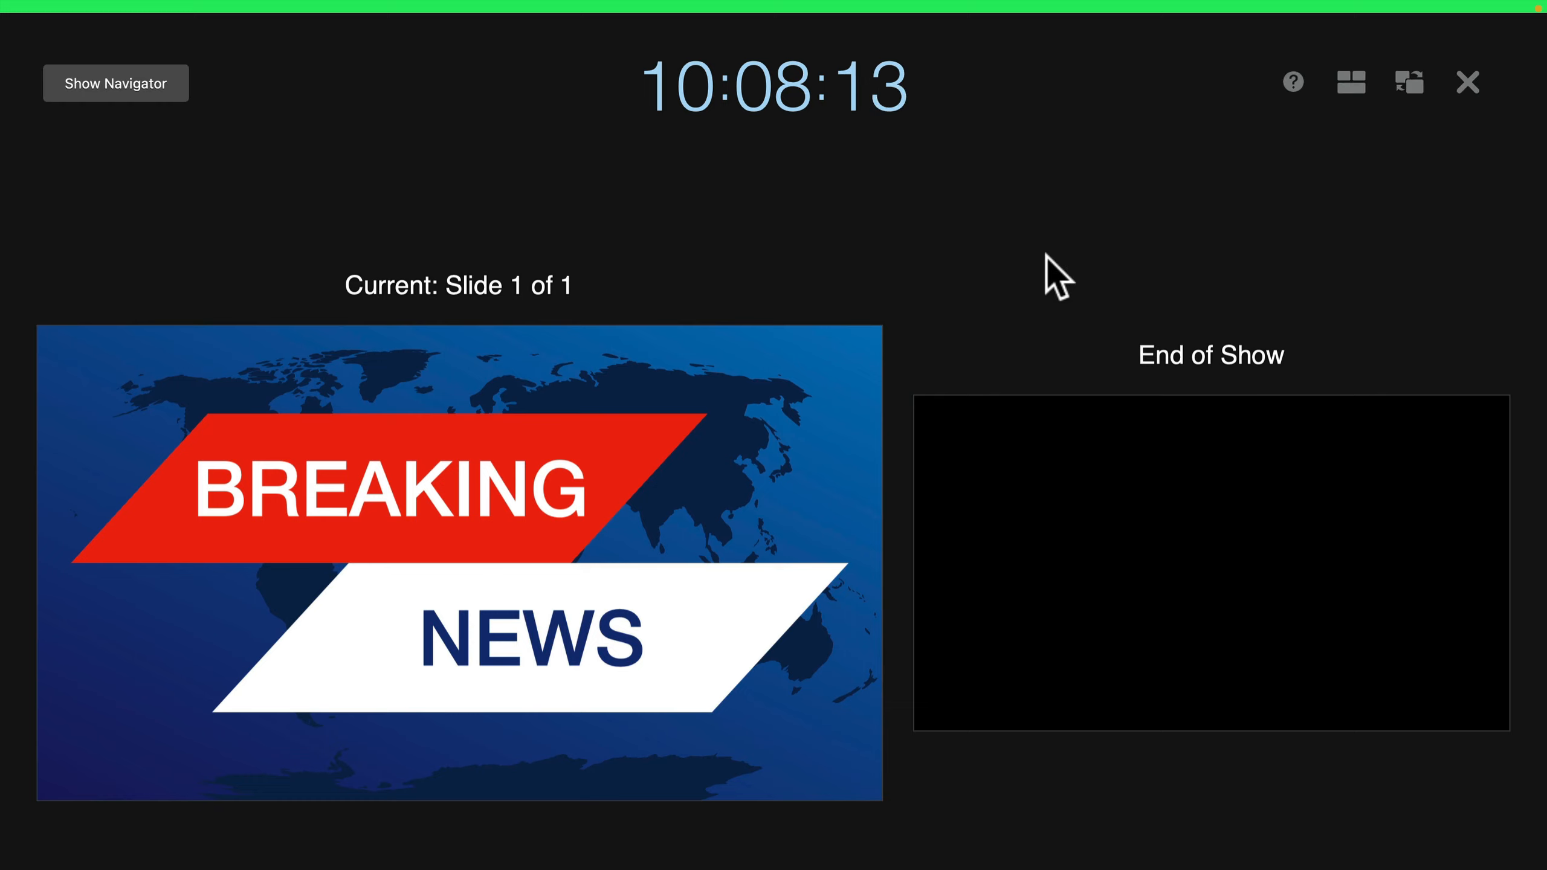
{"action": "key", "text": "Escape"}
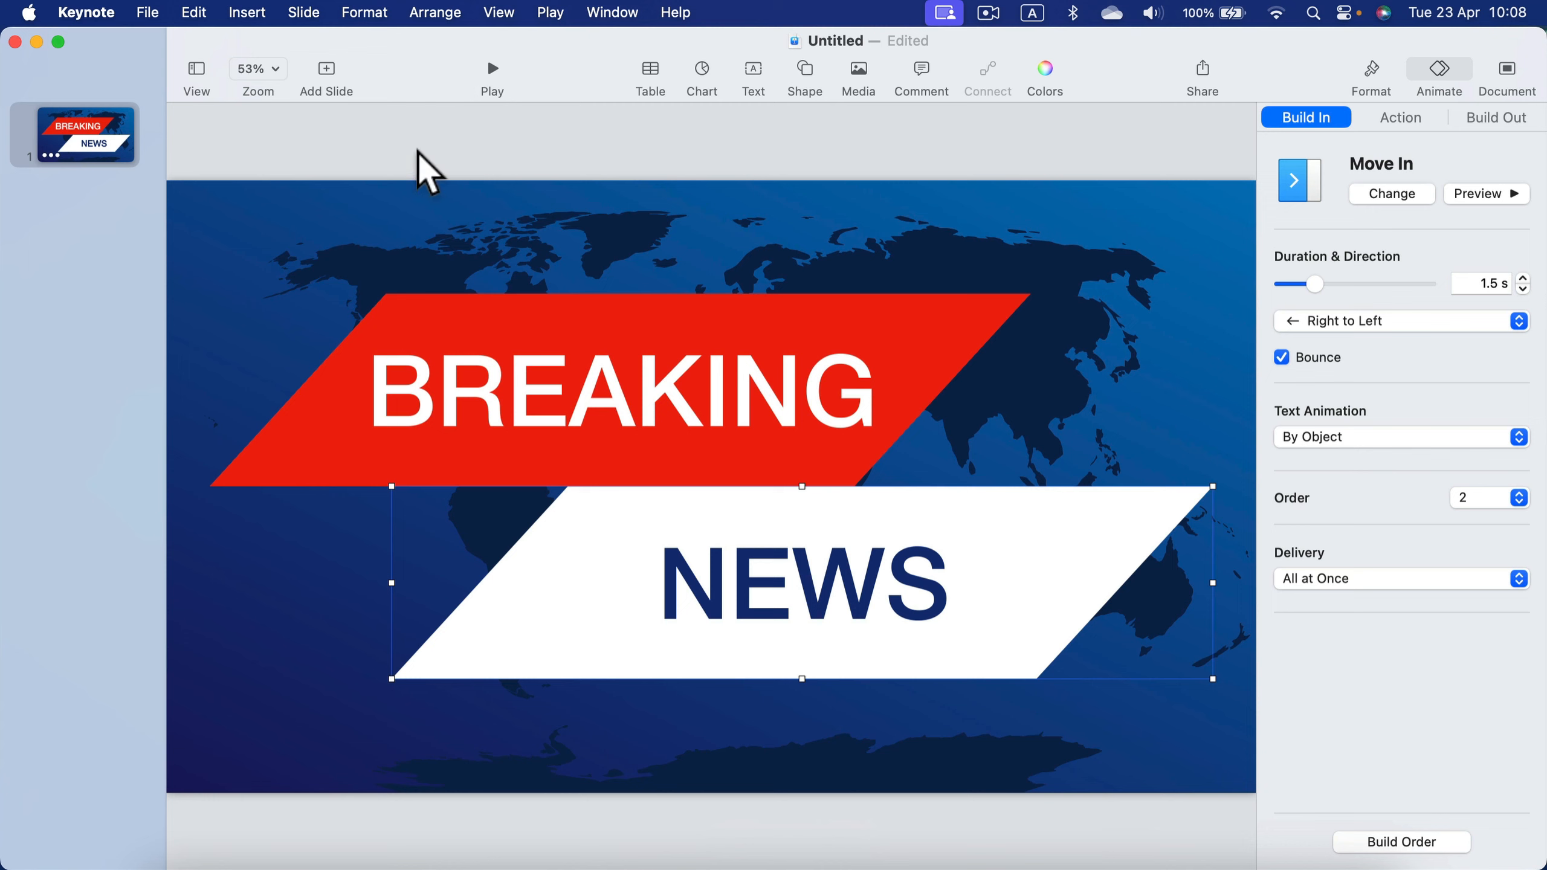
{"action": "left_click", "coordinate": [415, 235]}
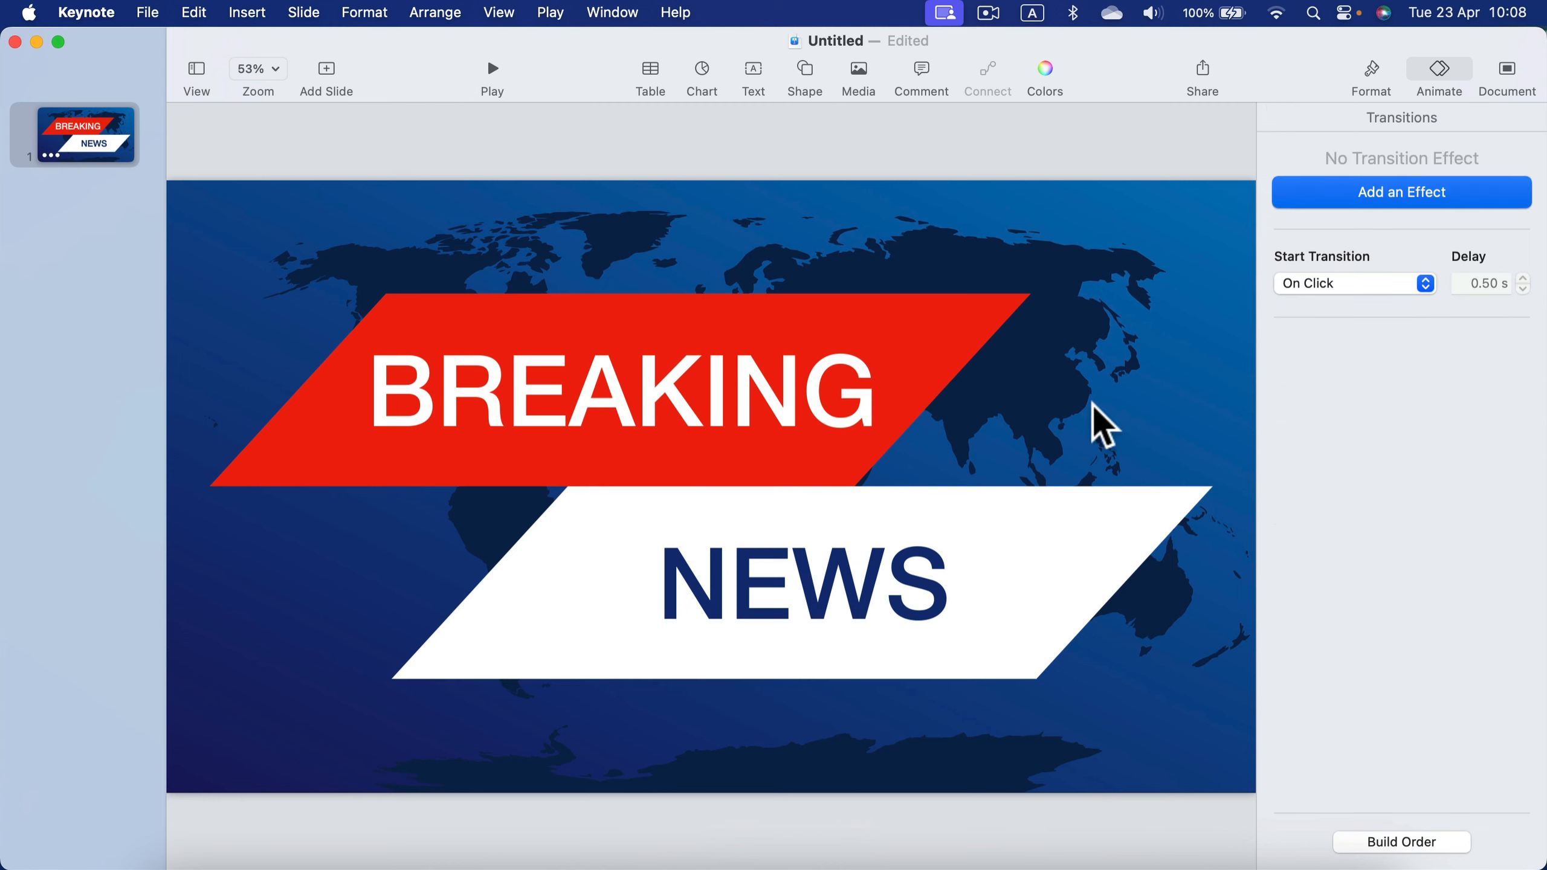